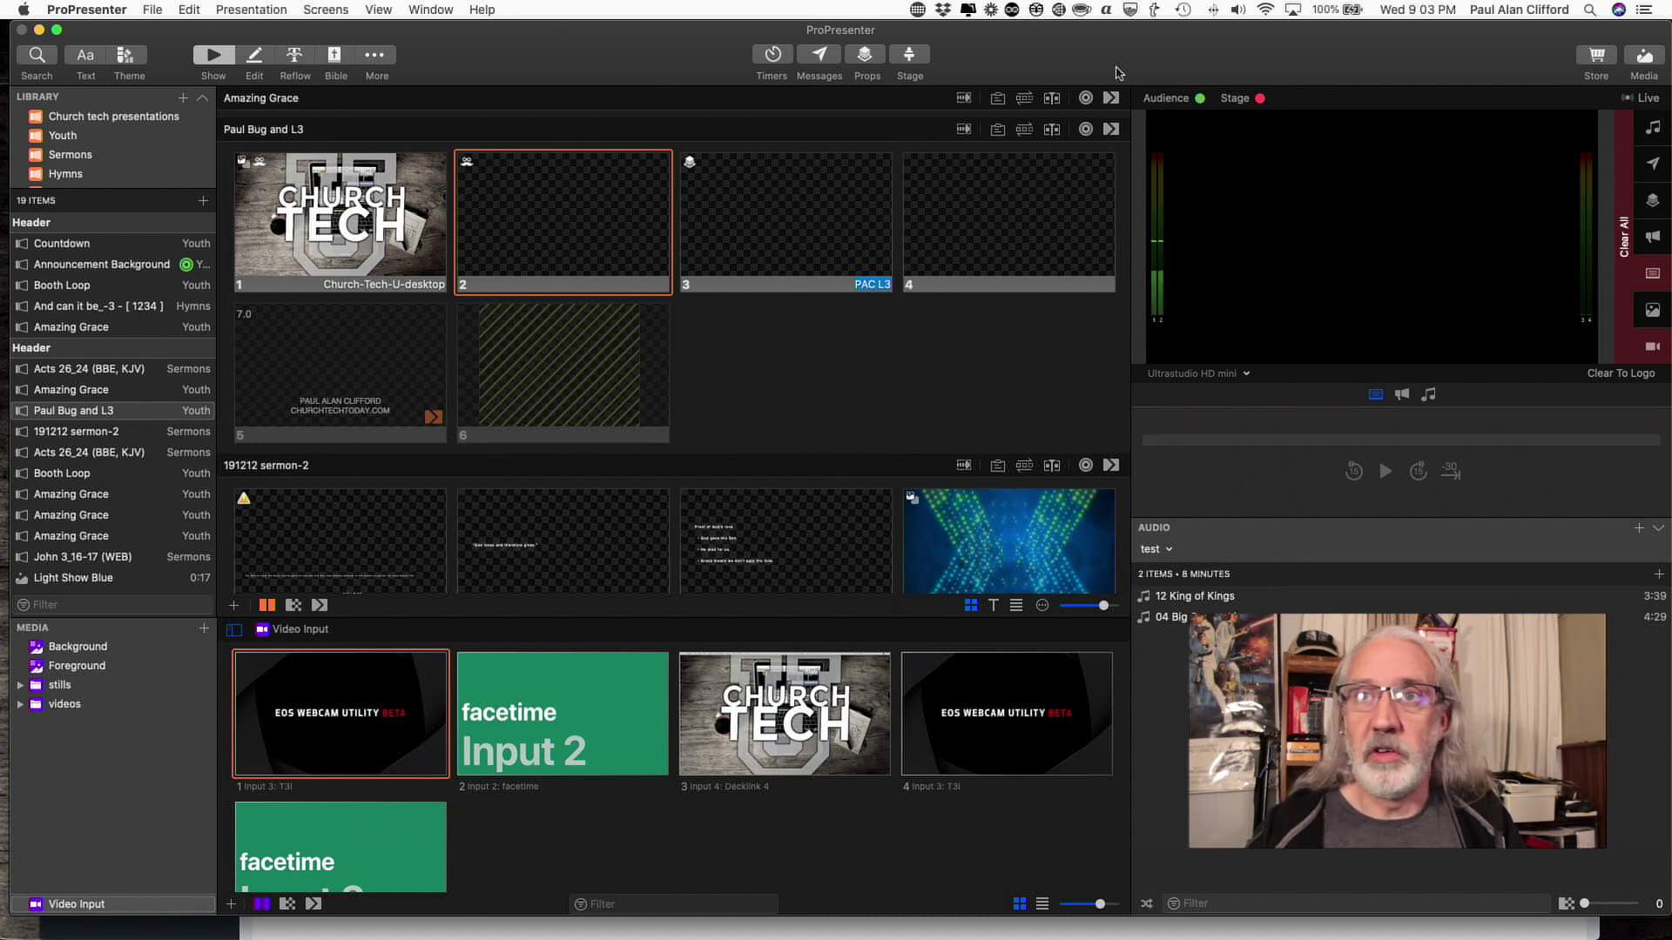
Bring up the Timers list and scroll down to Timer 6.
{"action": "left_click", "coordinate": [772, 55]}
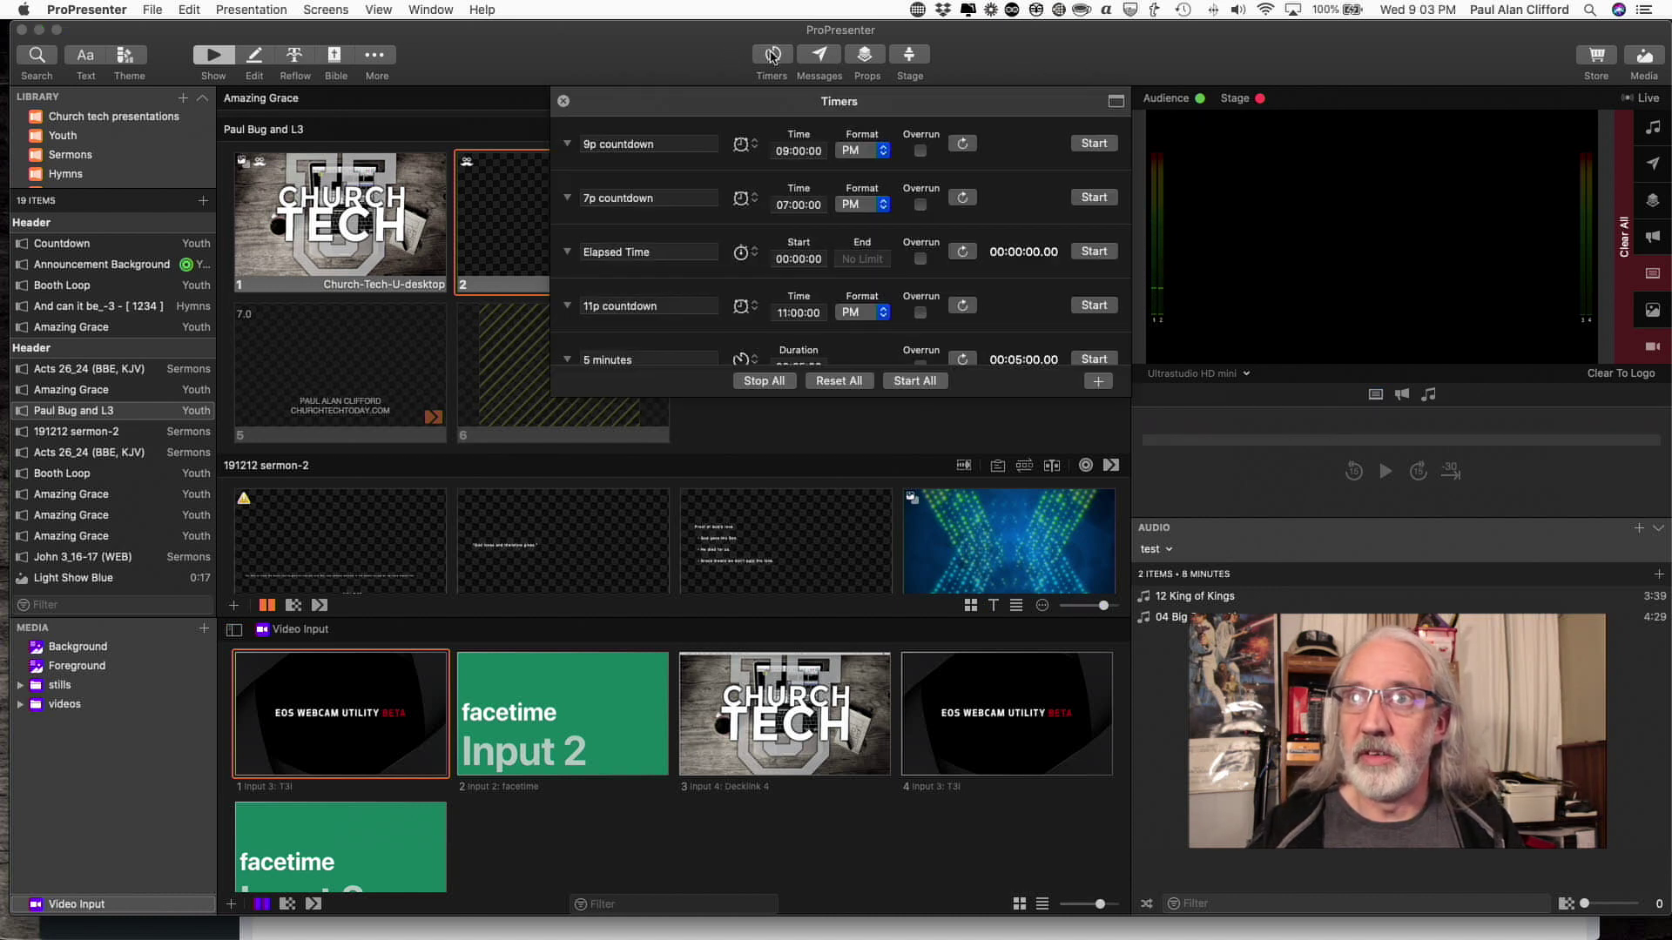
{"action": "scroll", "coordinate": [667, 345], "scroll_direction": "down", "scroll_amount": 5}
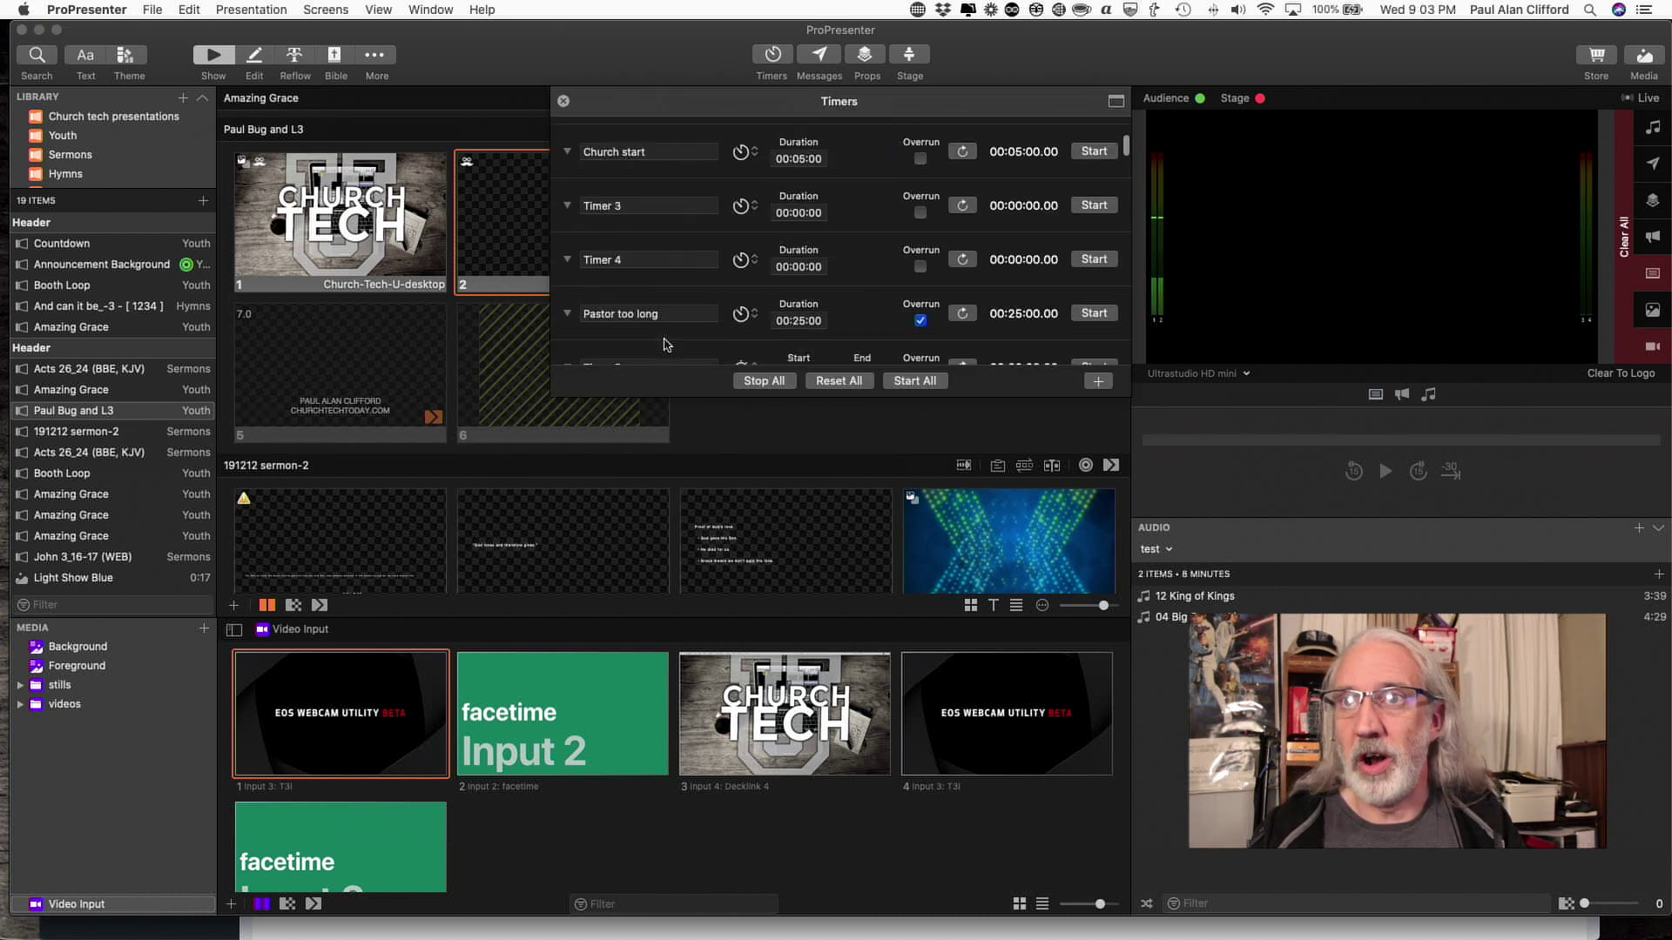
{"action": "scroll", "coordinate": [667, 345], "scroll_direction": "down", "scroll_amount": 3}
{"action": "scroll", "coordinate": [667, 345], "scroll_direction": "up", "scroll_amount": 8}
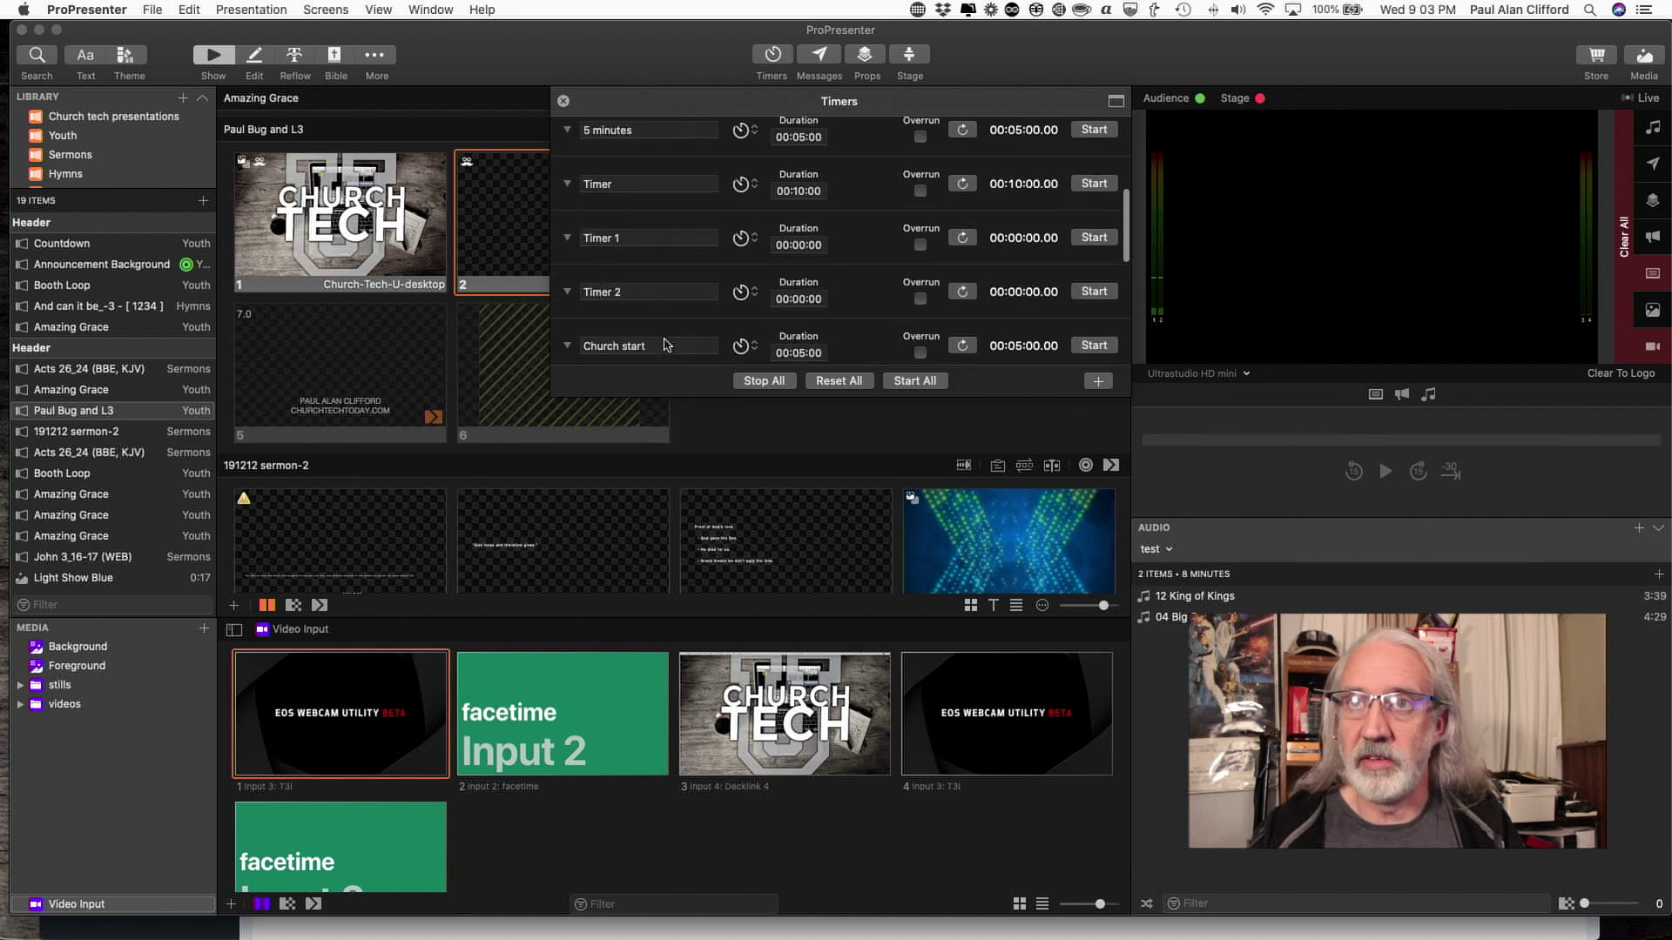
{"action": "scroll", "coordinate": [665, 345], "scroll_direction": "down", "scroll_amount": 6}
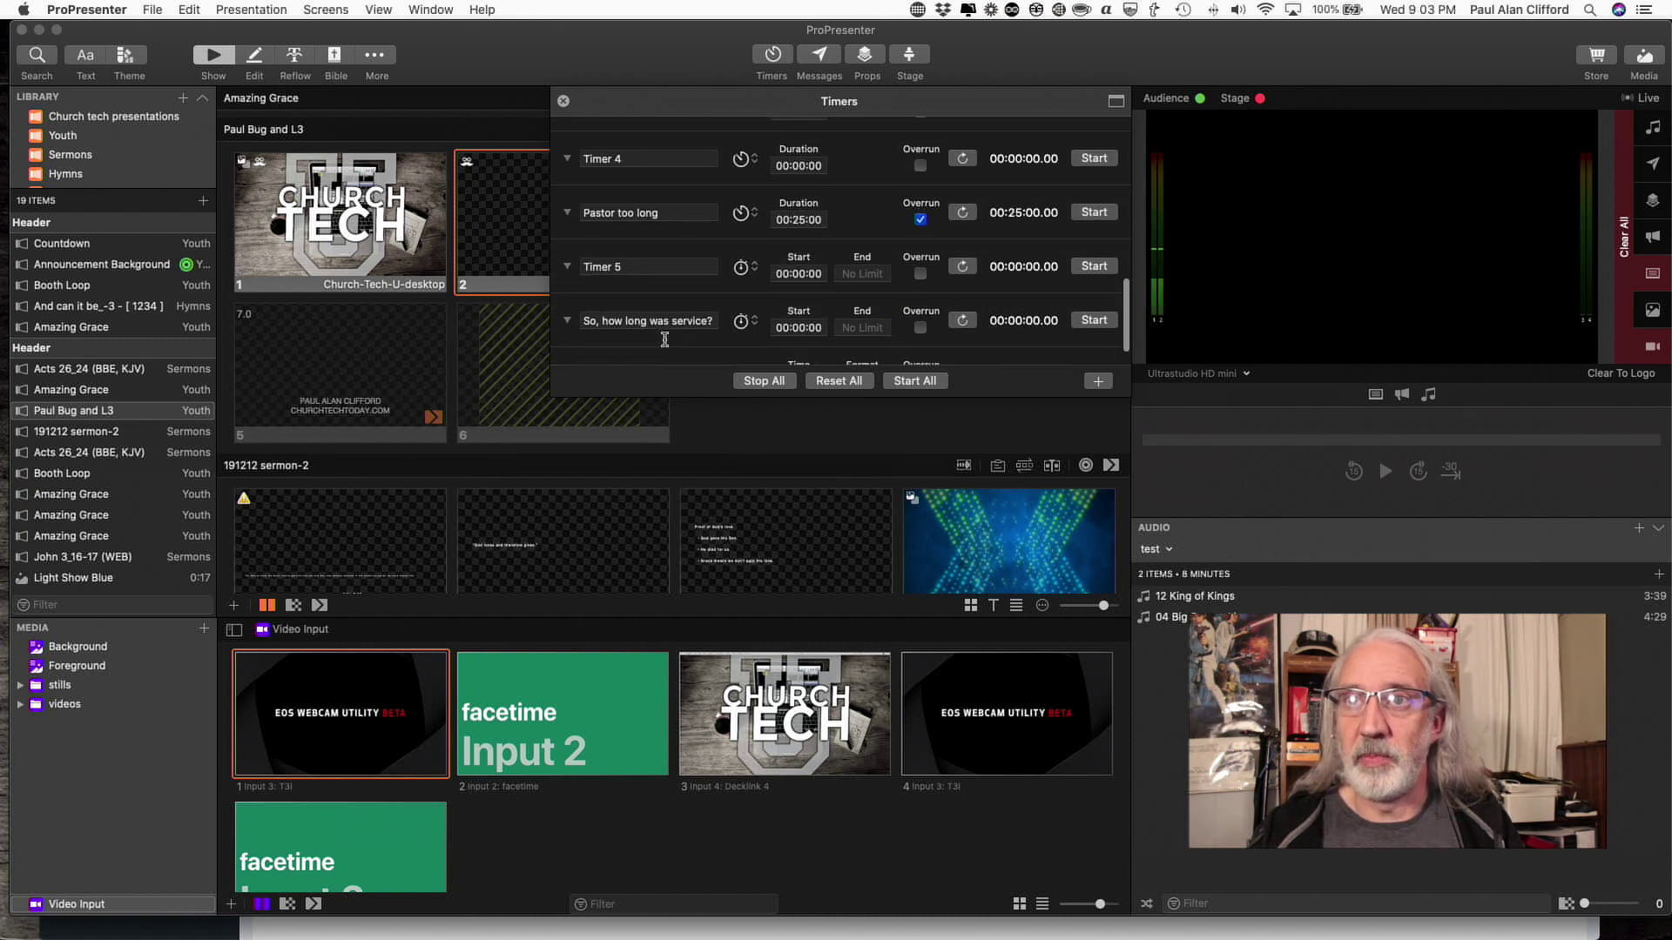
{"action": "scroll", "coordinate": [665, 341], "scroll_direction": "down", "scroll_amount": 2}
{"action": "scroll", "coordinate": [666, 344], "scroll_direction": "up", "scroll_amount": 4}
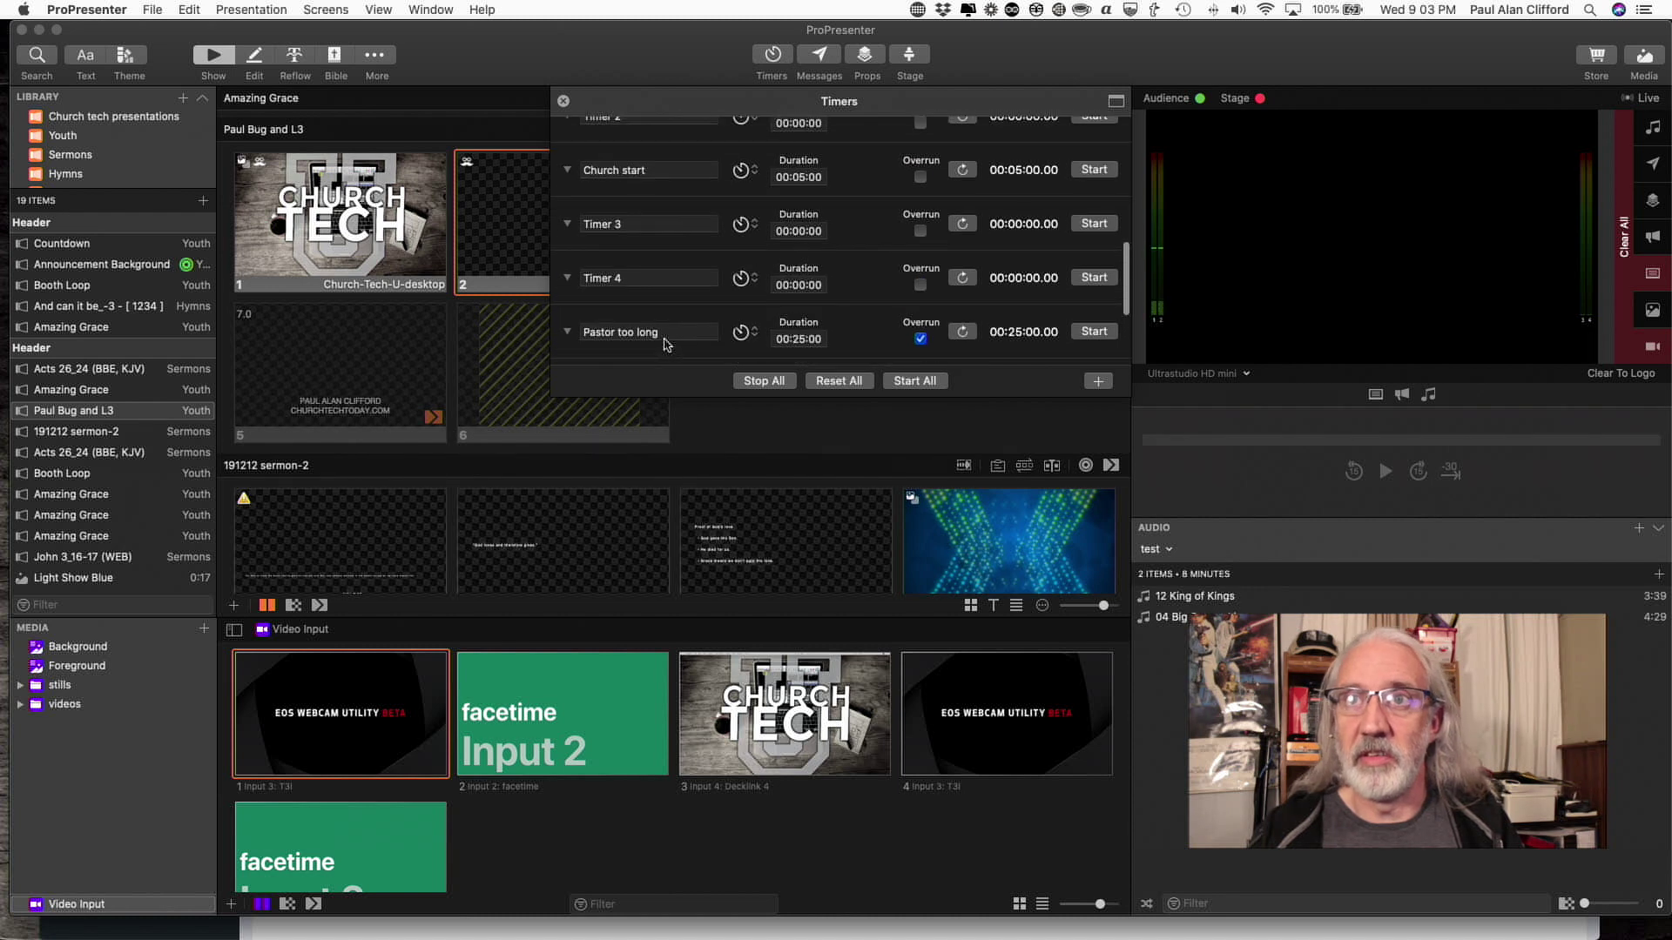
{"action": "scroll", "coordinate": [666, 342], "scroll_direction": "down", "scroll_amount": 4}
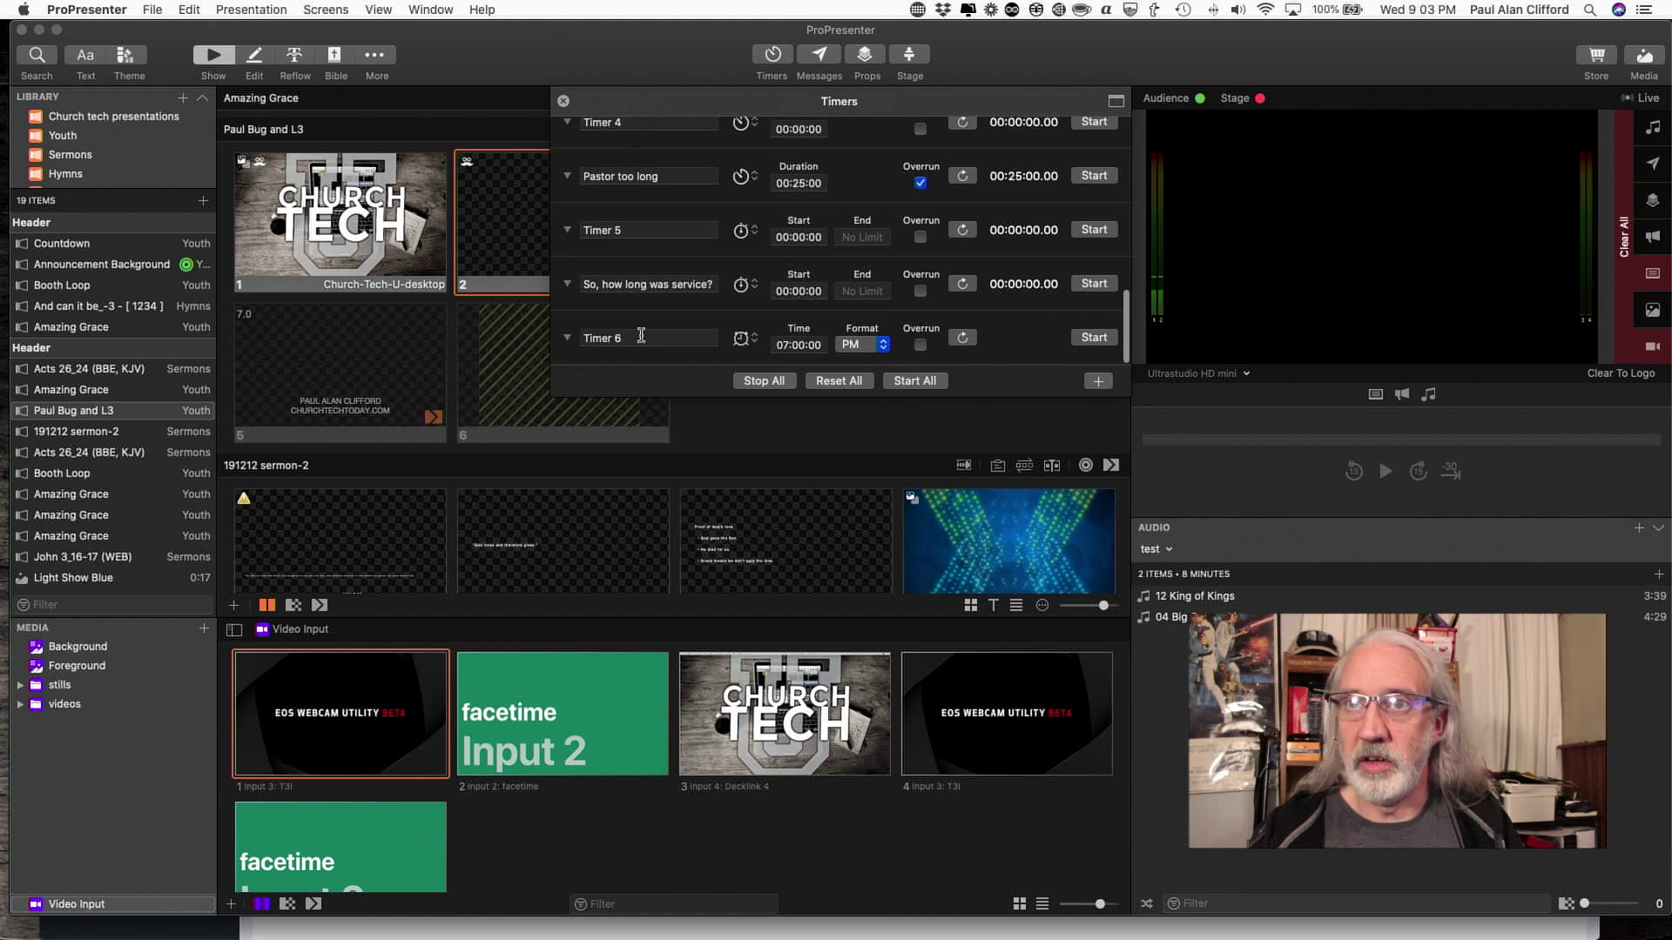
Rename Timer 6 to 'Newest timer'.
{"action": "left_click", "coordinate": [641, 336]}
{"action": "key", "text": "super+a"}
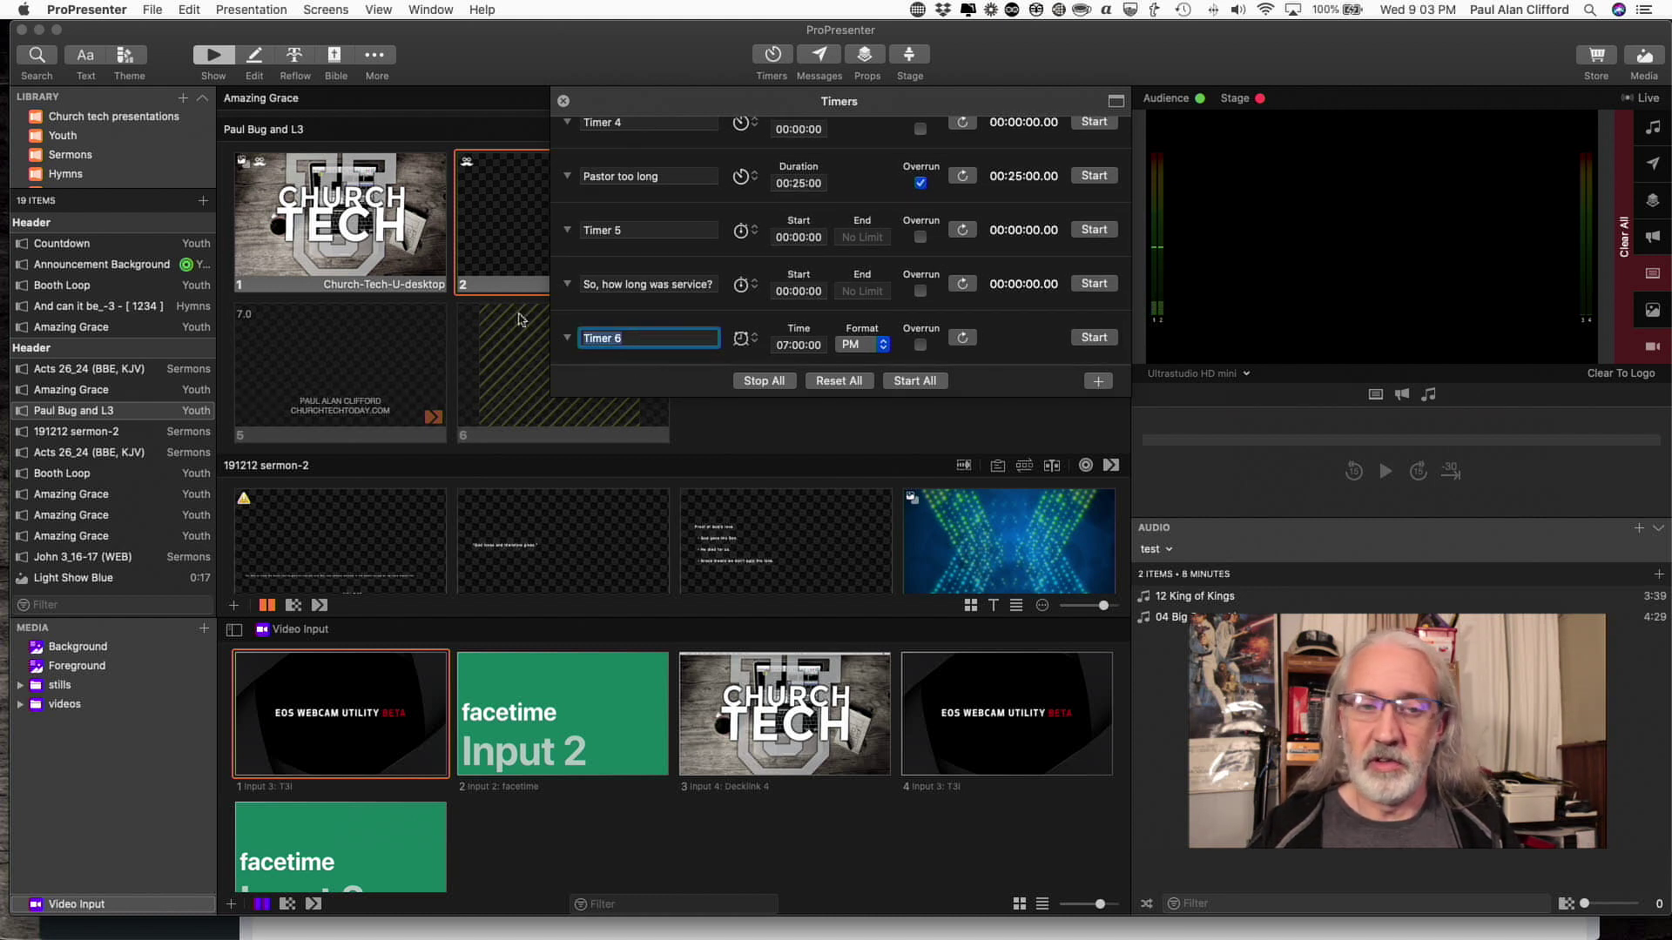
{"action": "type", "text": "N"}
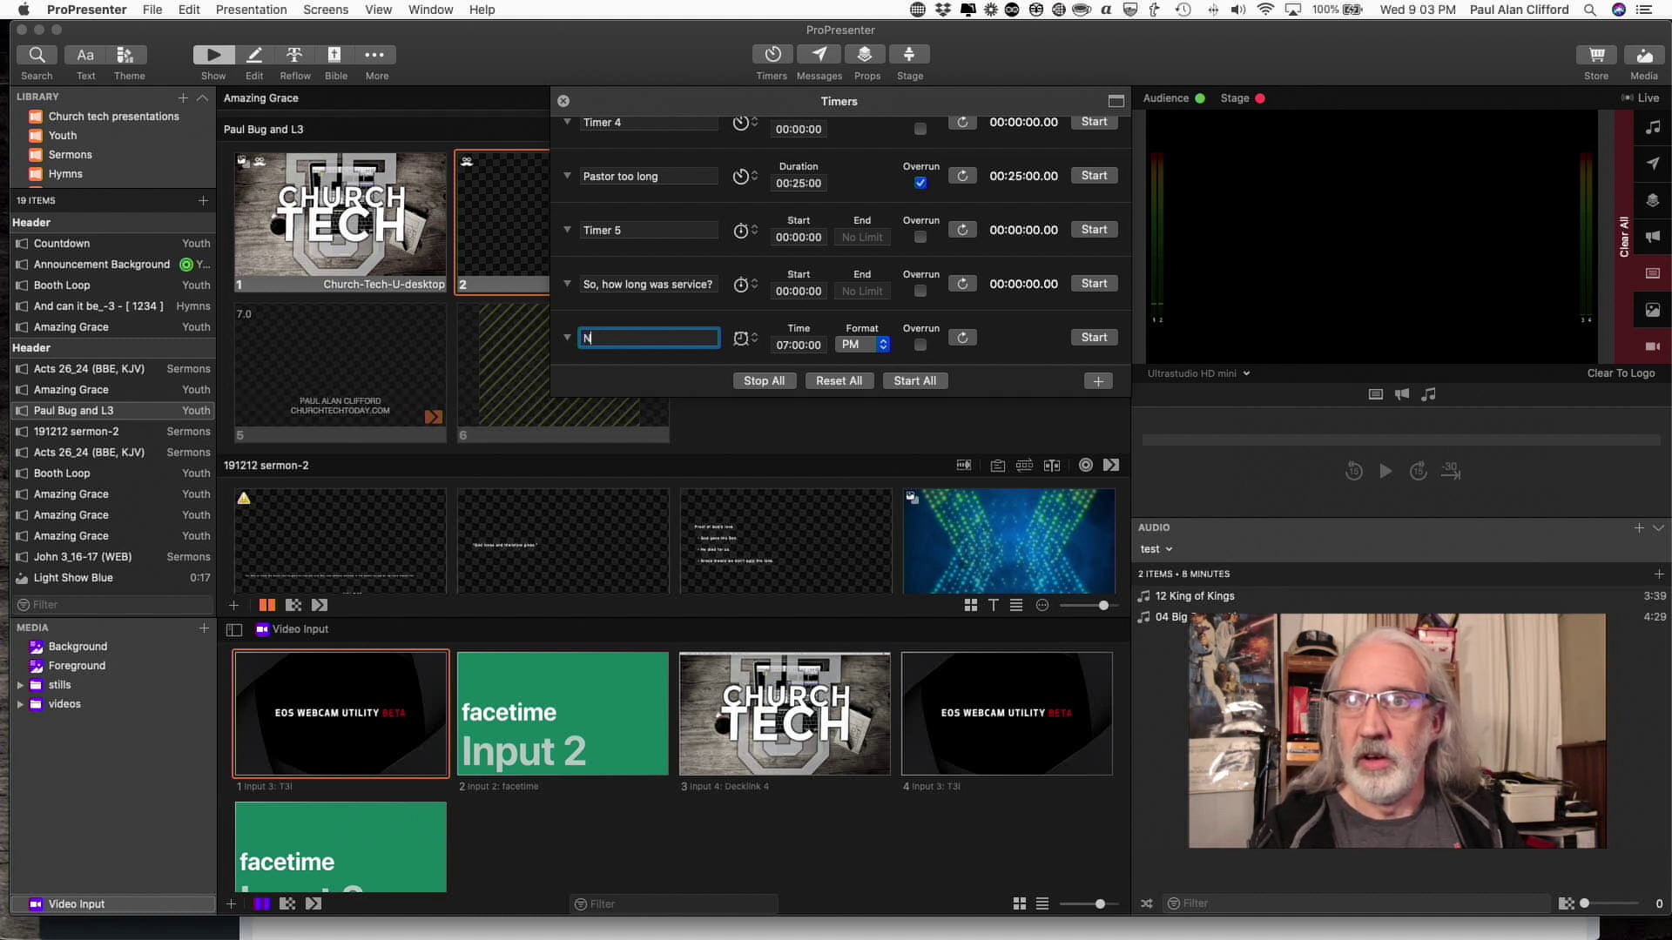
{"action": "type", "text": "ewest timer"}
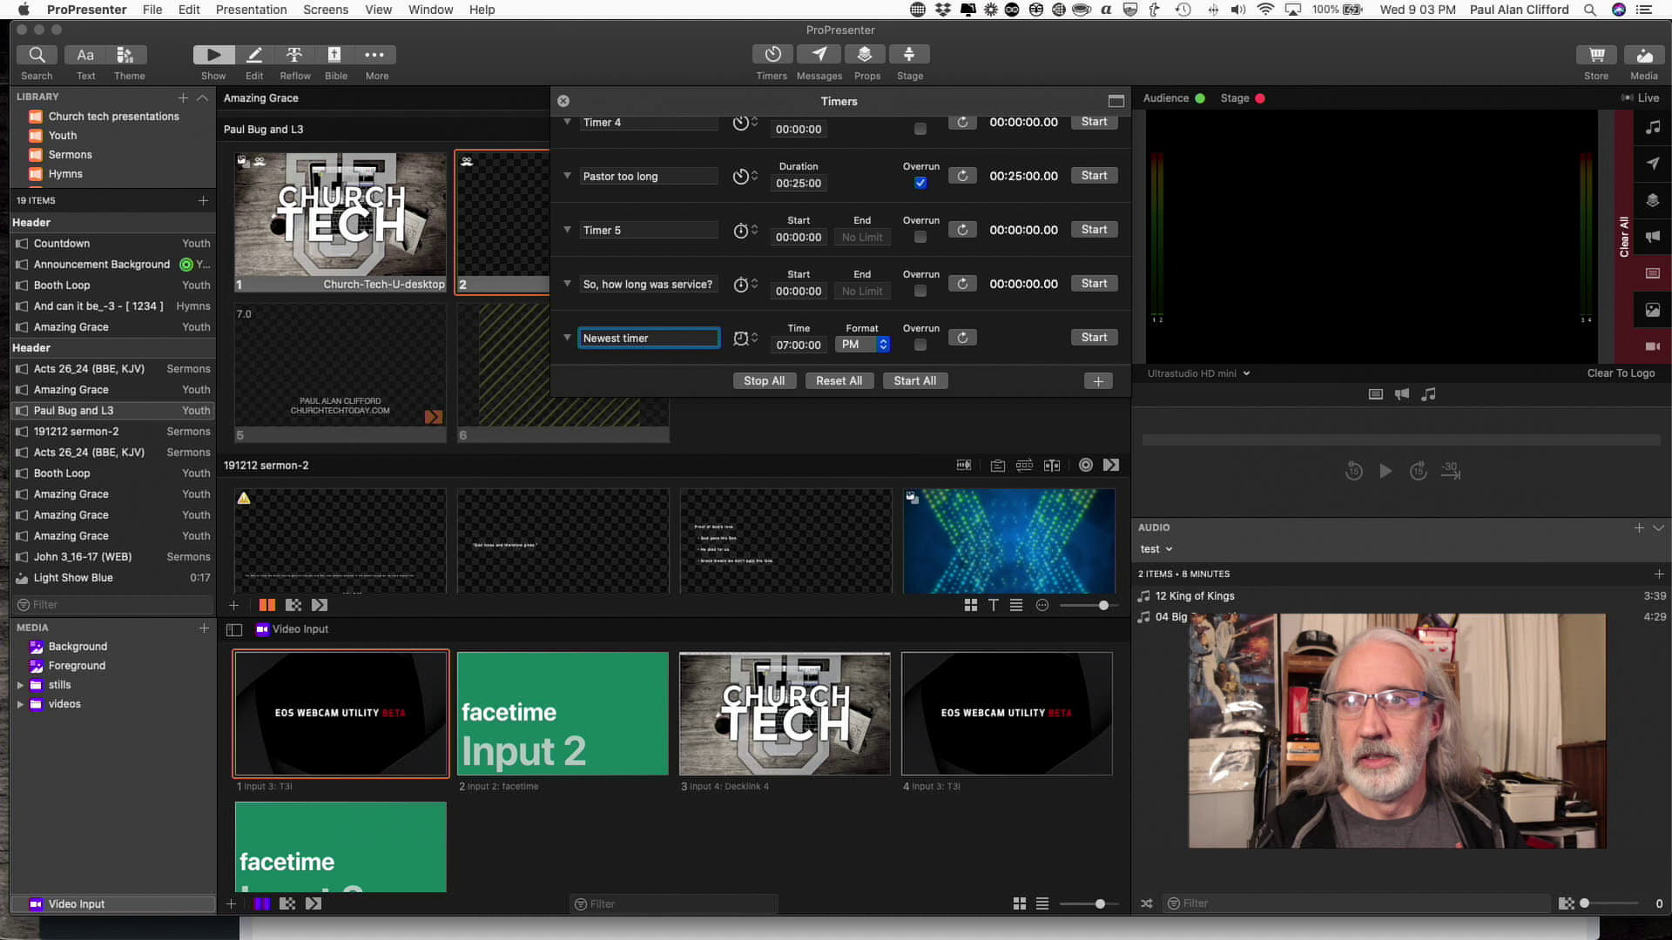
{"action": "key", "text": "Return"}
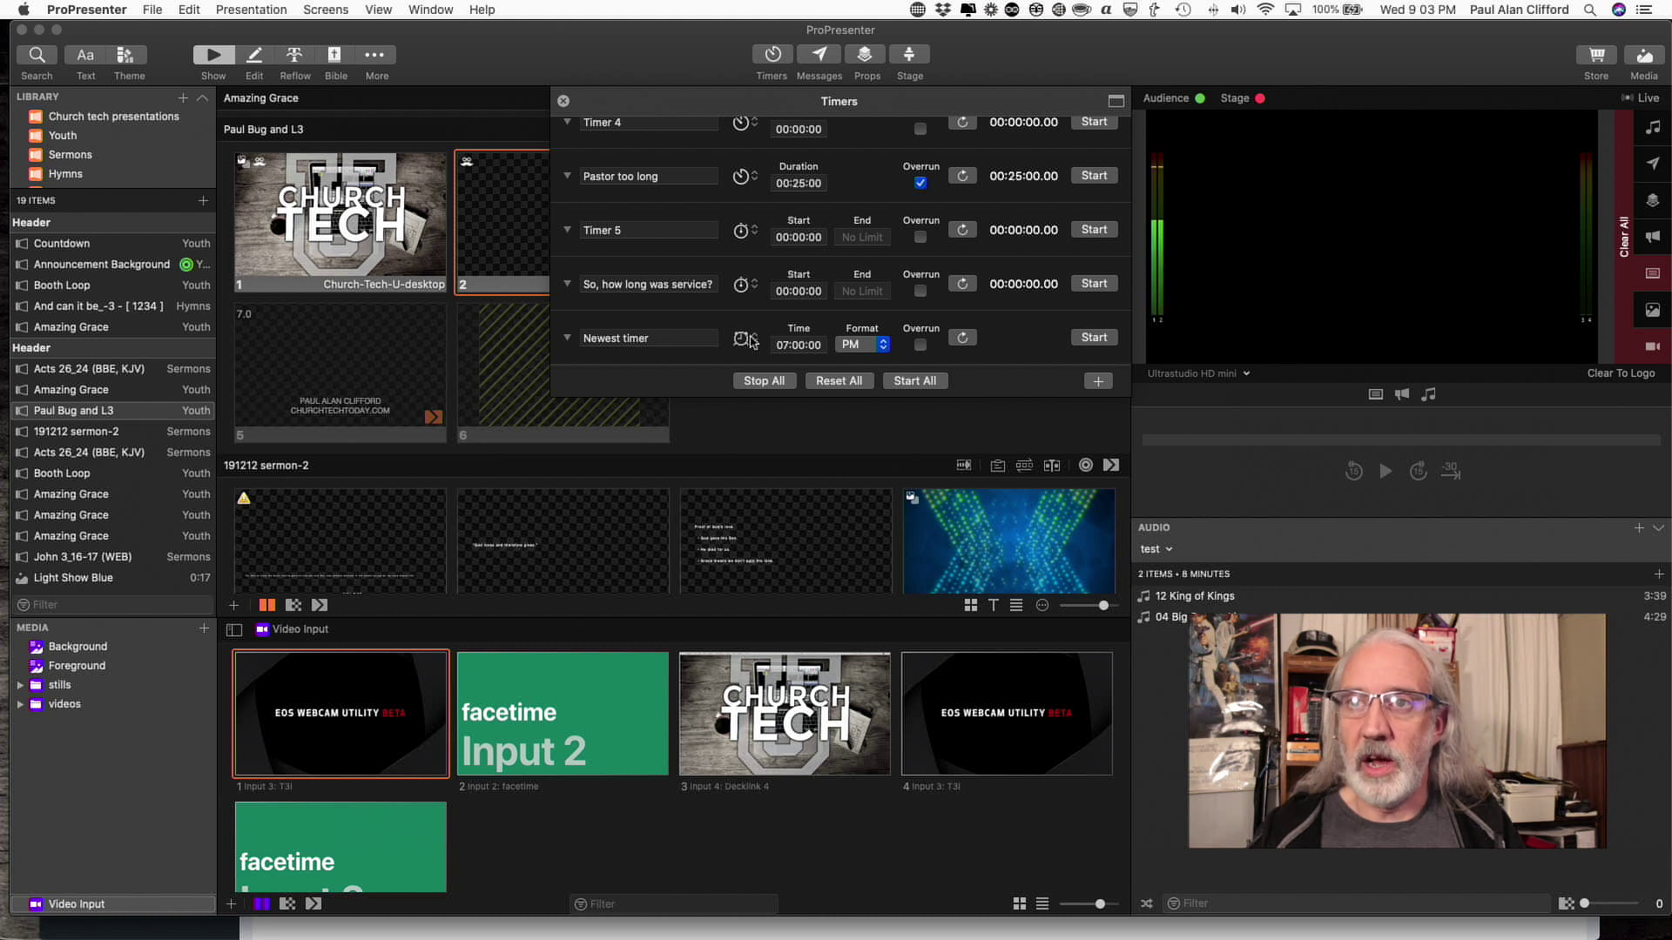
{"action": "left_click", "coordinate": [746, 339]}
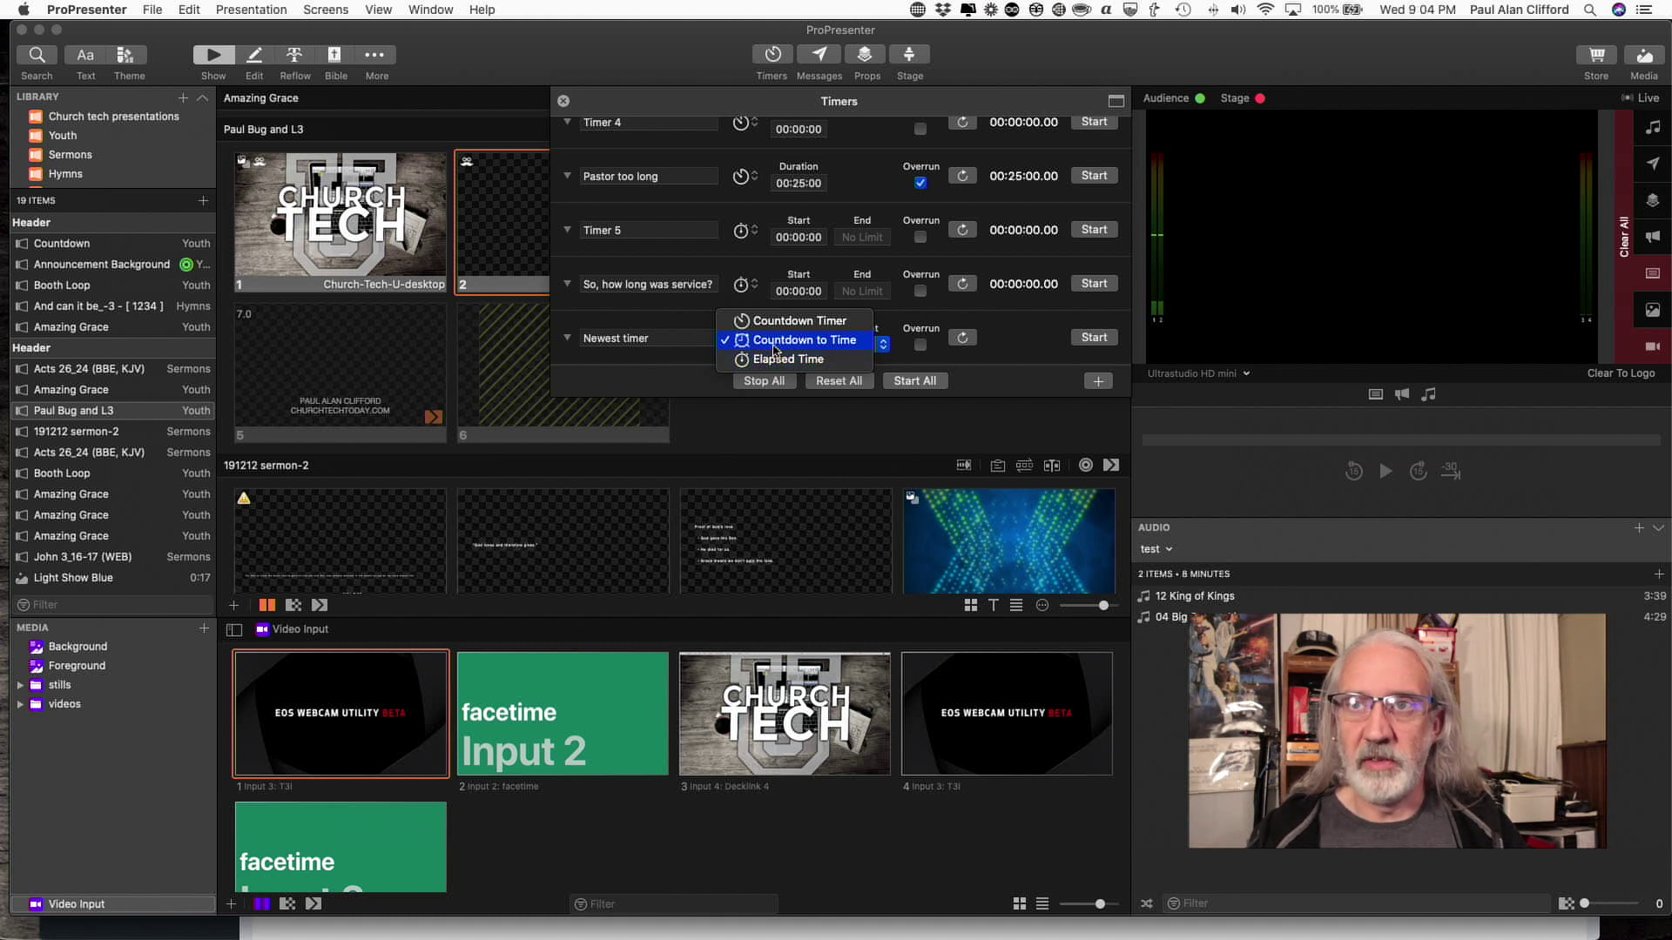
Make Newest timer a Countdown to Time timer, keeping the target at 07:00:00 PM.
{"action": "left_click", "coordinate": [992, 370]}
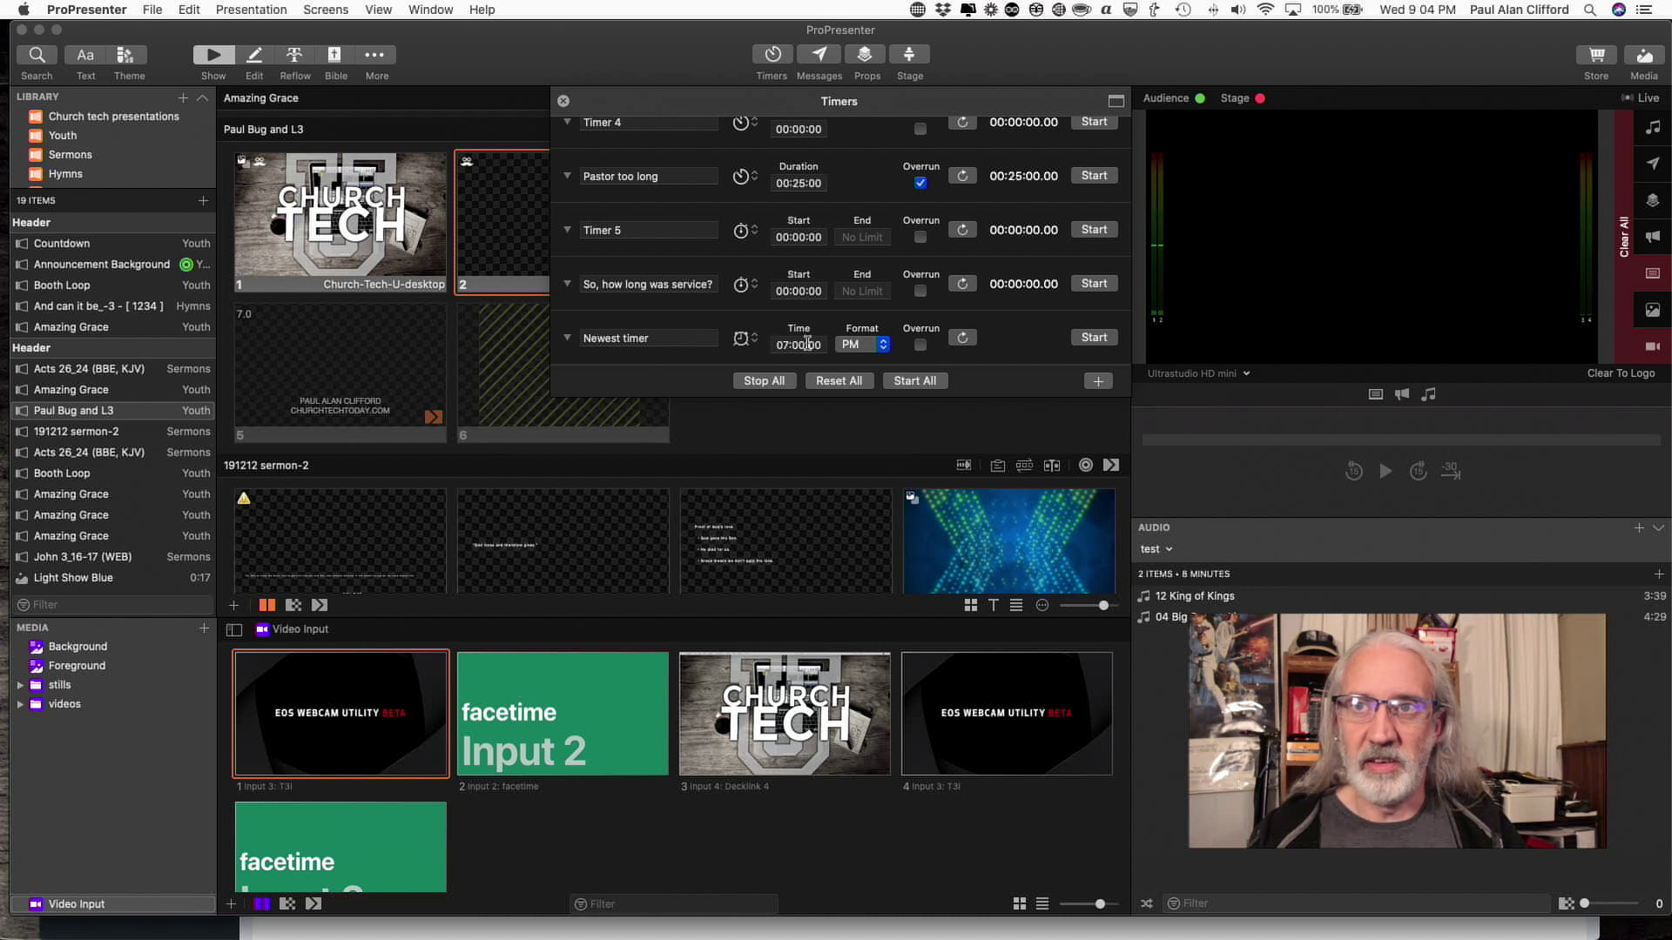
{"action": "left_click", "coordinate": [883, 345]}
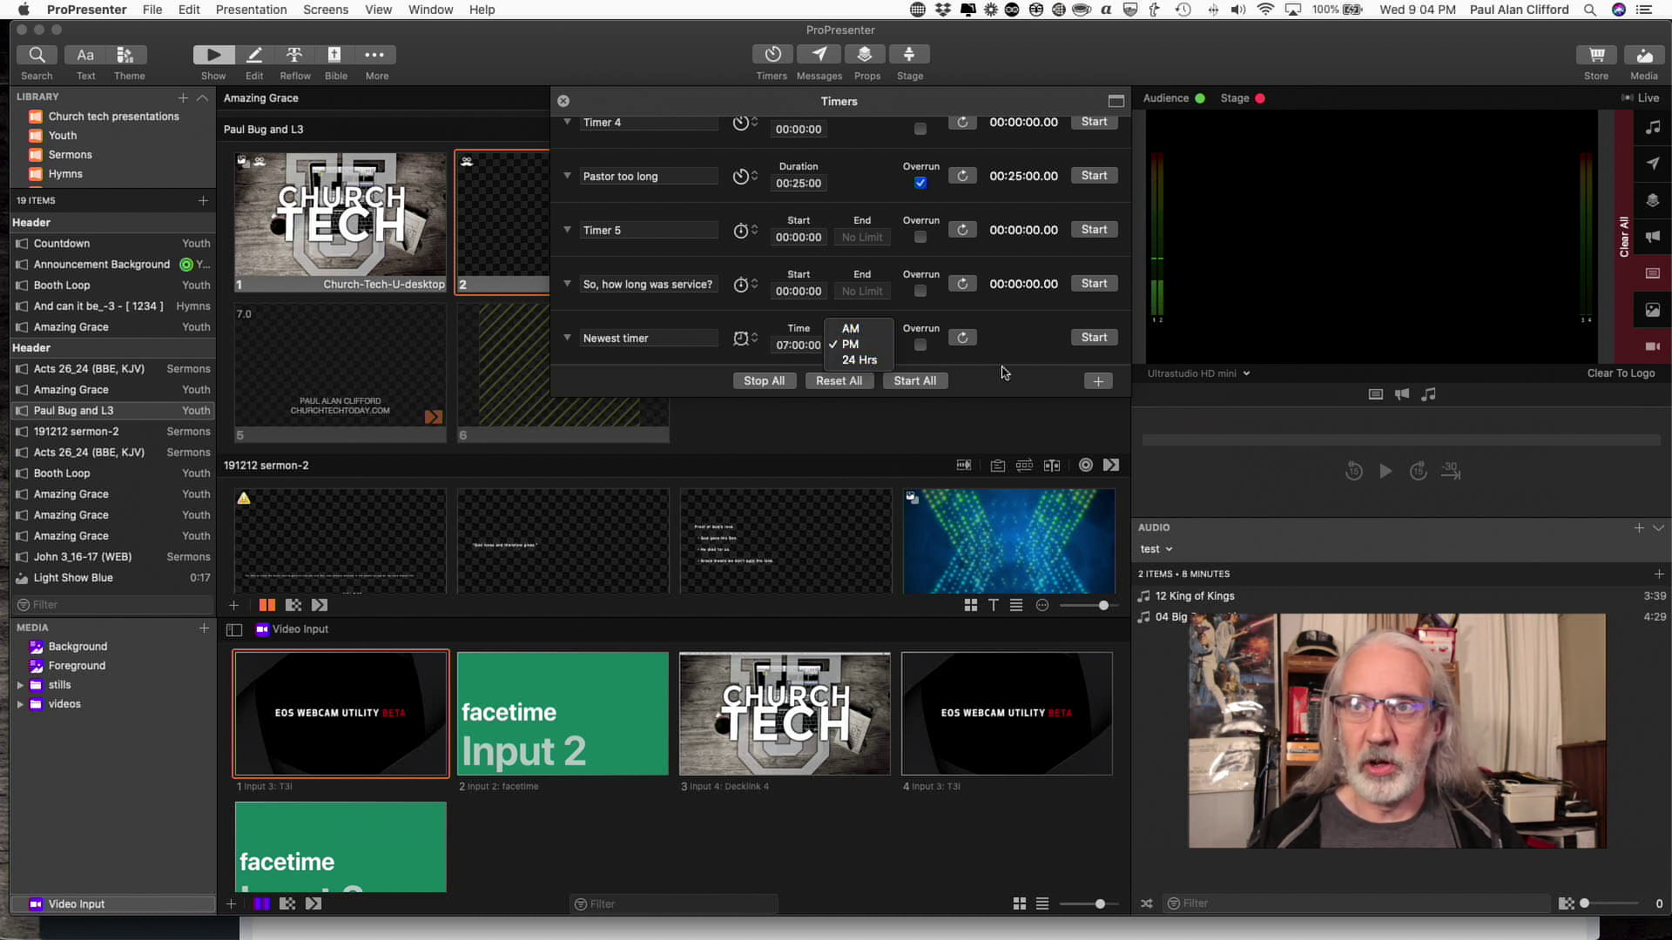
{"action": "left_click", "coordinate": [1005, 373]}
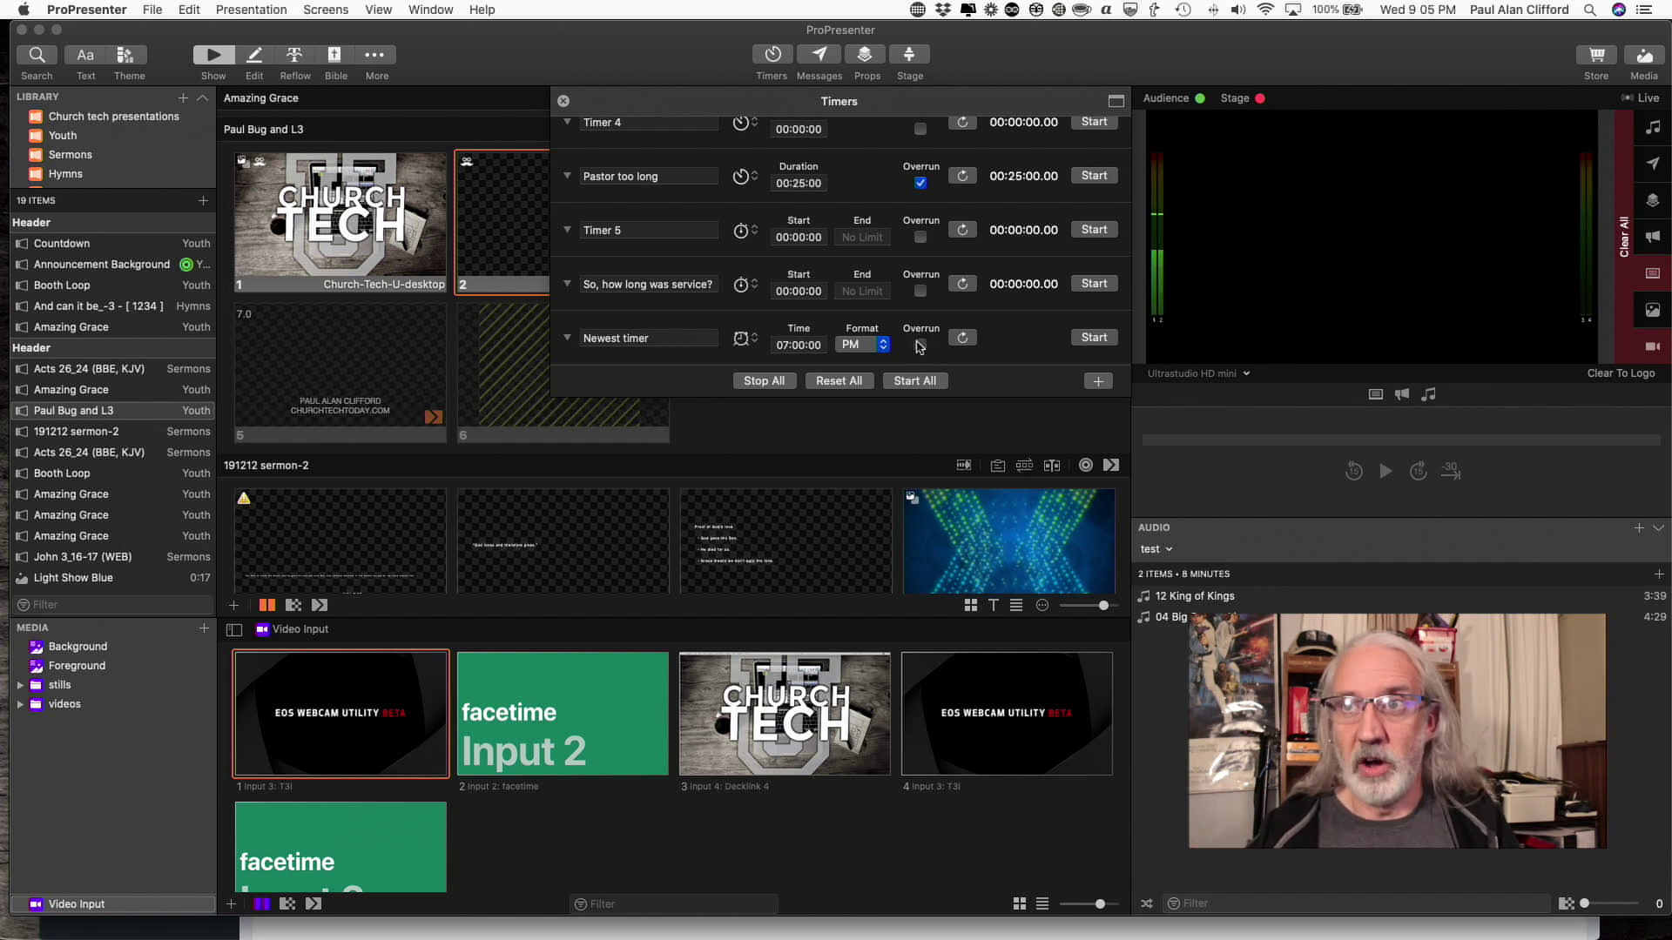
{"action": "left_click", "coordinate": [963, 339]}
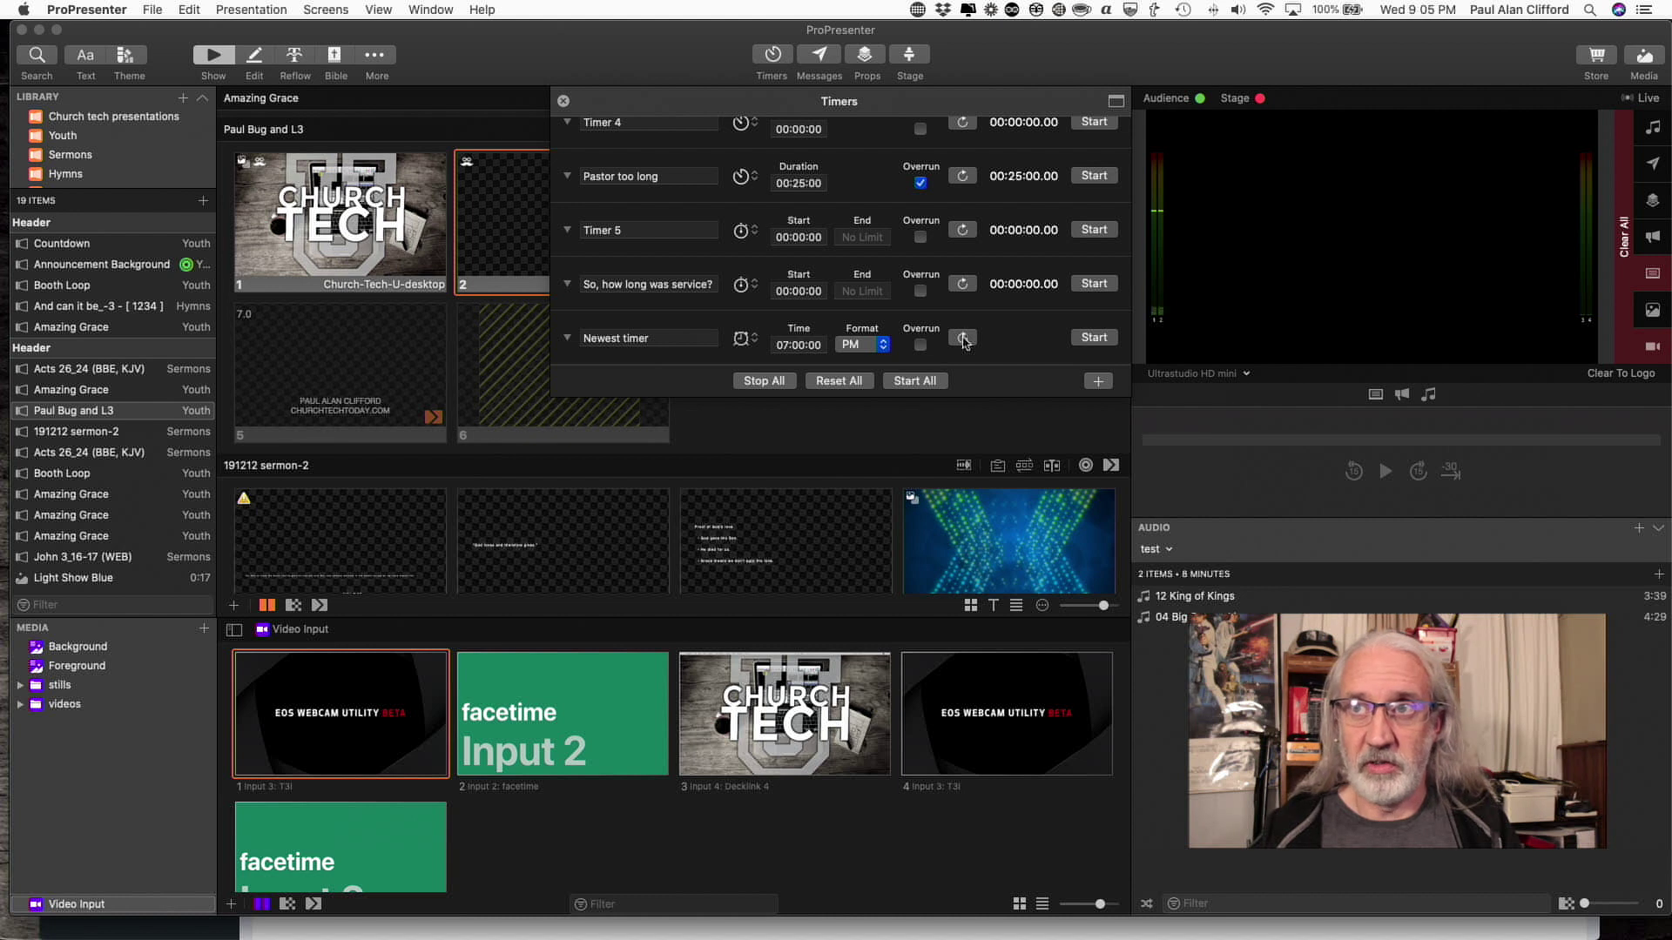
Close the Timers window and show the Messages window with its message editor expanded.
{"action": "left_click", "coordinate": [563, 102]}
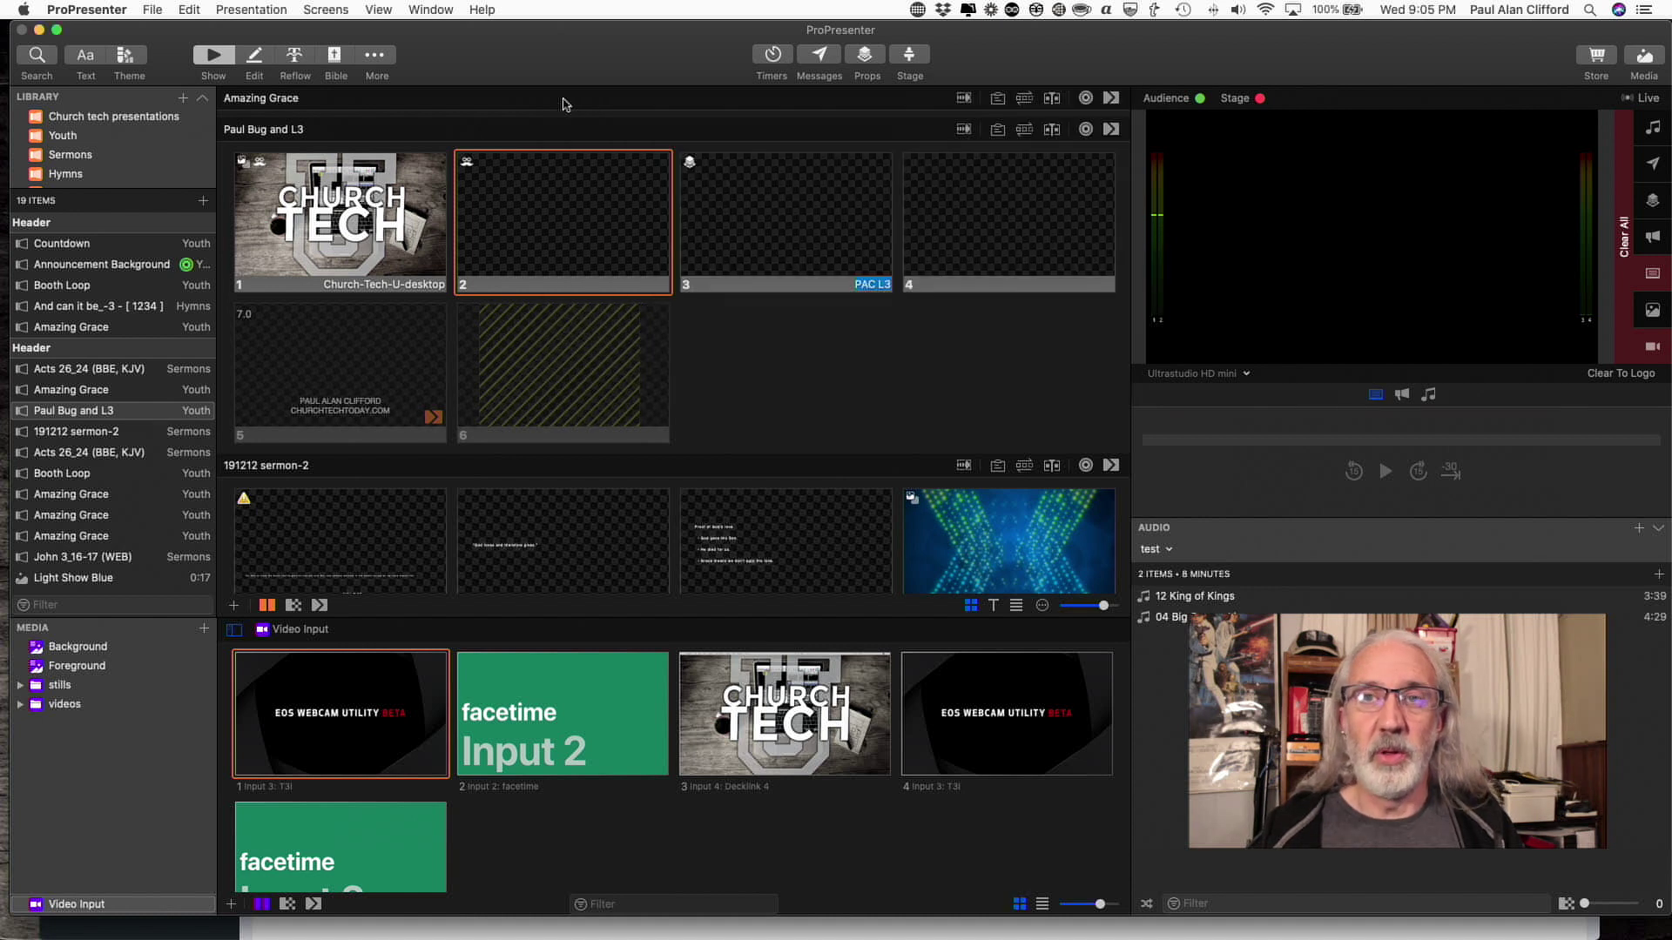
{"action": "left_click", "coordinate": [811, 57]}
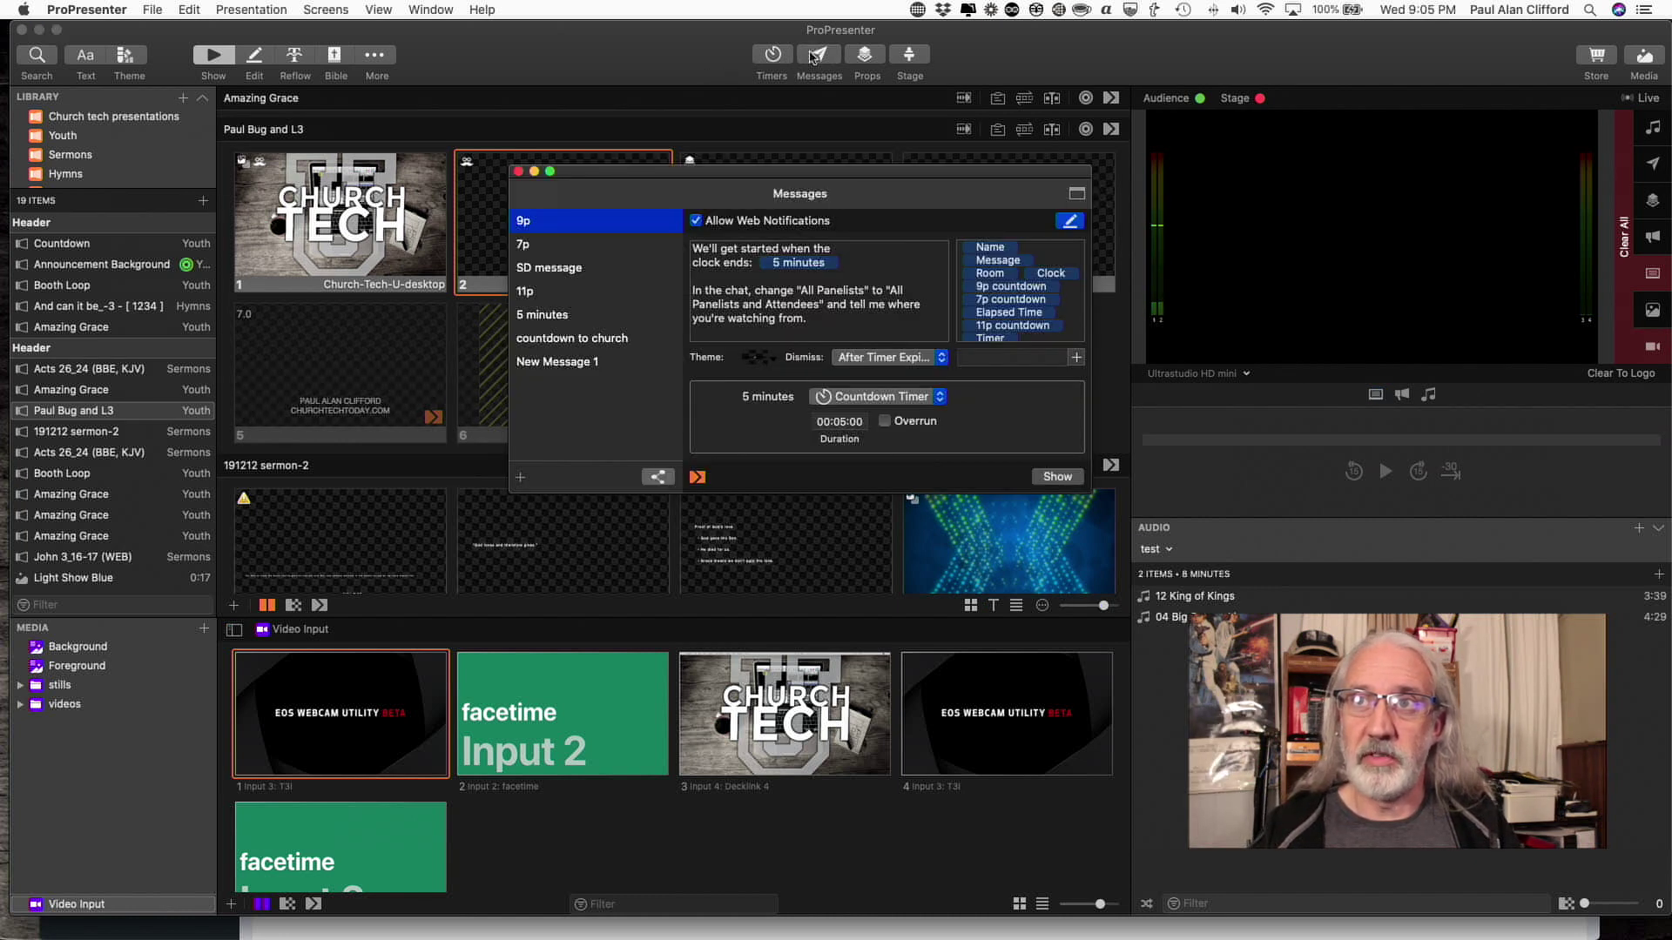
{"action": "left_click", "coordinate": [1072, 224]}
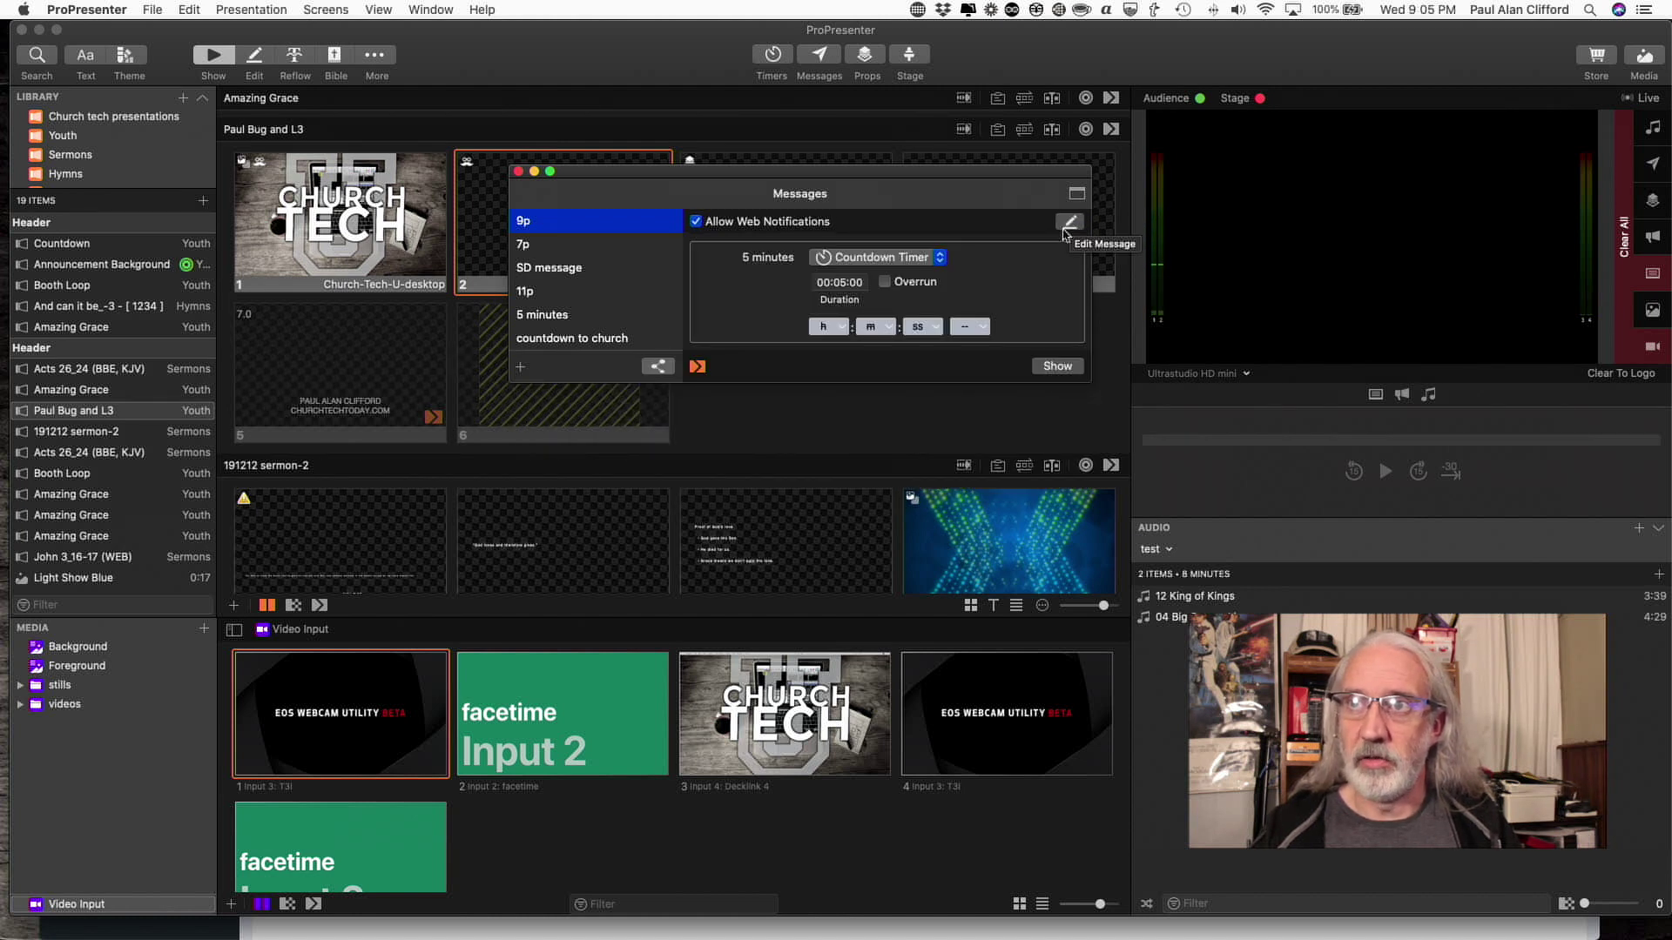
{"action": "left_click", "coordinate": [1071, 223]}
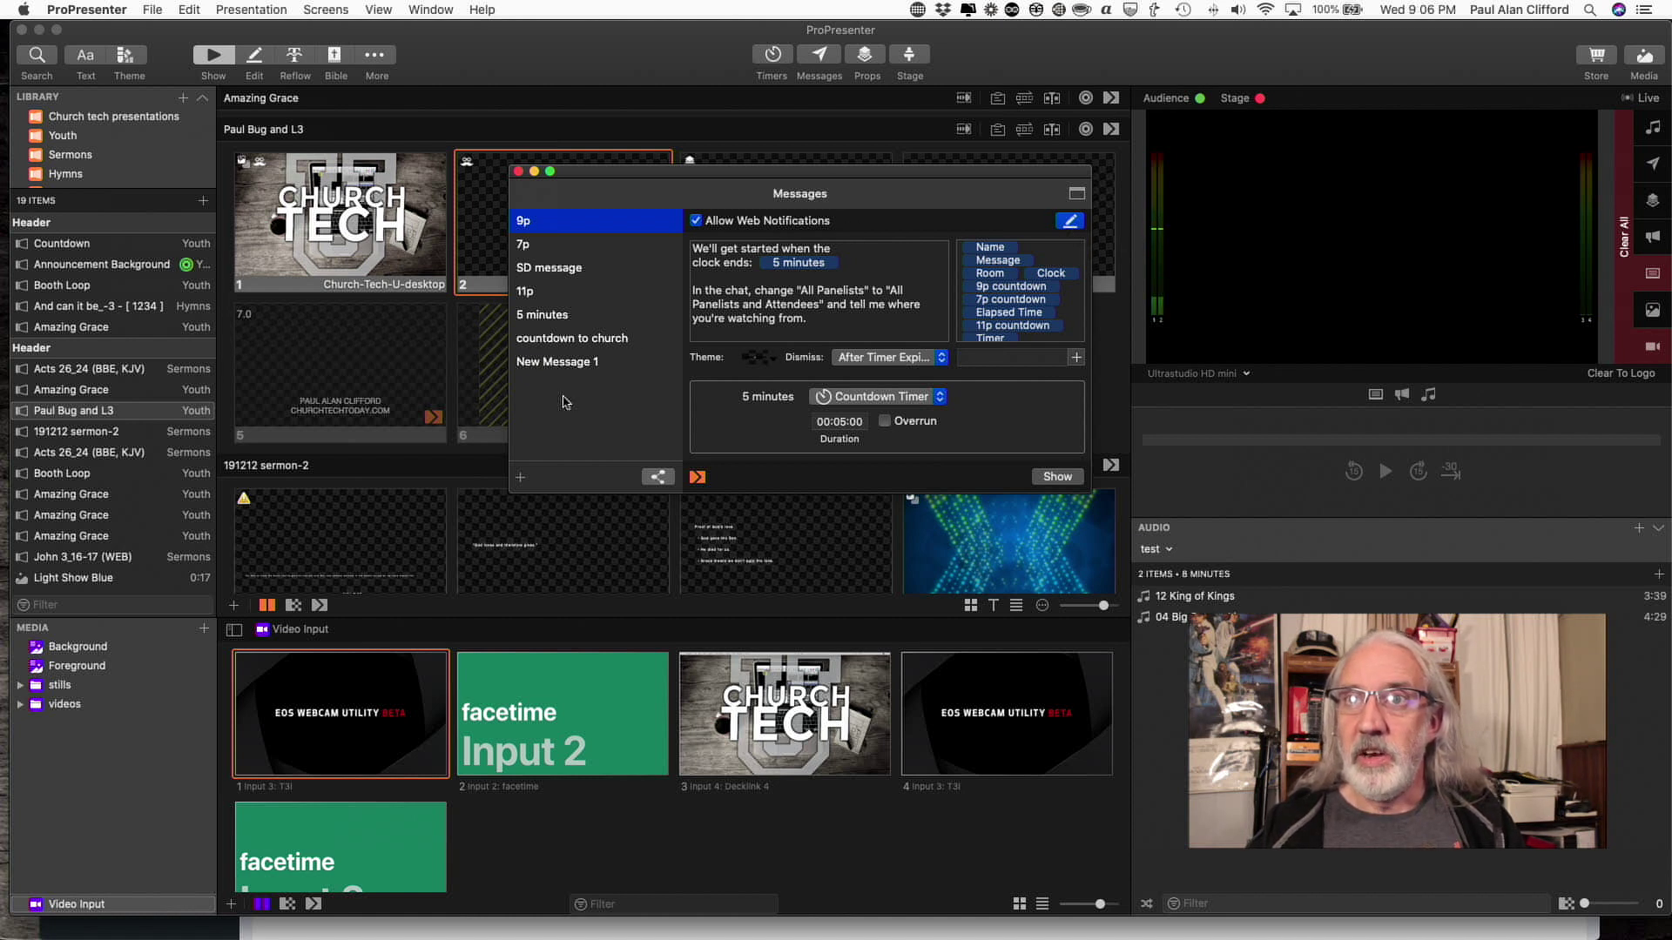
Add a new message with 'Service starts in:' ahead of the Newest timer countdown token.
{"action": "left_click", "coordinate": [523, 479]}
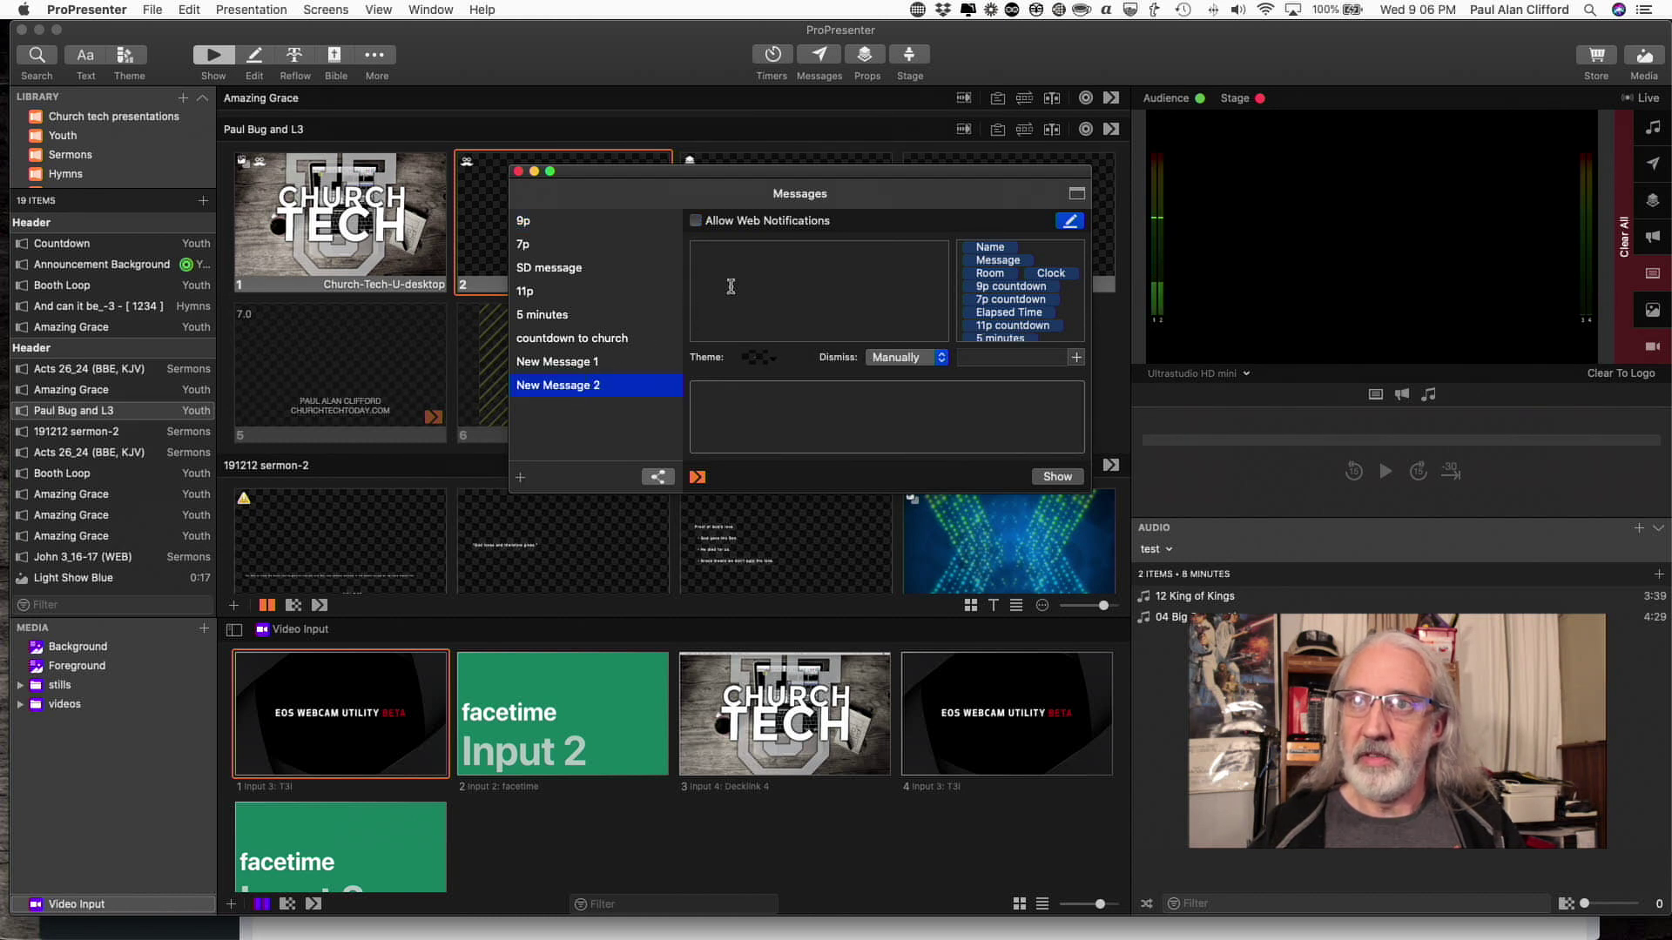
{"action": "scroll", "coordinate": [999, 309], "scroll_direction": "down", "scroll_amount": 3}
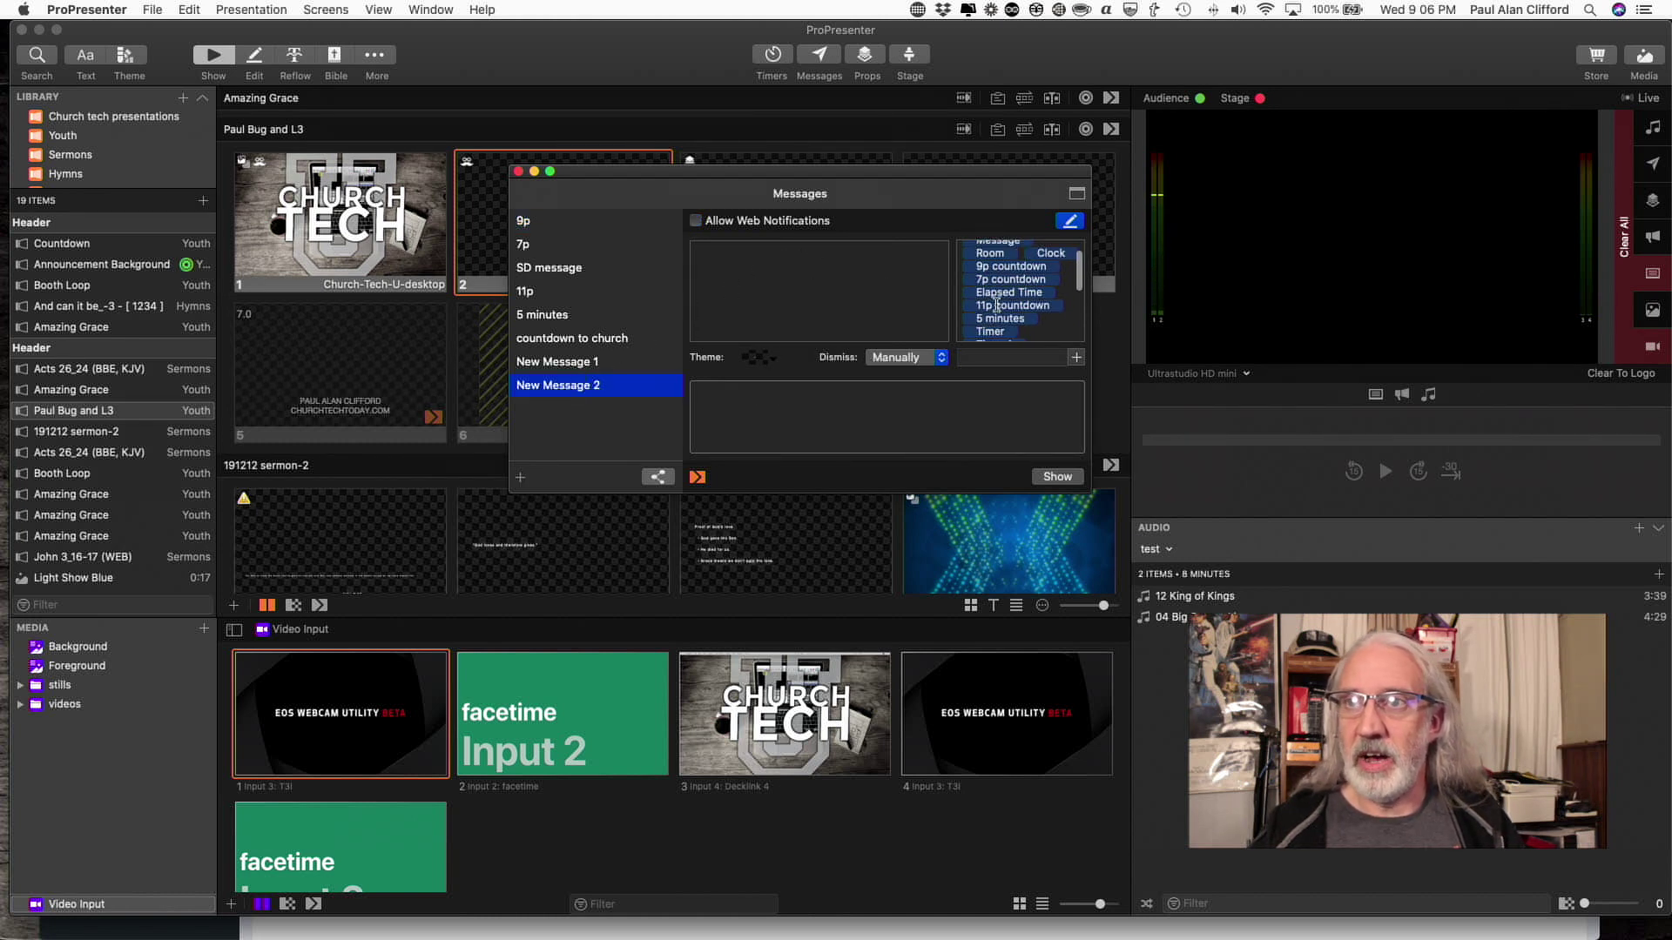
{"action": "scroll", "coordinate": [999, 310], "scroll_direction": "up", "scroll_amount": 3}
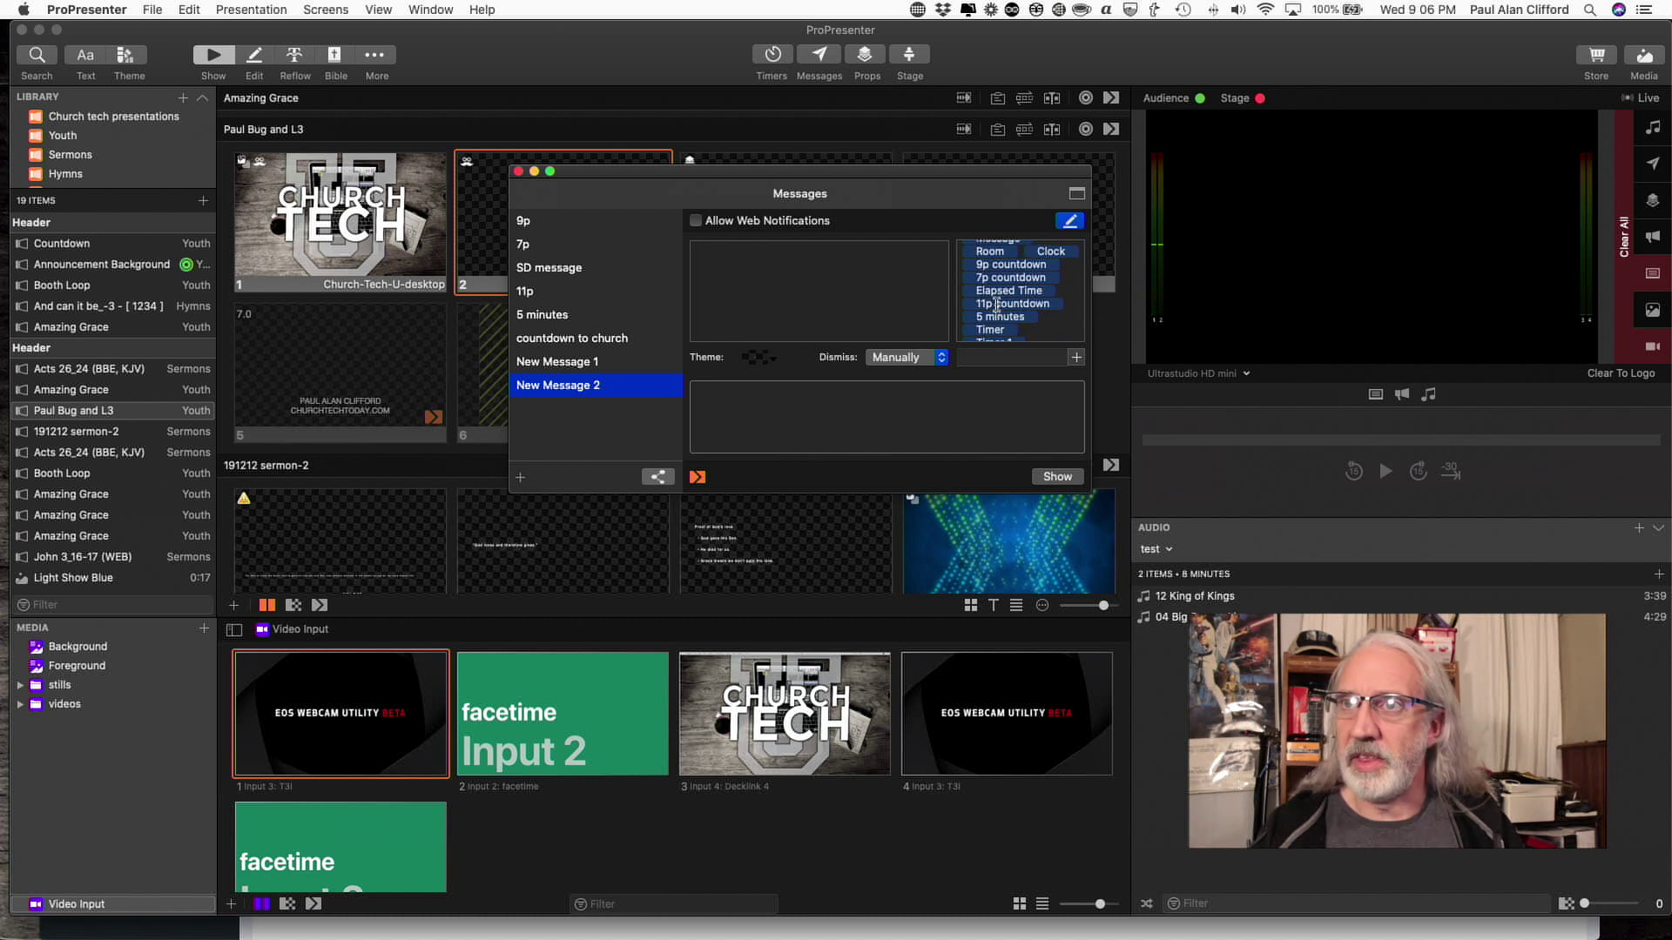
{"action": "scroll", "coordinate": [997, 306], "scroll_direction": "down", "scroll_amount": 5}
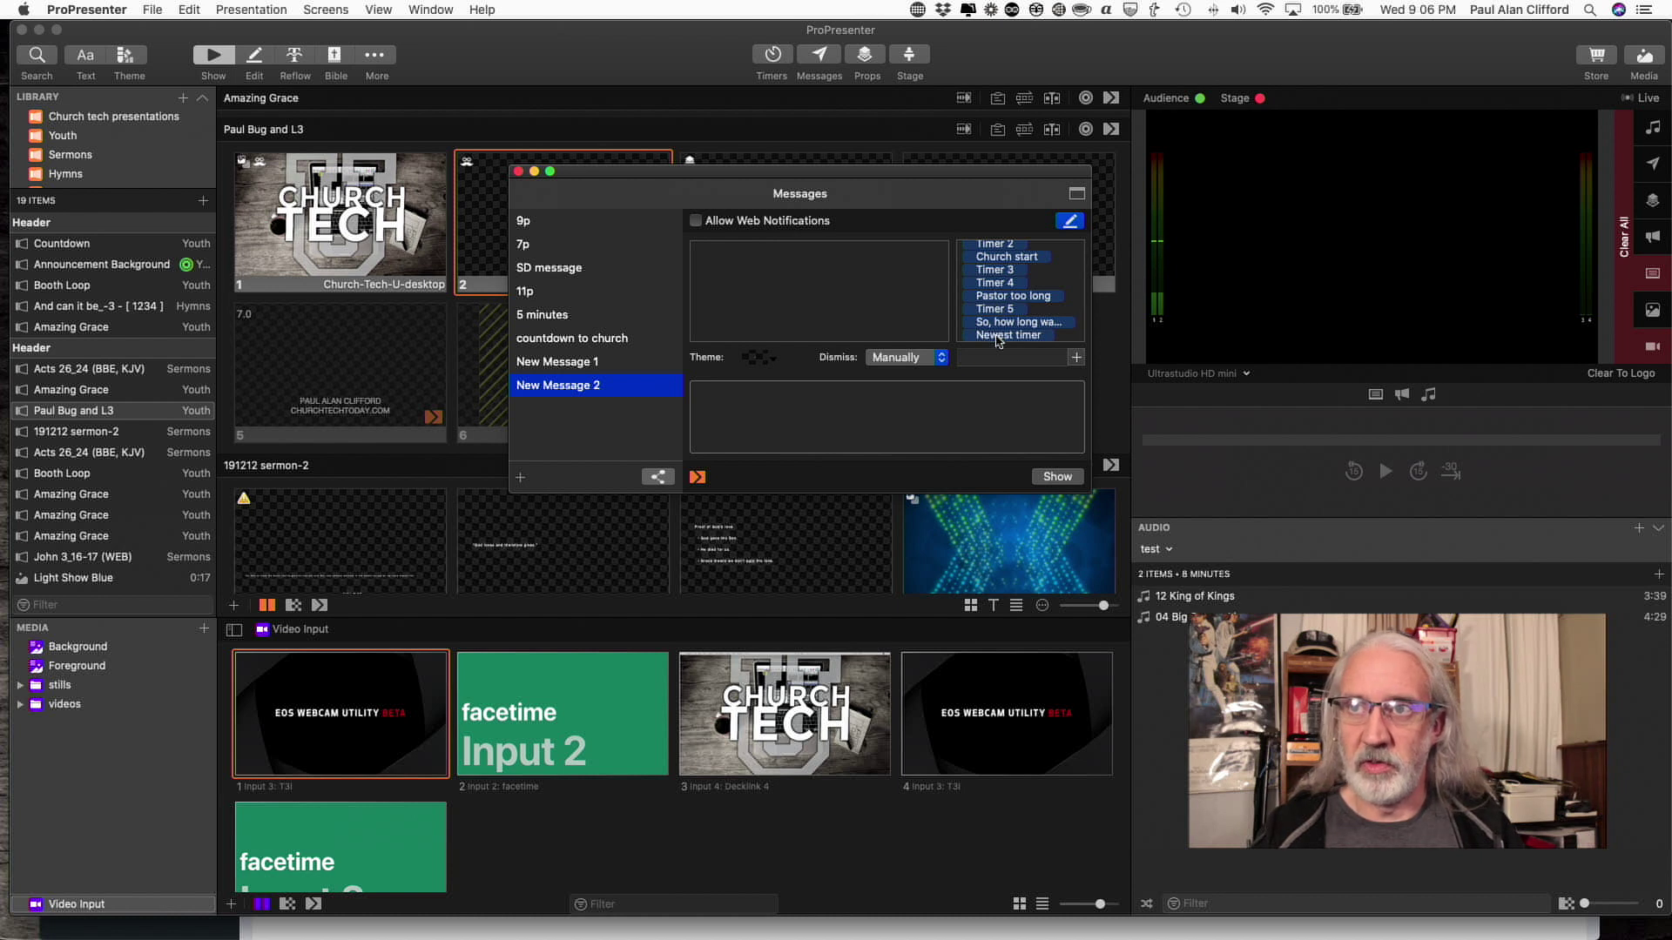
{"action": "left_click_drag", "start_coordinate": [999, 338], "coordinate": [796, 269]}
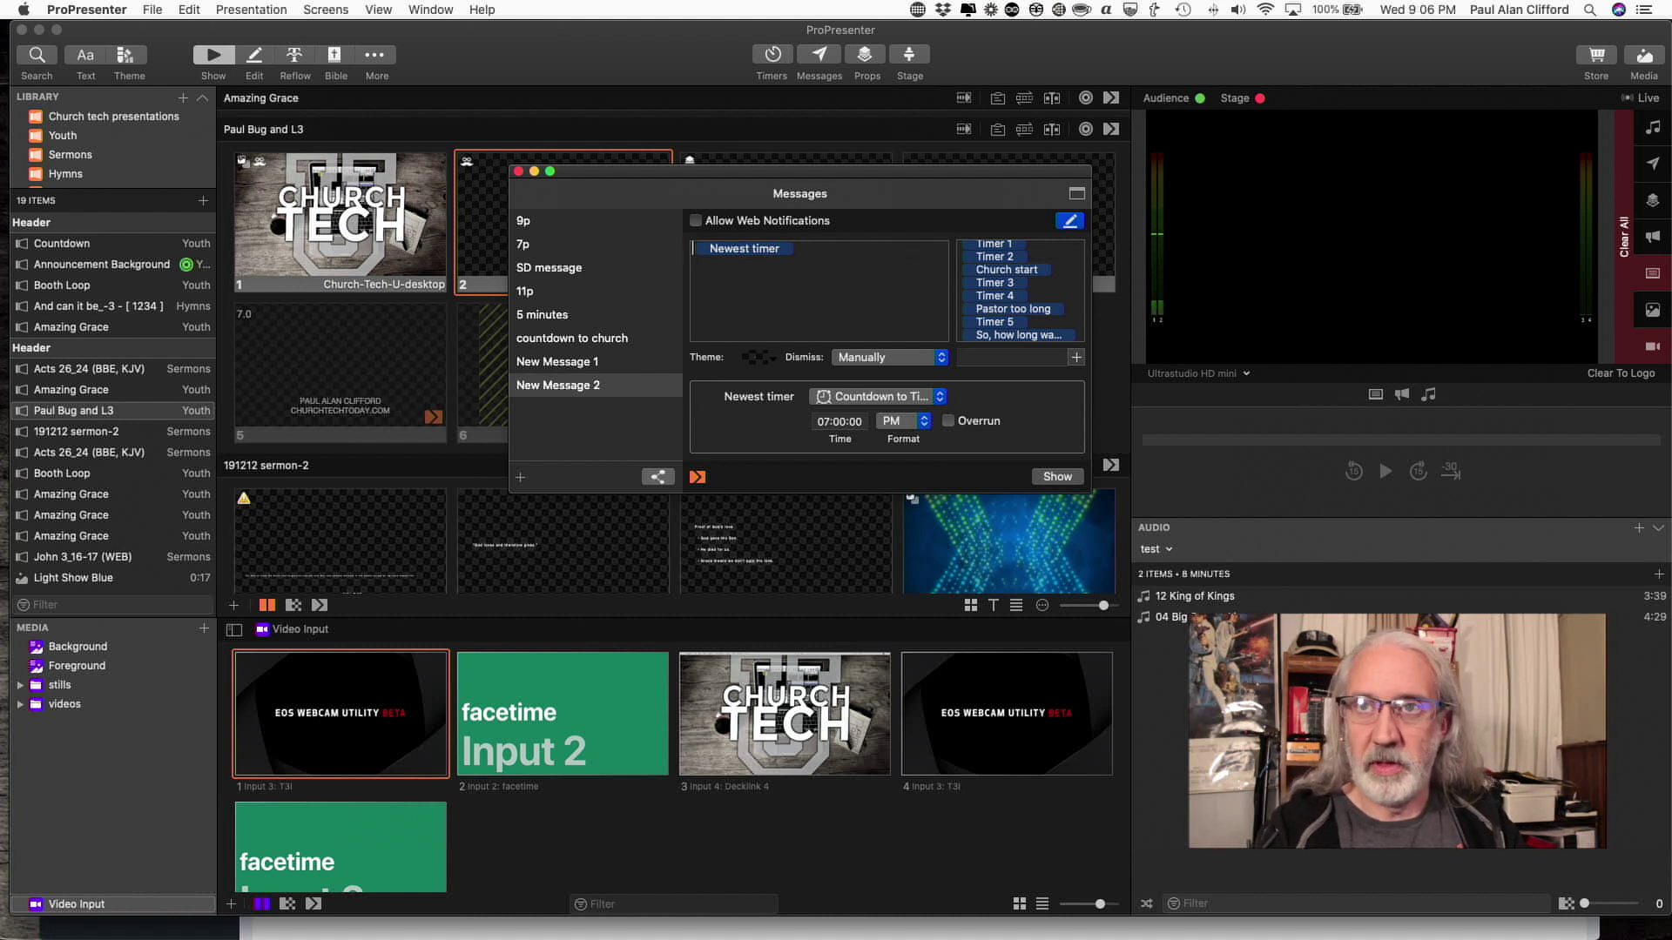
{"action": "type", "text": "Ser"}
{"action": "type", "text": "vice start"}
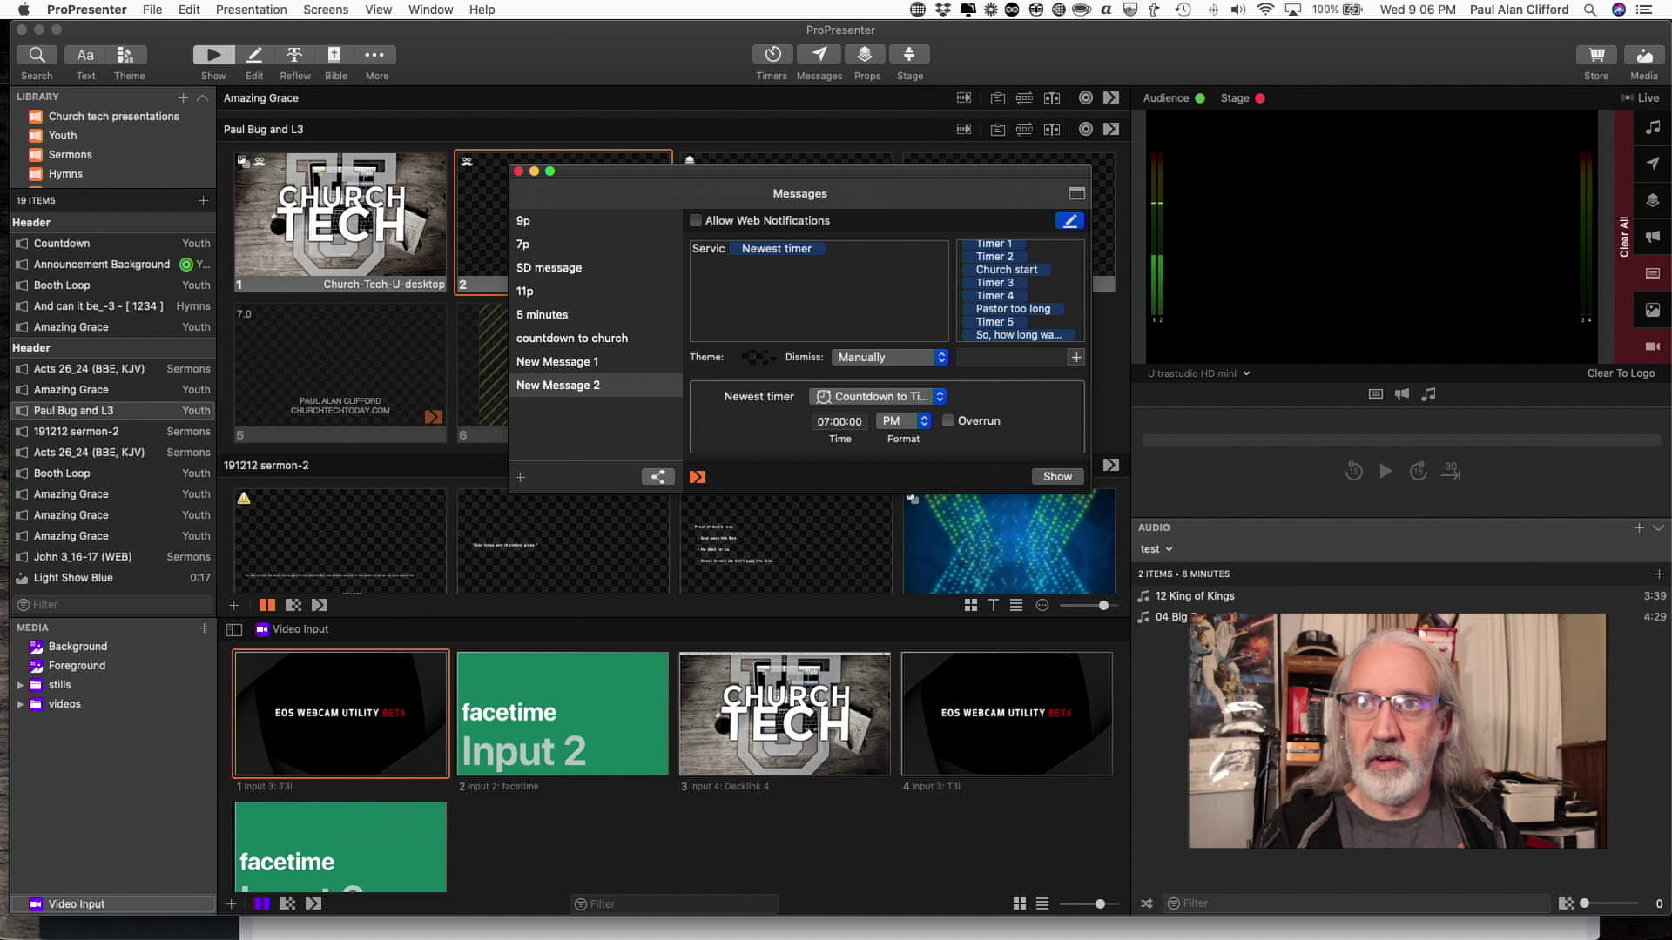
{"action": "type", "text": "s in:"}
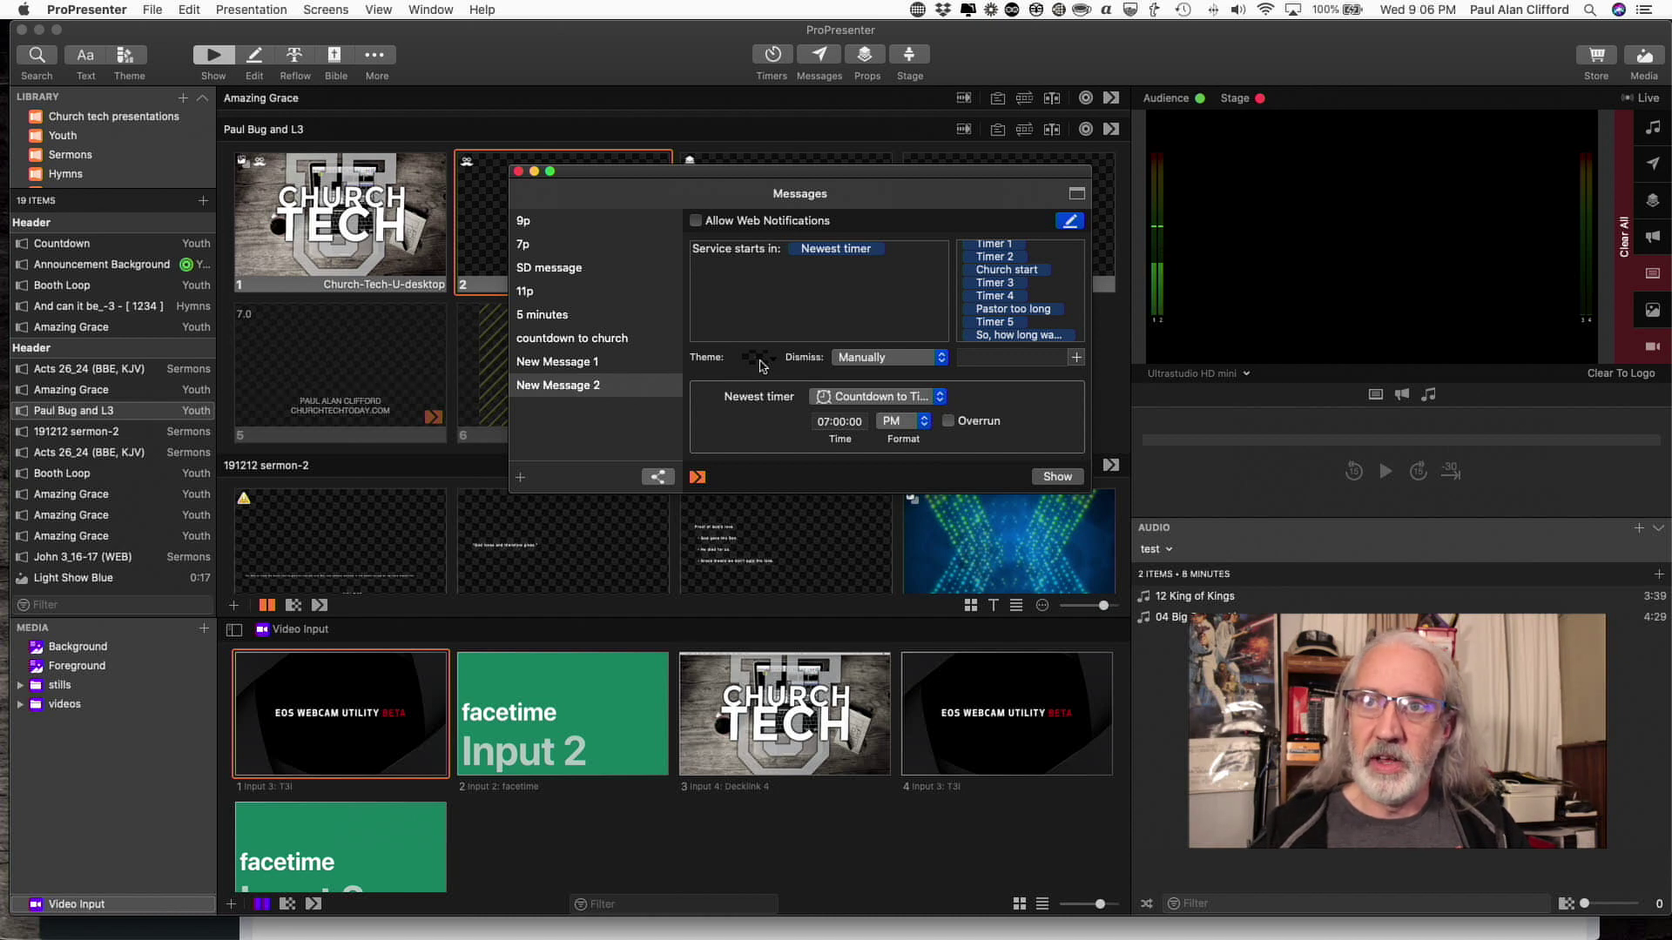
Apply the Template theme from lower thirds (new) to New Message 2.
{"action": "left_click", "coordinate": [756, 359]}
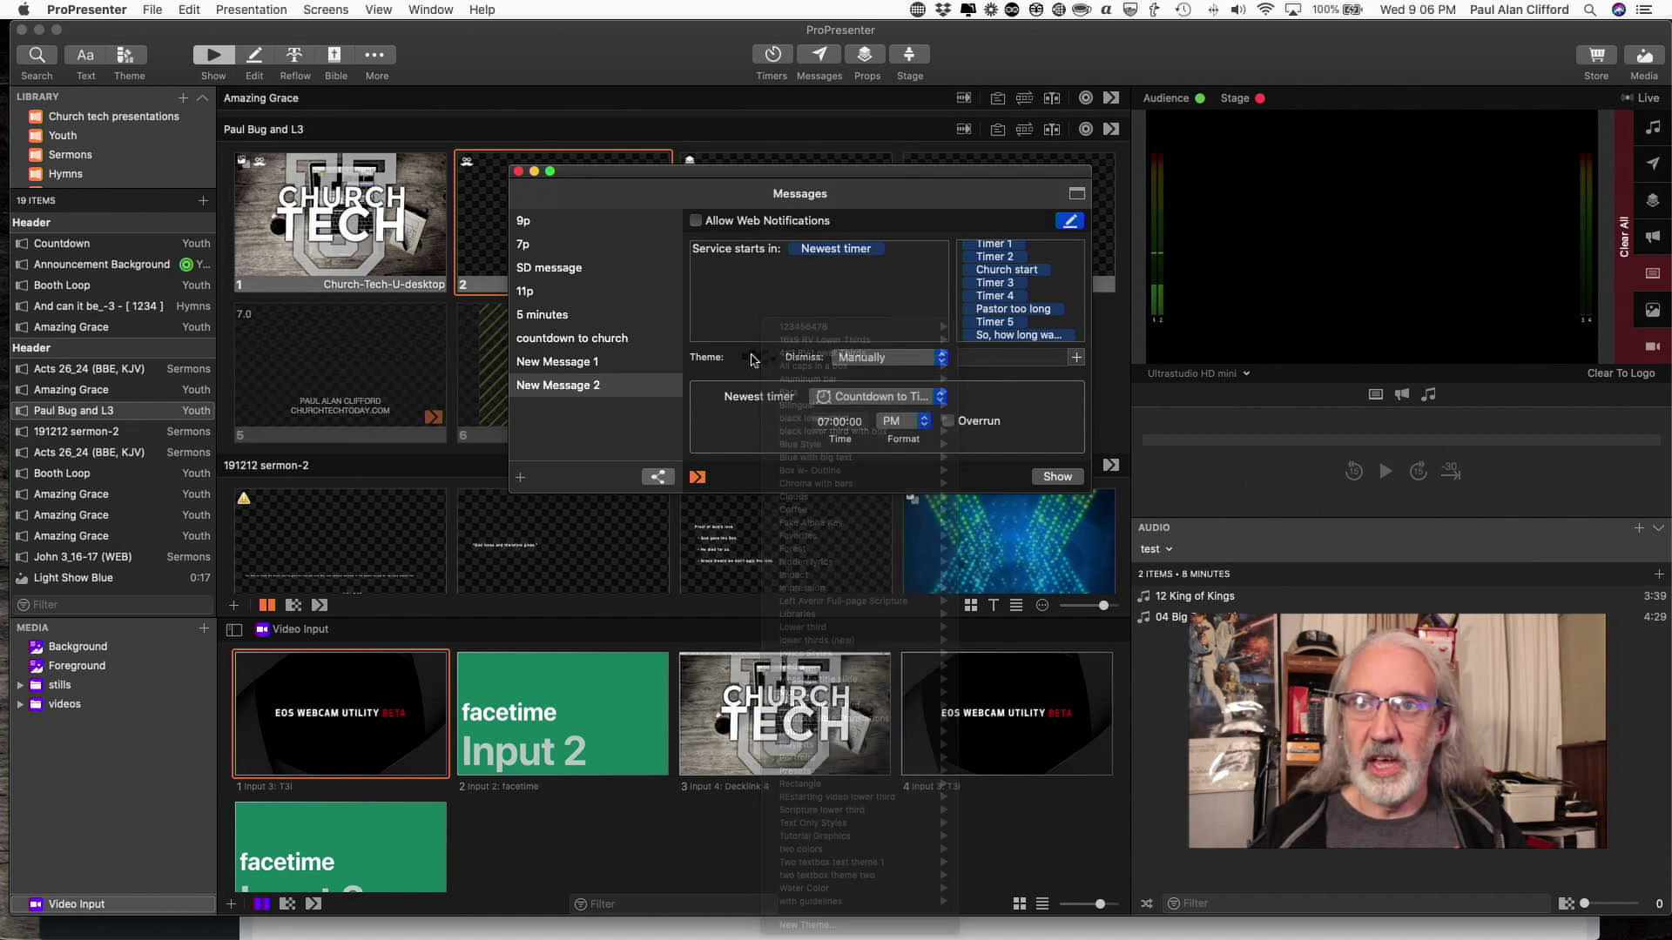
{"action": "left_click", "coordinate": [754, 360]}
{"action": "left_click", "coordinate": [754, 361]}
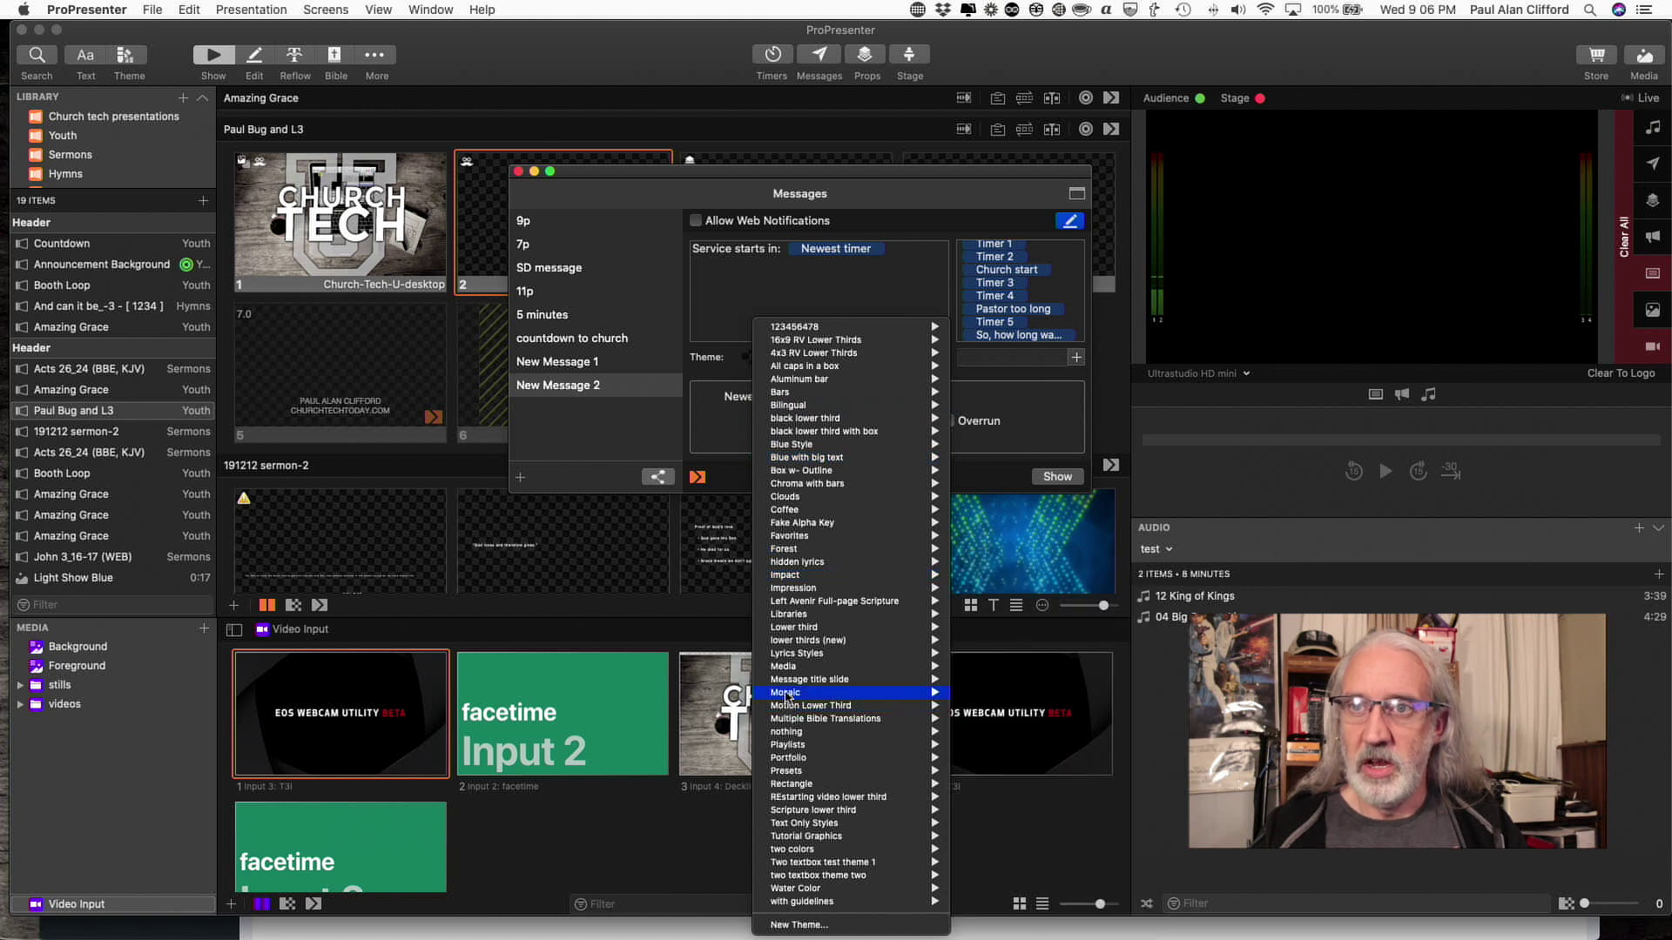
{"action": "mouse_move", "coordinate": [795, 646]}
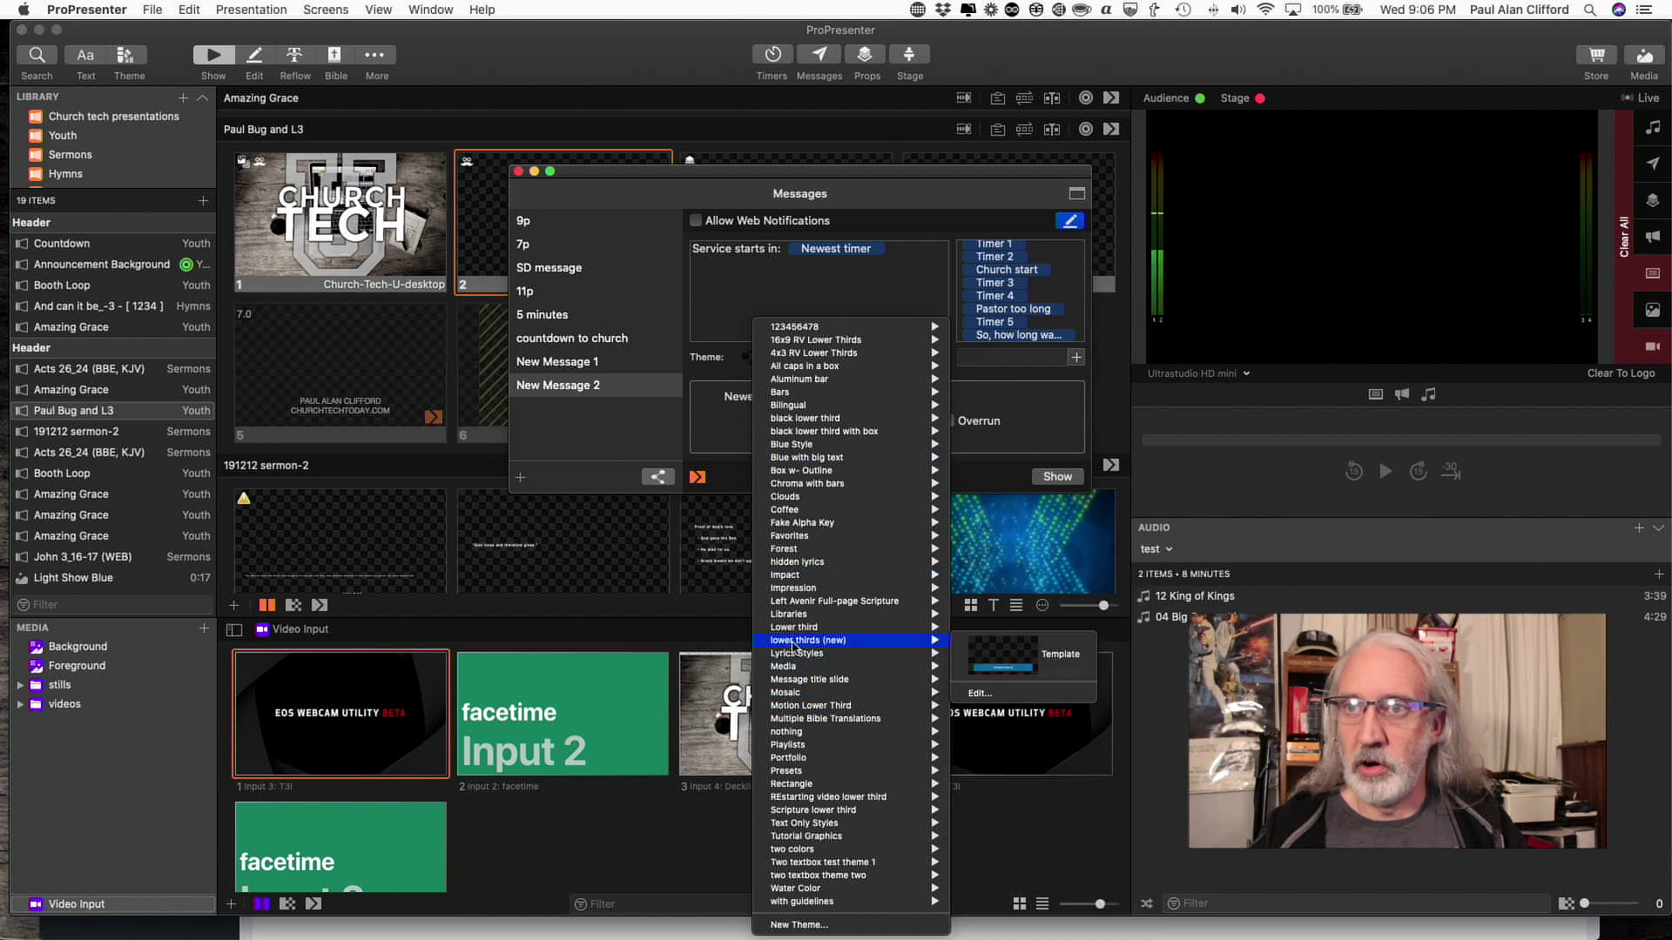
{"action": "left_click", "coordinate": [1012, 659]}
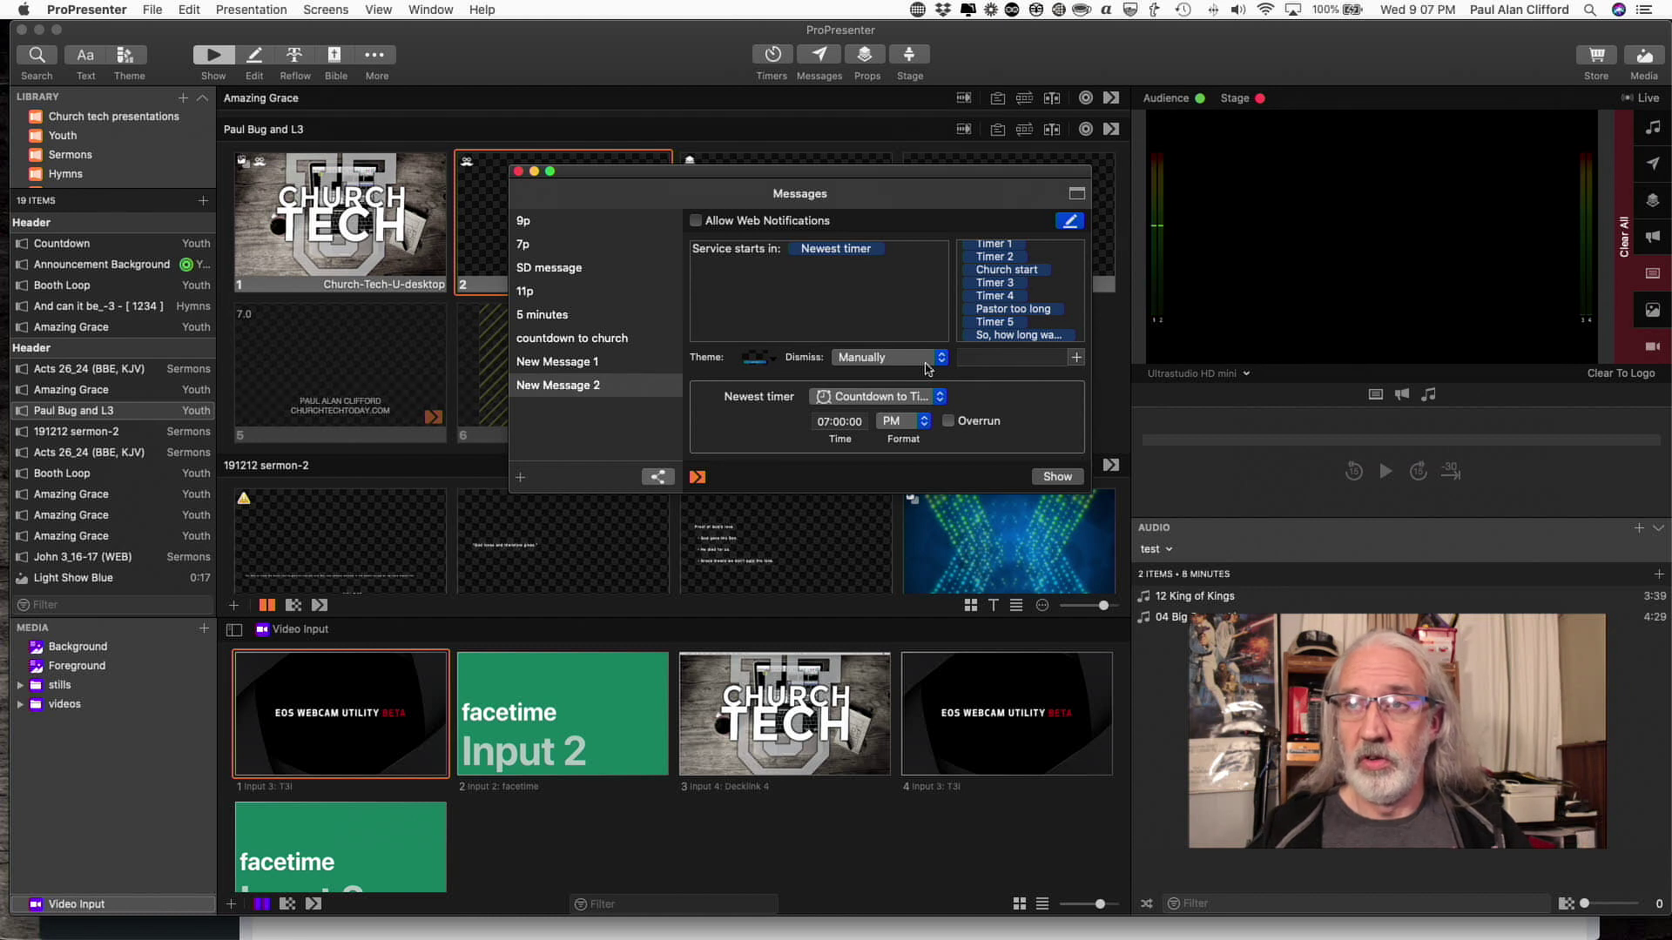
{"action": "left_click", "coordinate": [934, 364]}
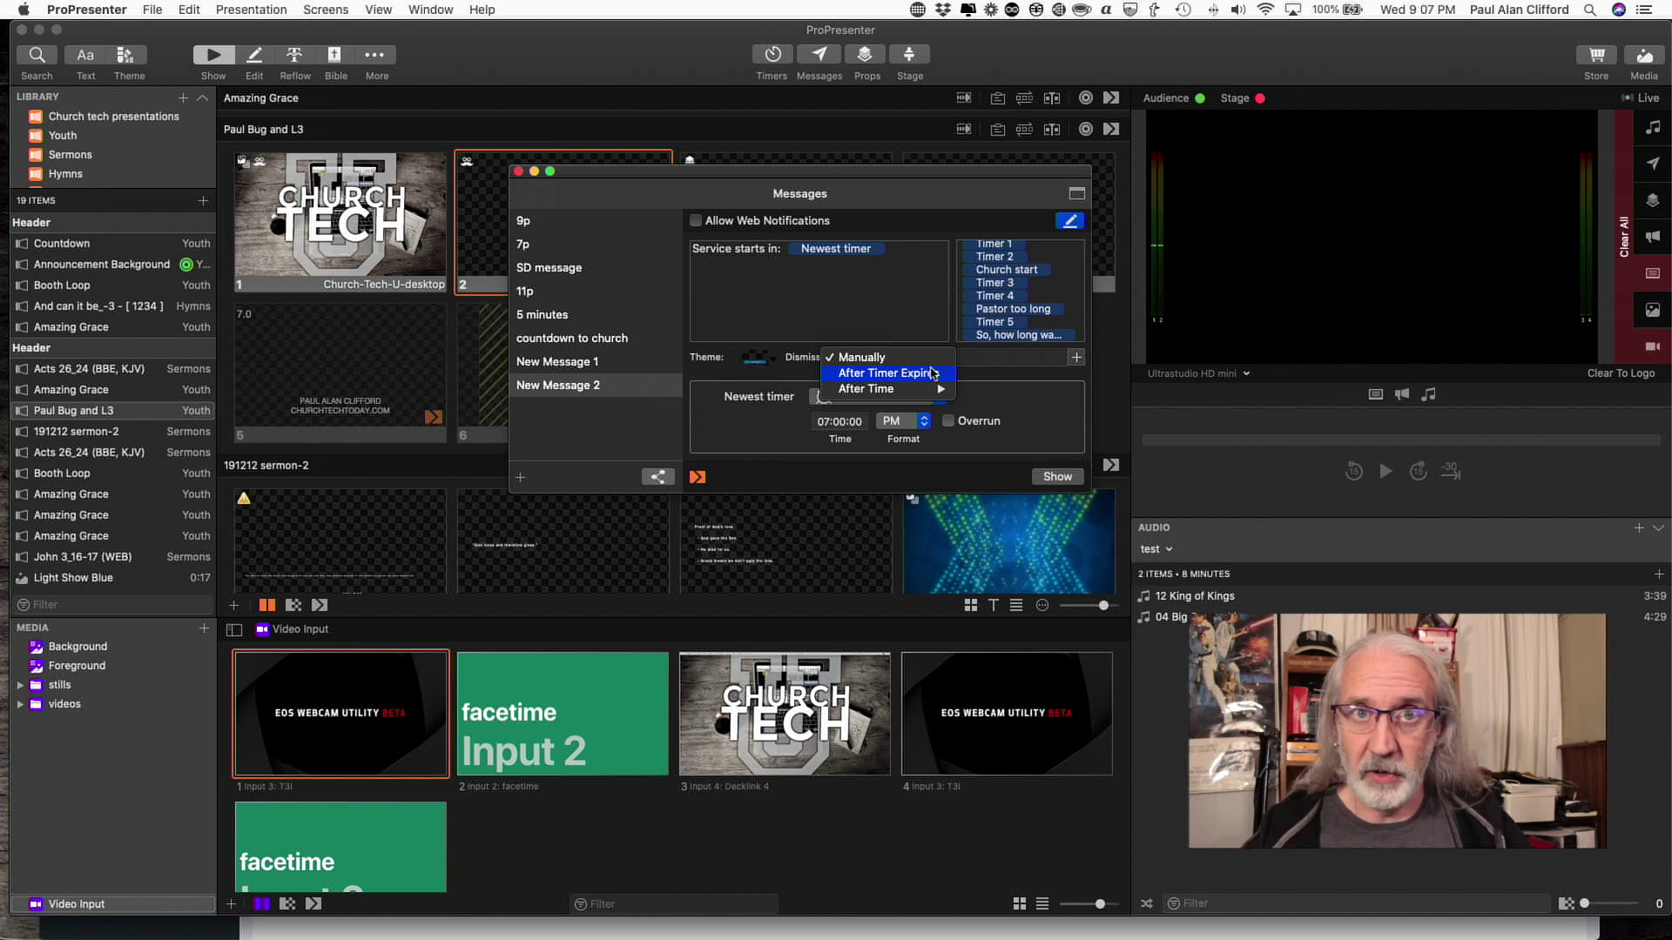
Set New Message 2's Dismiss option to Manually.
{"action": "mouse_move", "coordinate": [910, 391]}
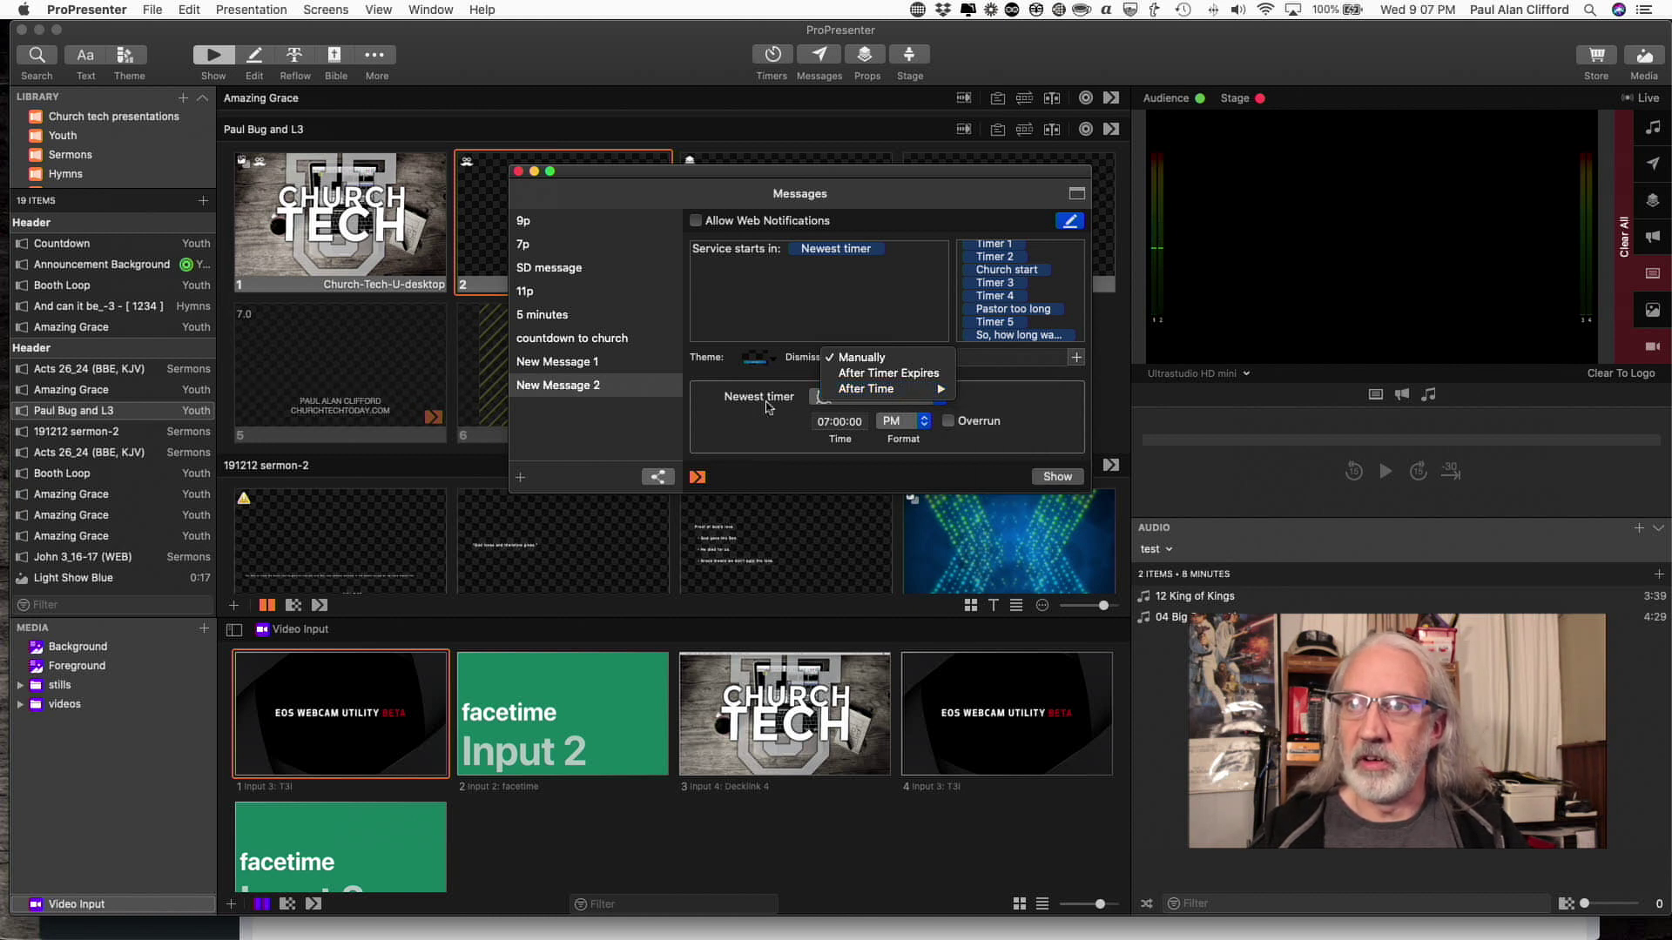
{"action": "left_click", "coordinate": [749, 435]}
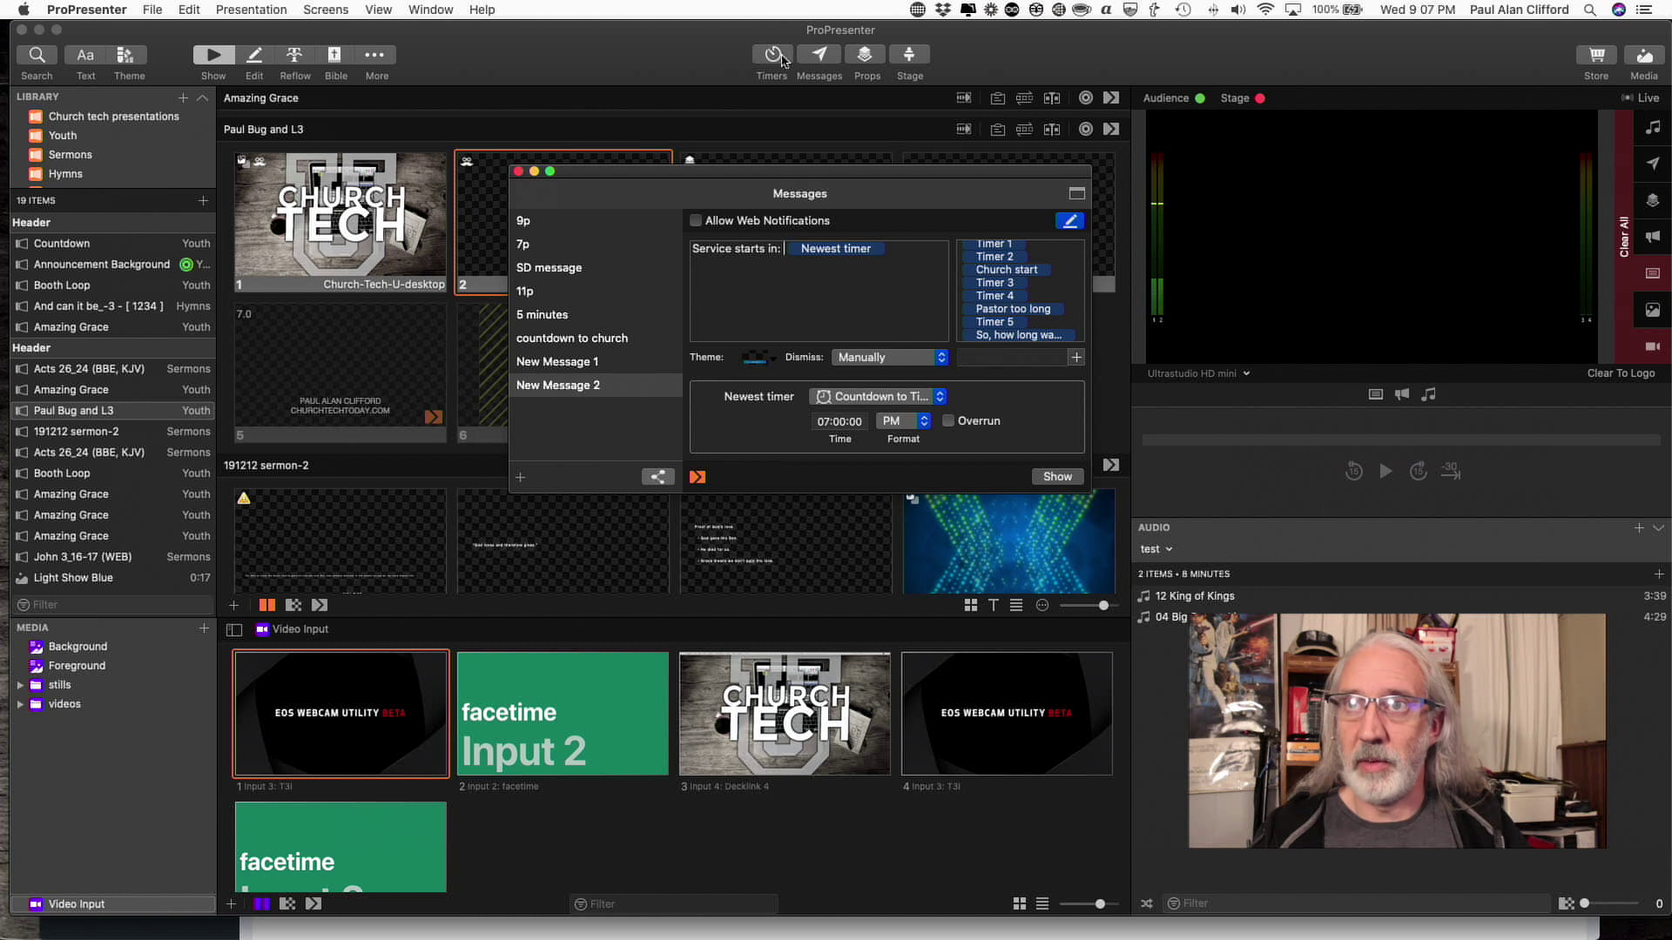
Keep Countdown to Time and change the message's target time to 07:02:00 PM.
{"action": "left_click", "coordinate": [941, 398]}
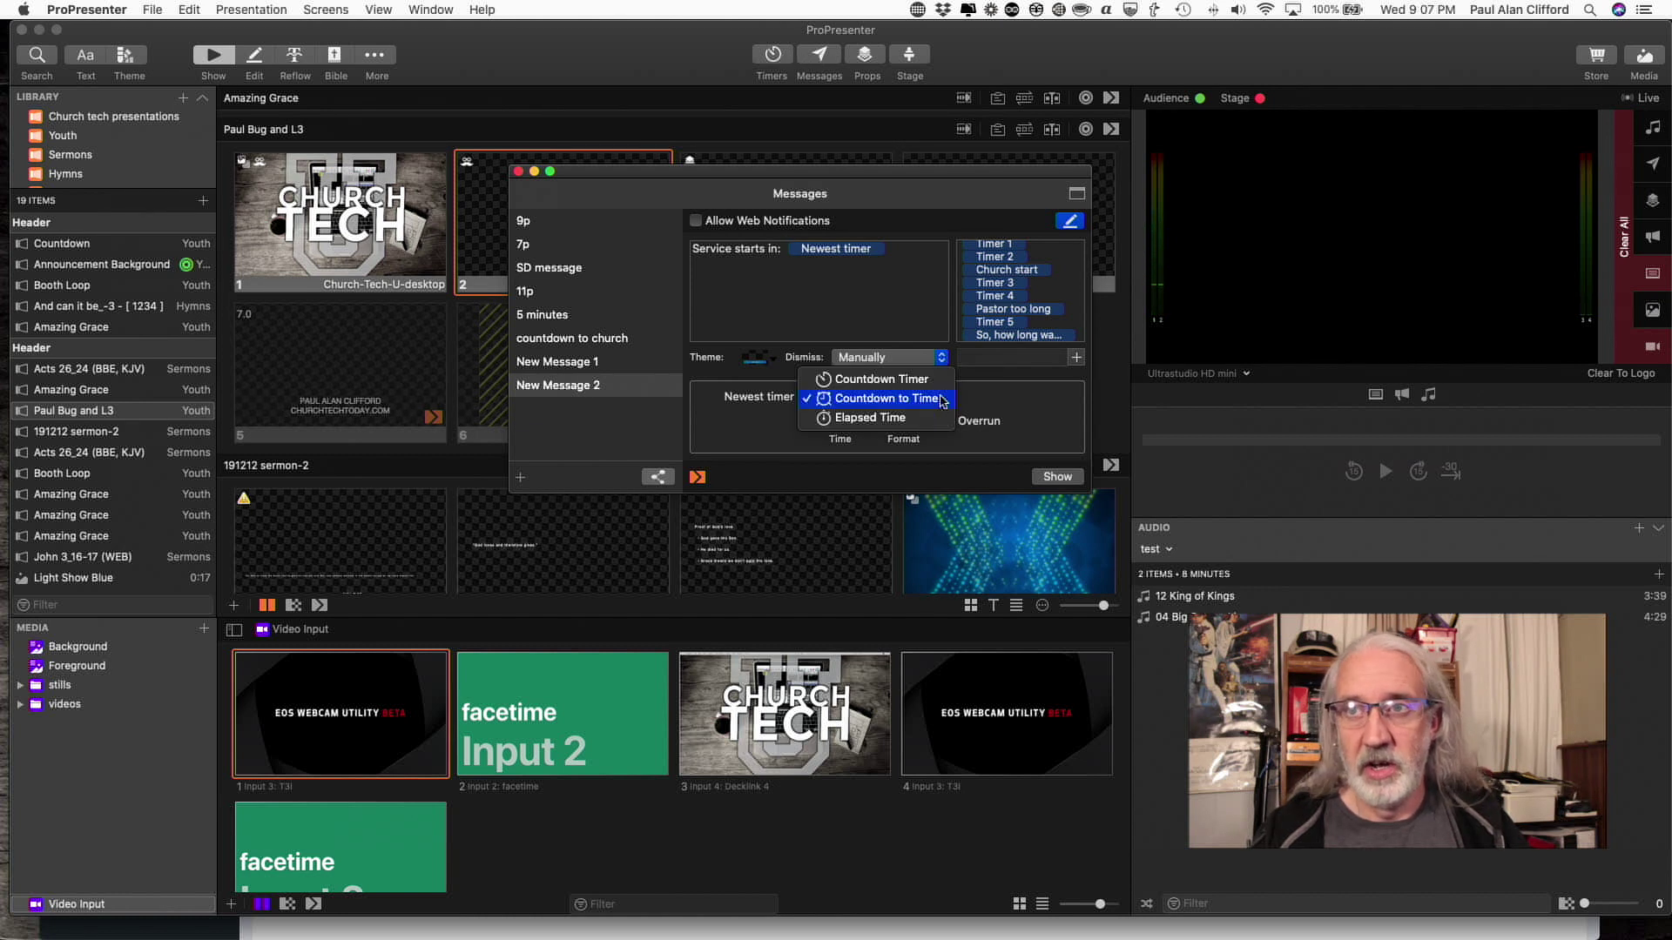
{"action": "left_click", "coordinate": [942, 399]}
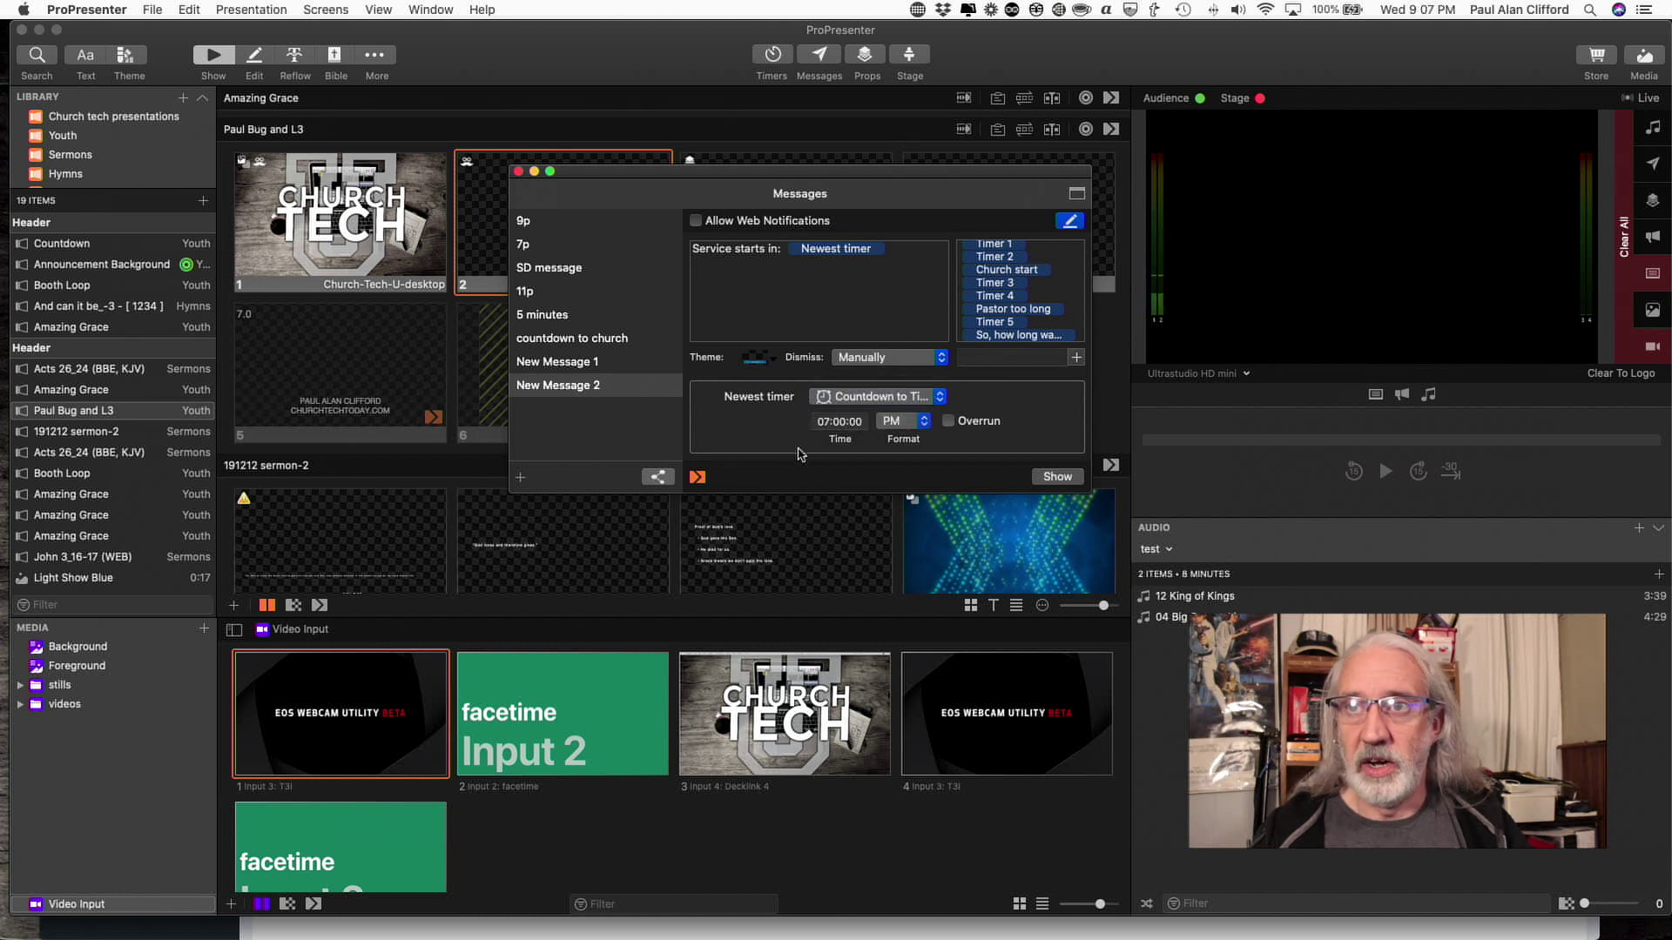
{"action": "left_click", "coordinate": [839, 423]}
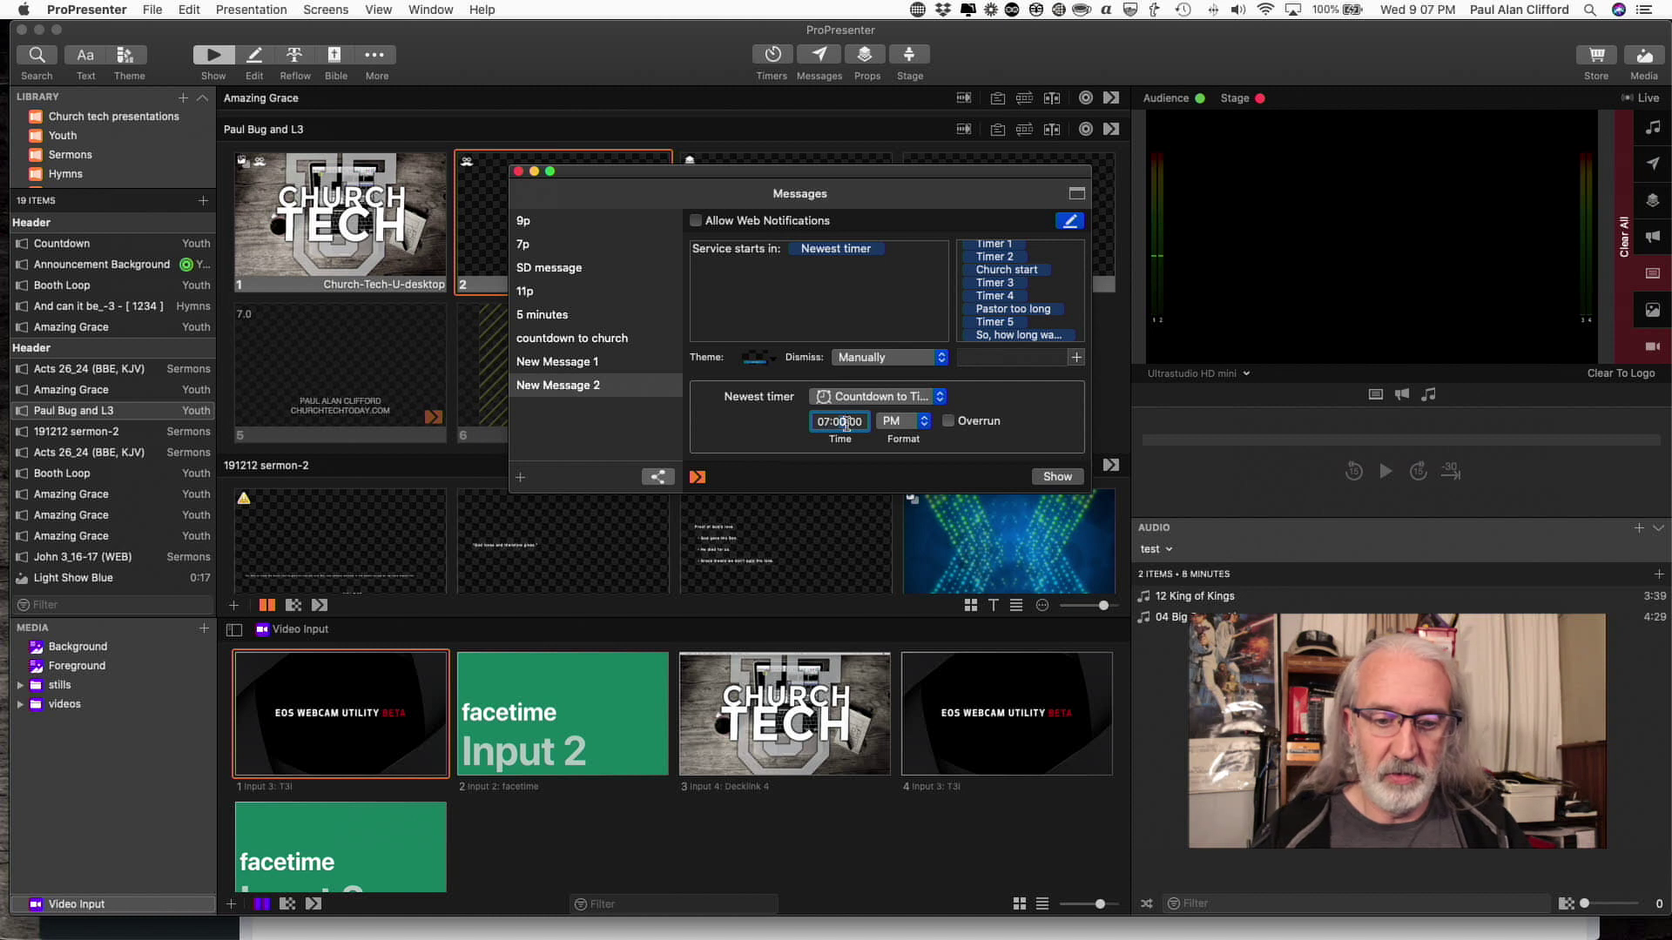
{"action": "type", "text": "2"}
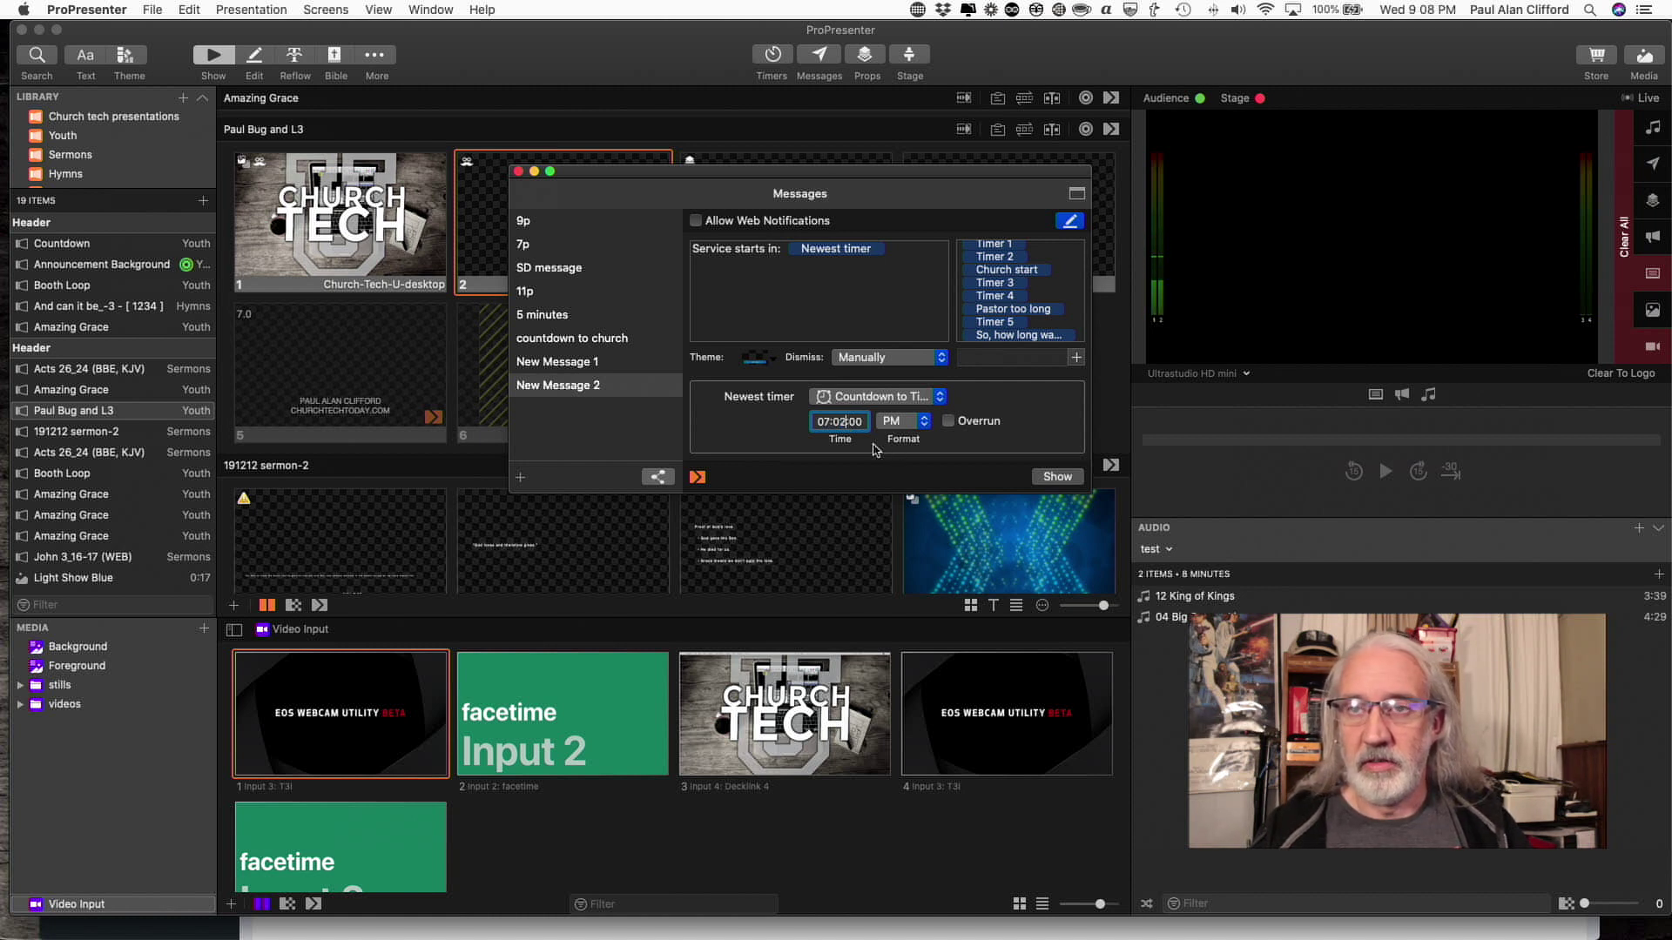
Show the countdown message live, clear it, and close the Messages window.
{"action": "left_click", "coordinate": [1057, 477]}
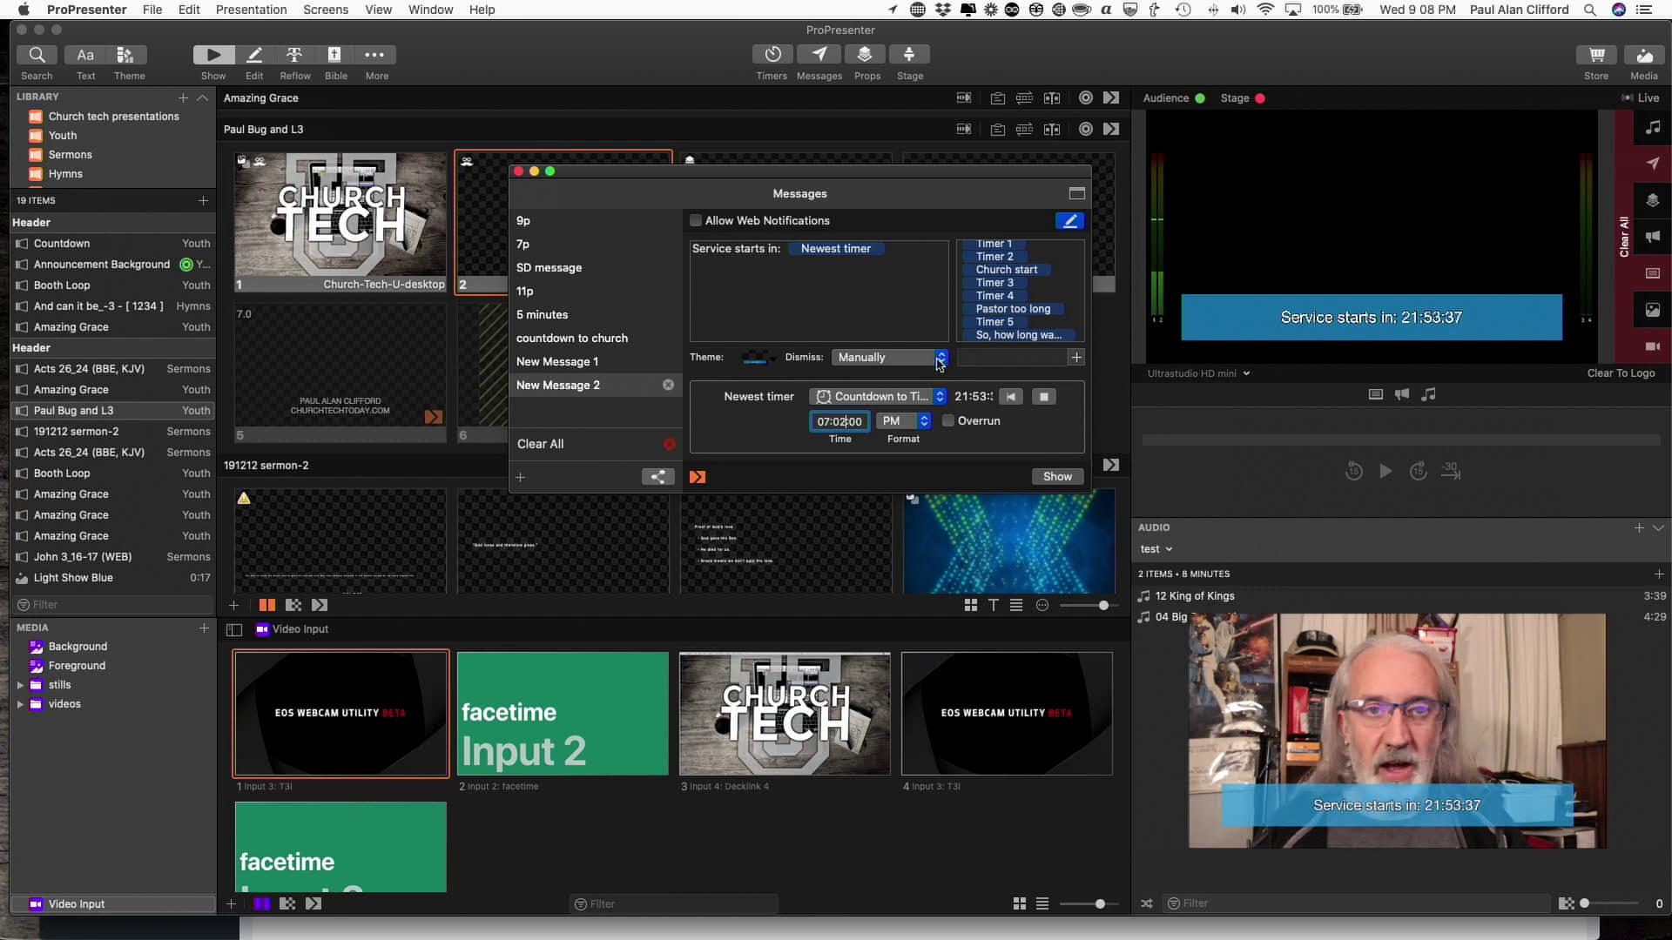
{"action": "left_click", "coordinate": [669, 445]}
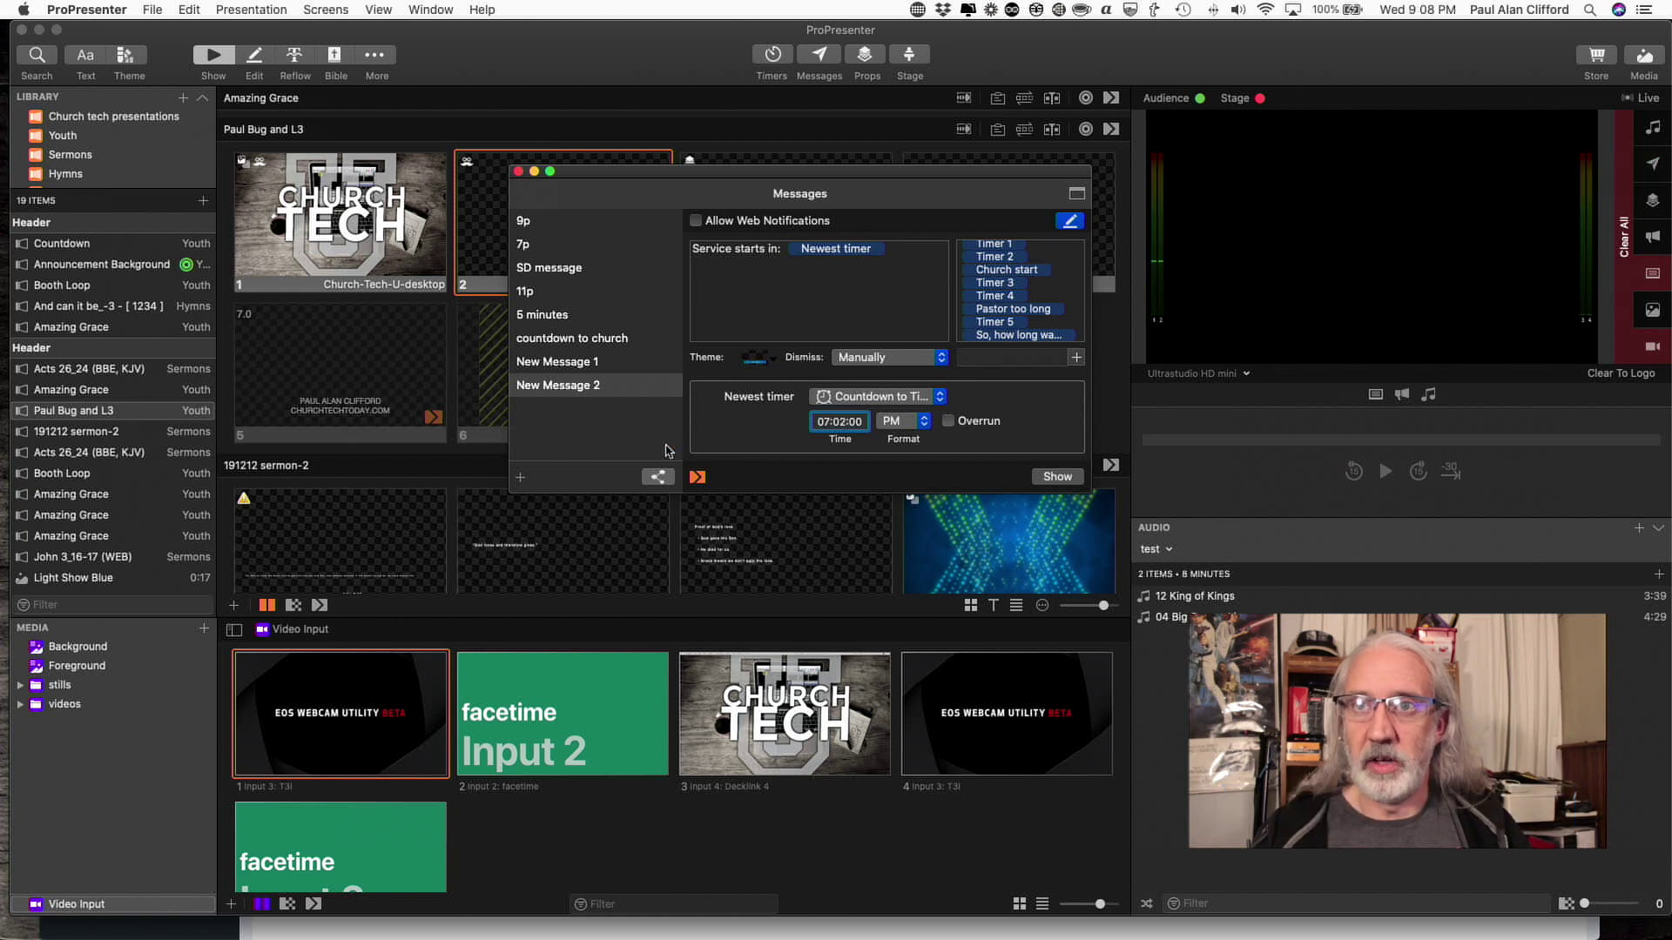
{"action": "left_click", "coordinate": [518, 172]}
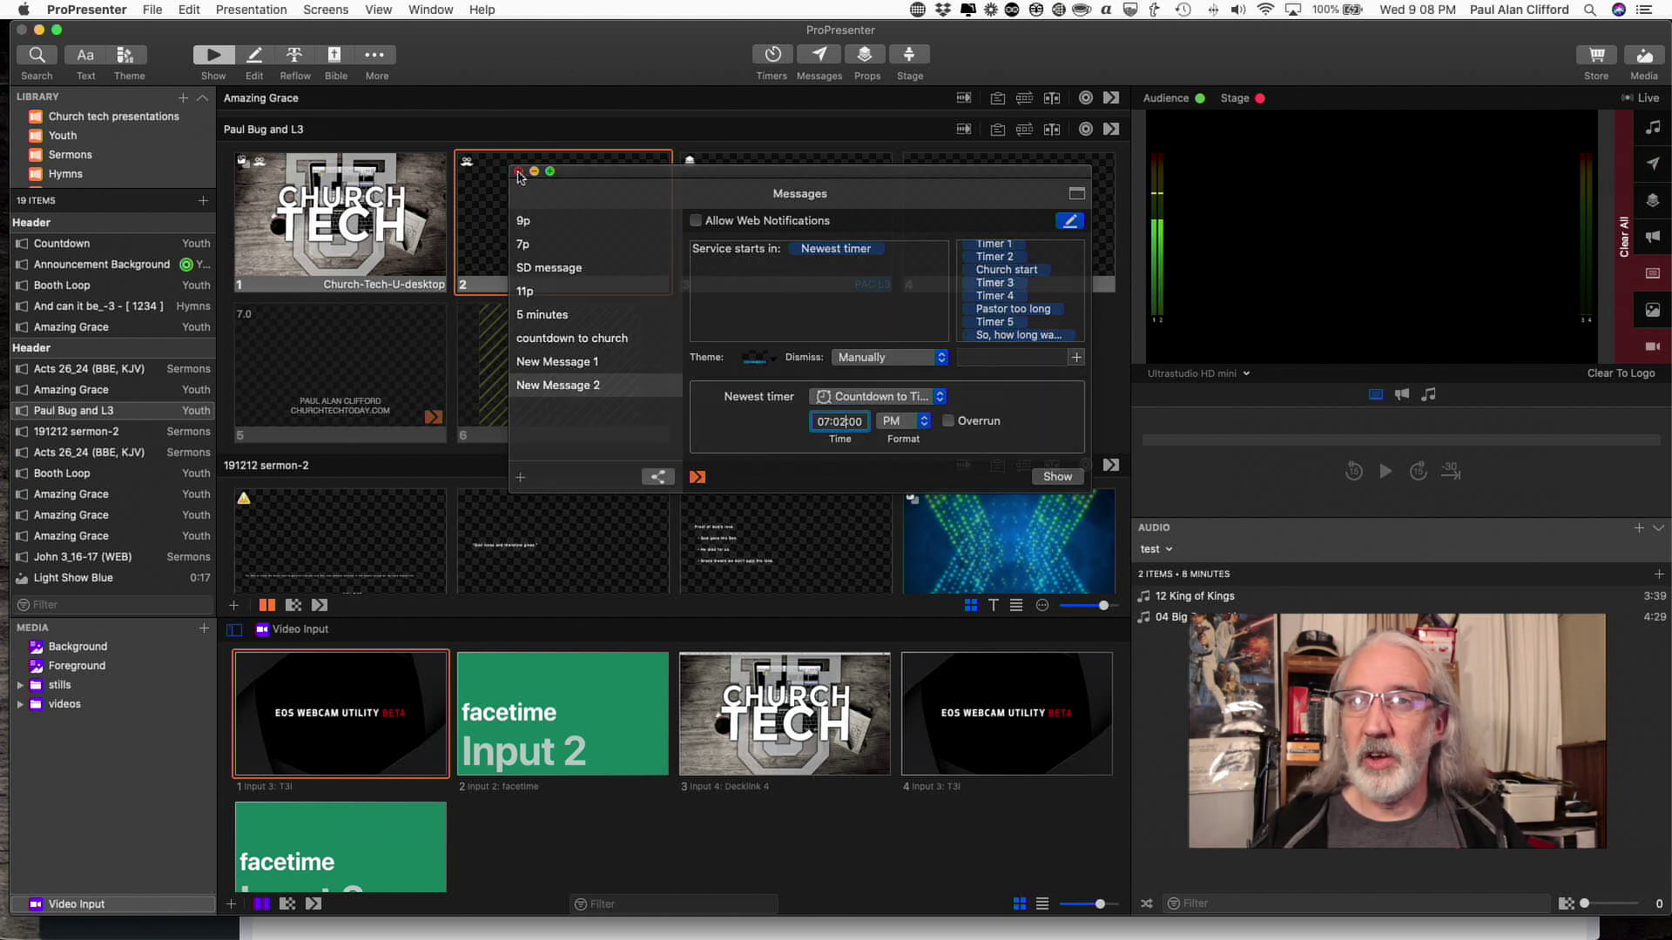
Bring up the Action Palette for slide 2 of 191212 sermon-2.
{"action": "right_click", "coordinate": [568, 502]}
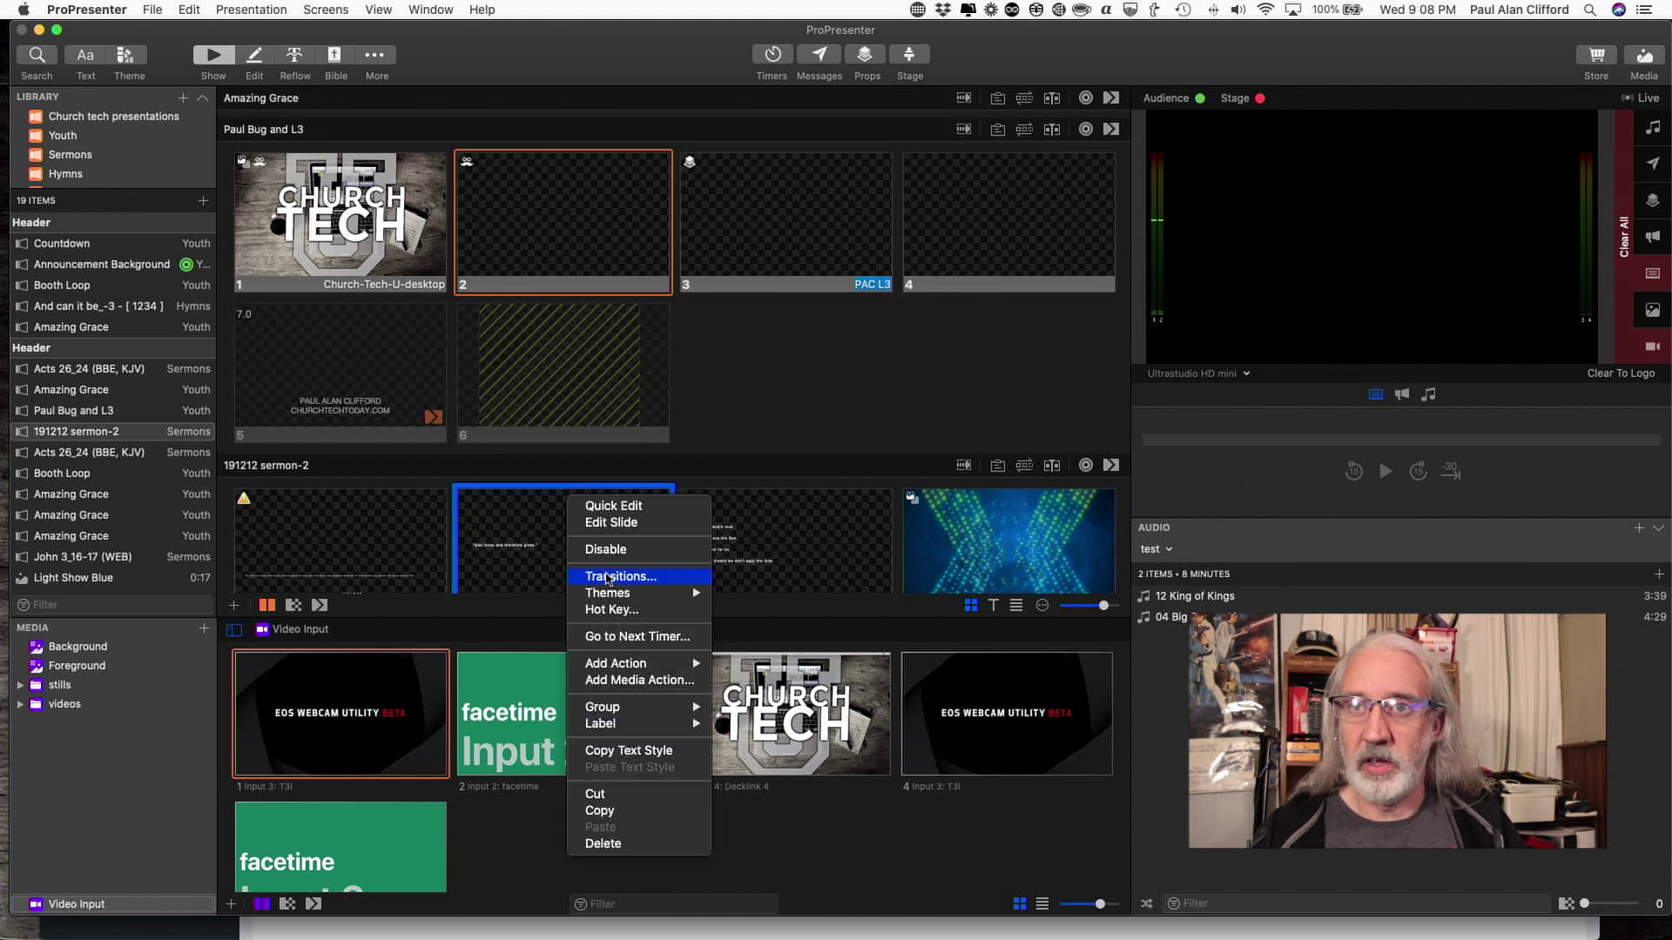
{"action": "mouse_move", "coordinate": [614, 596]}
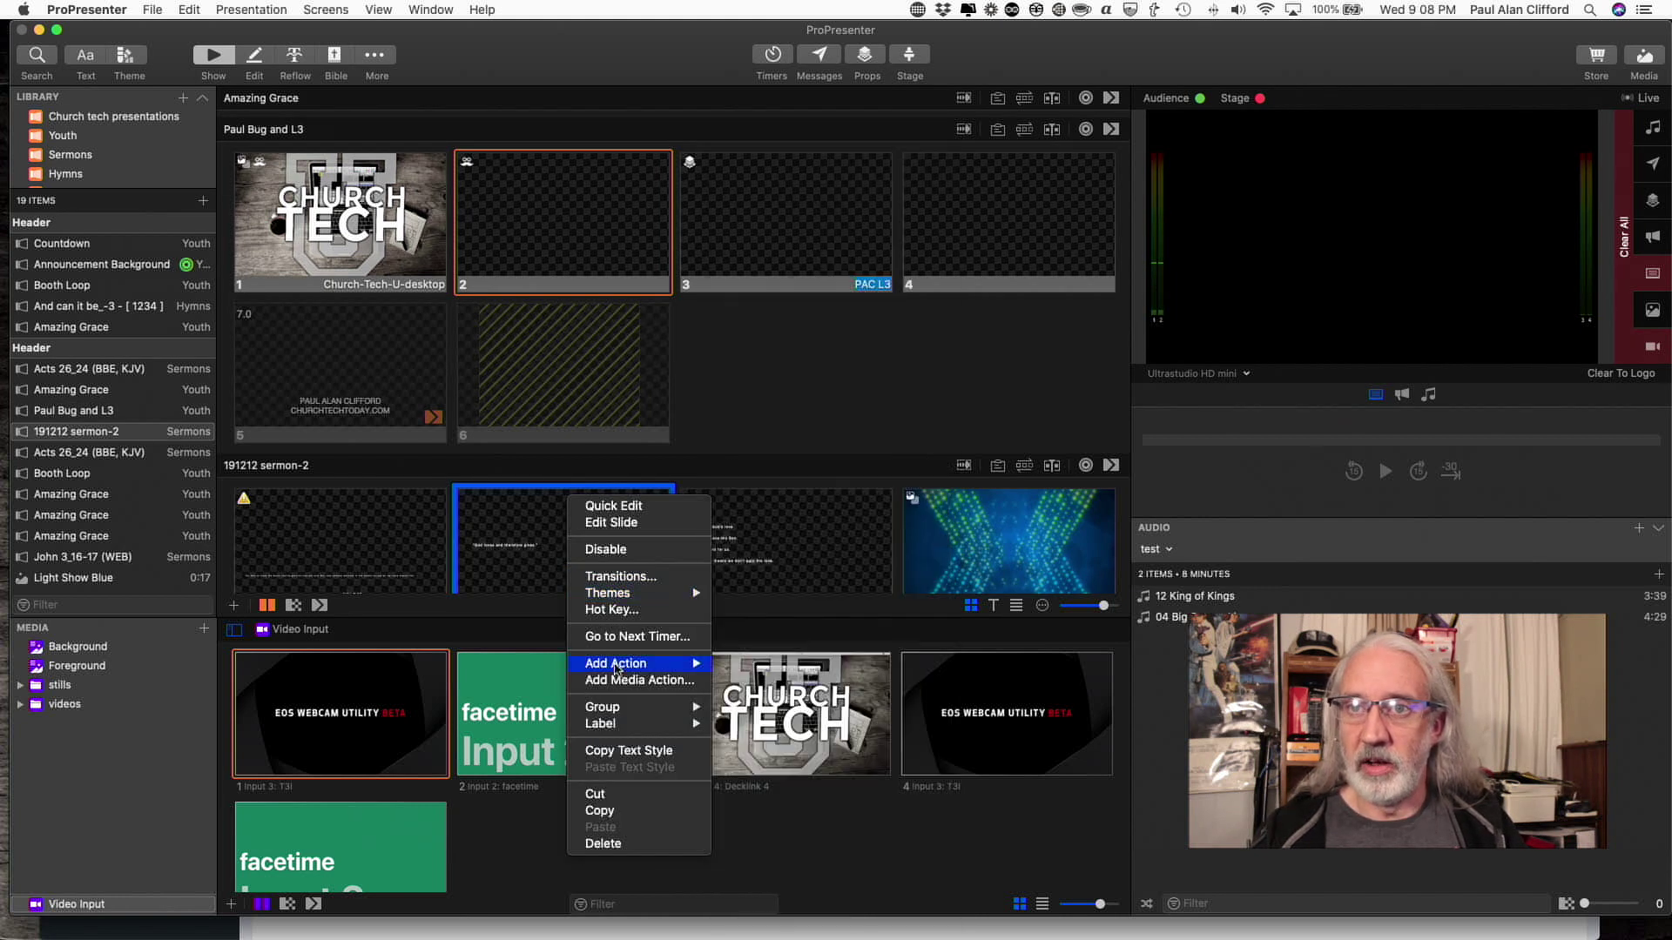
{"action": "mouse_move", "coordinate": [616, 669]}
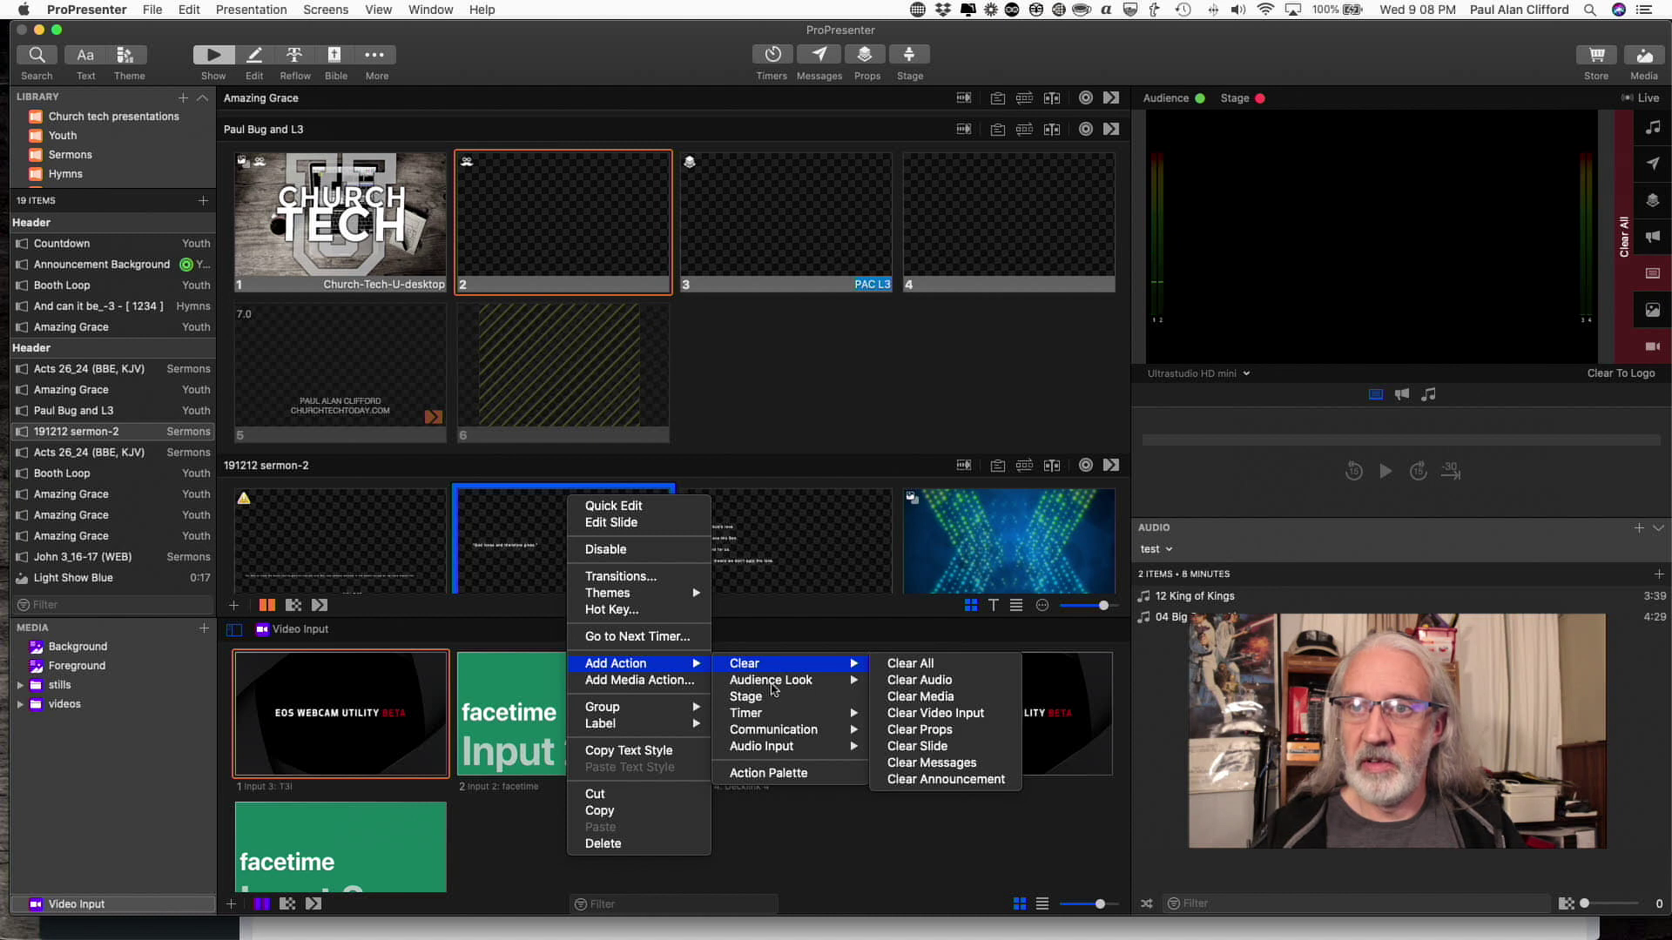
{"action": "mouse_move", "coordinate": [765, 717]}
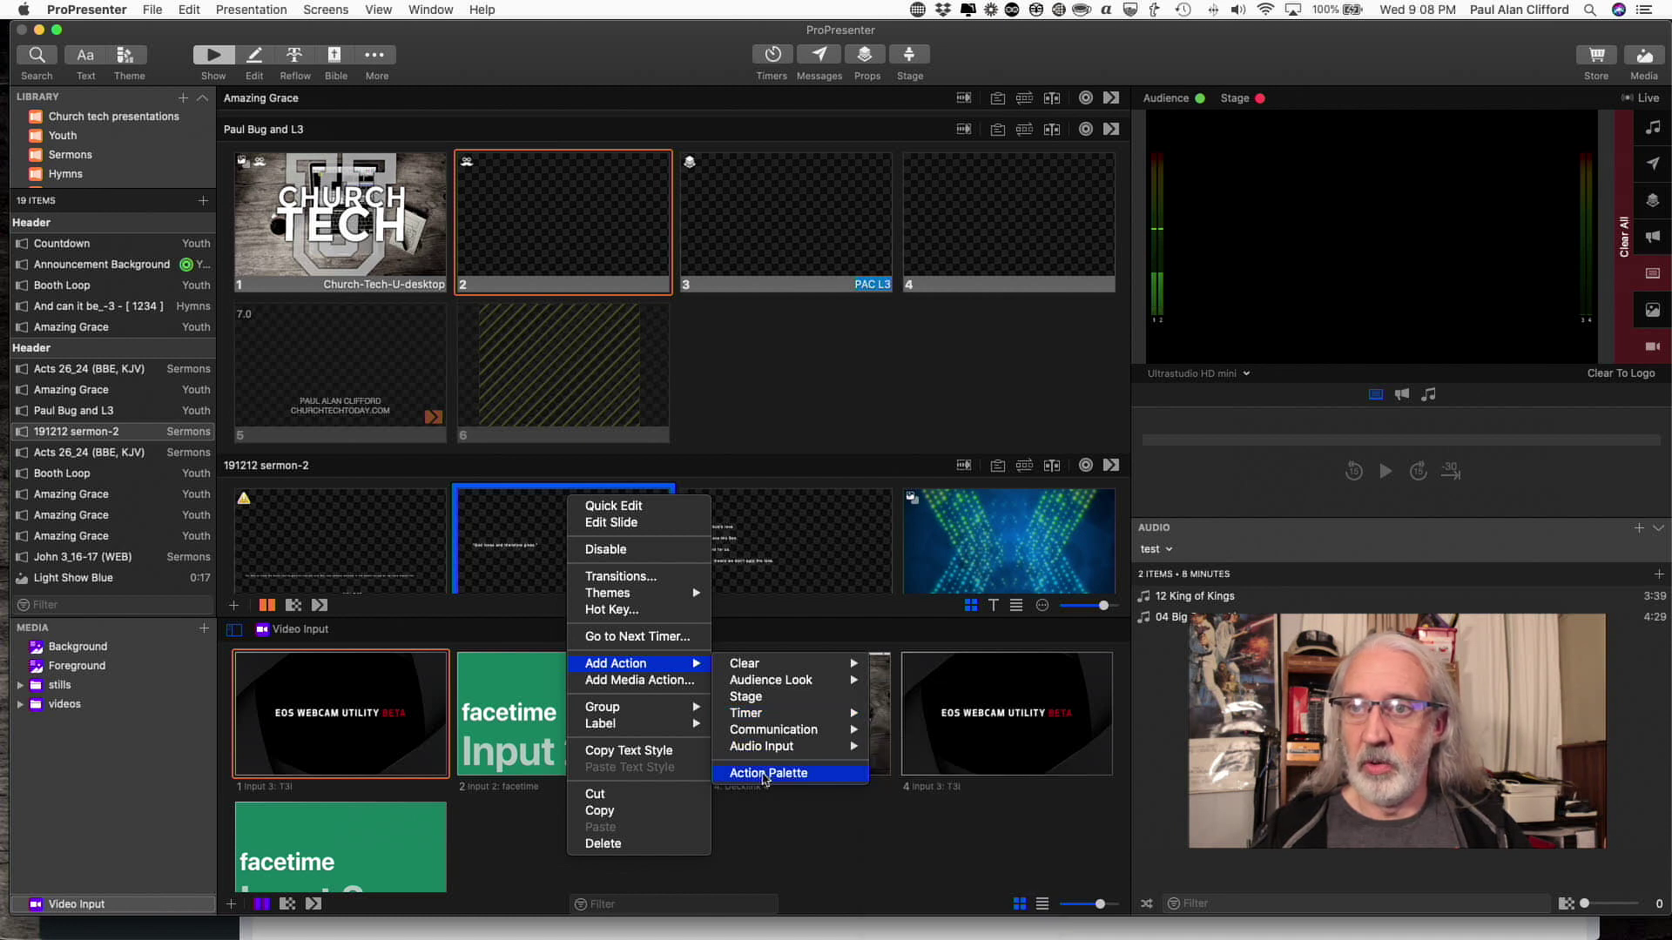
{"action": "left_click", "coordinate": [766, 775]}
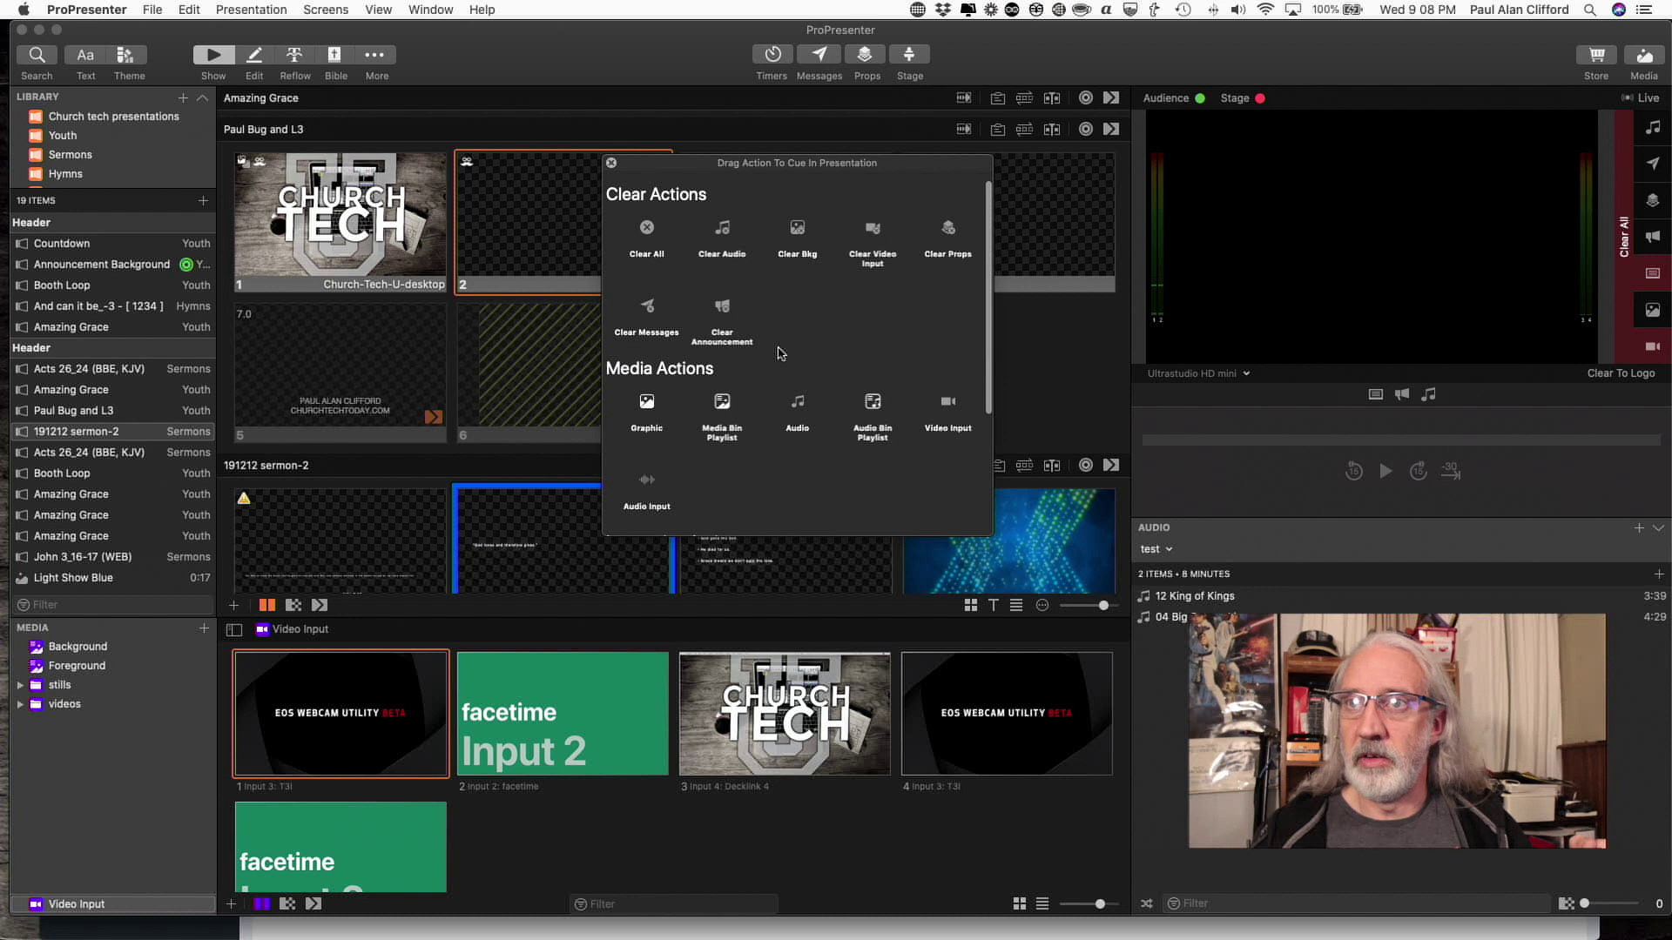
{"action": "scroll", "coordinate": [781, 353], "scroll_direction": "down", "scroll_amount": 5}
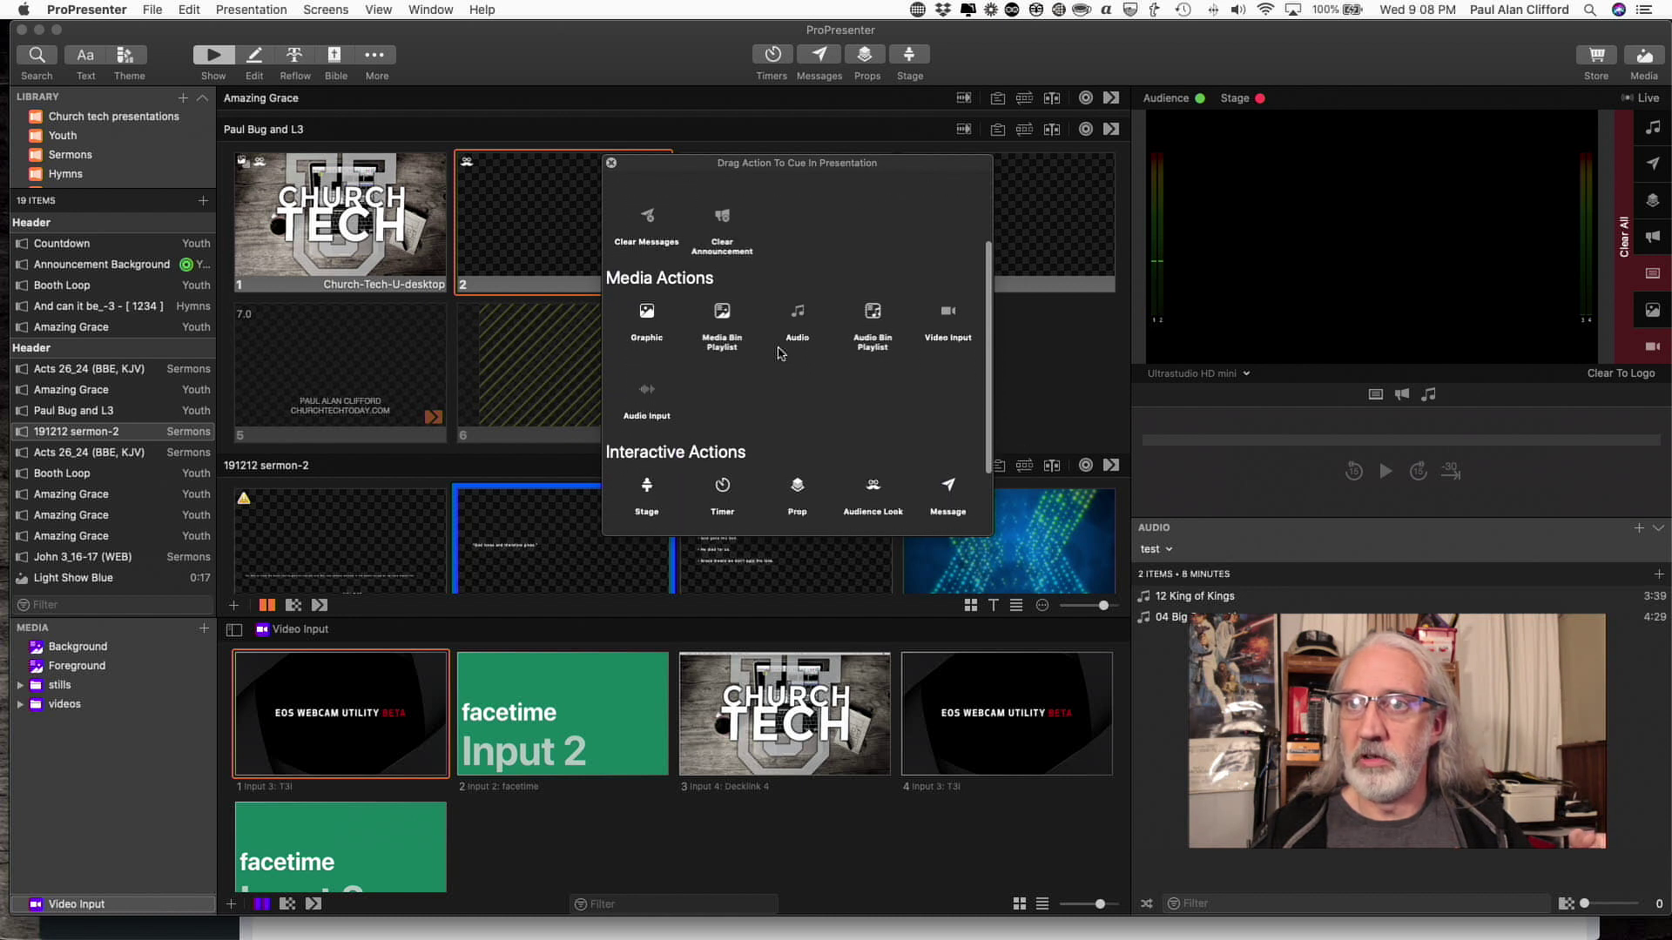
{"action": "scroll", "coordinate": [782, 352], "scroll_direction": "down", "scroll_amount": 5}
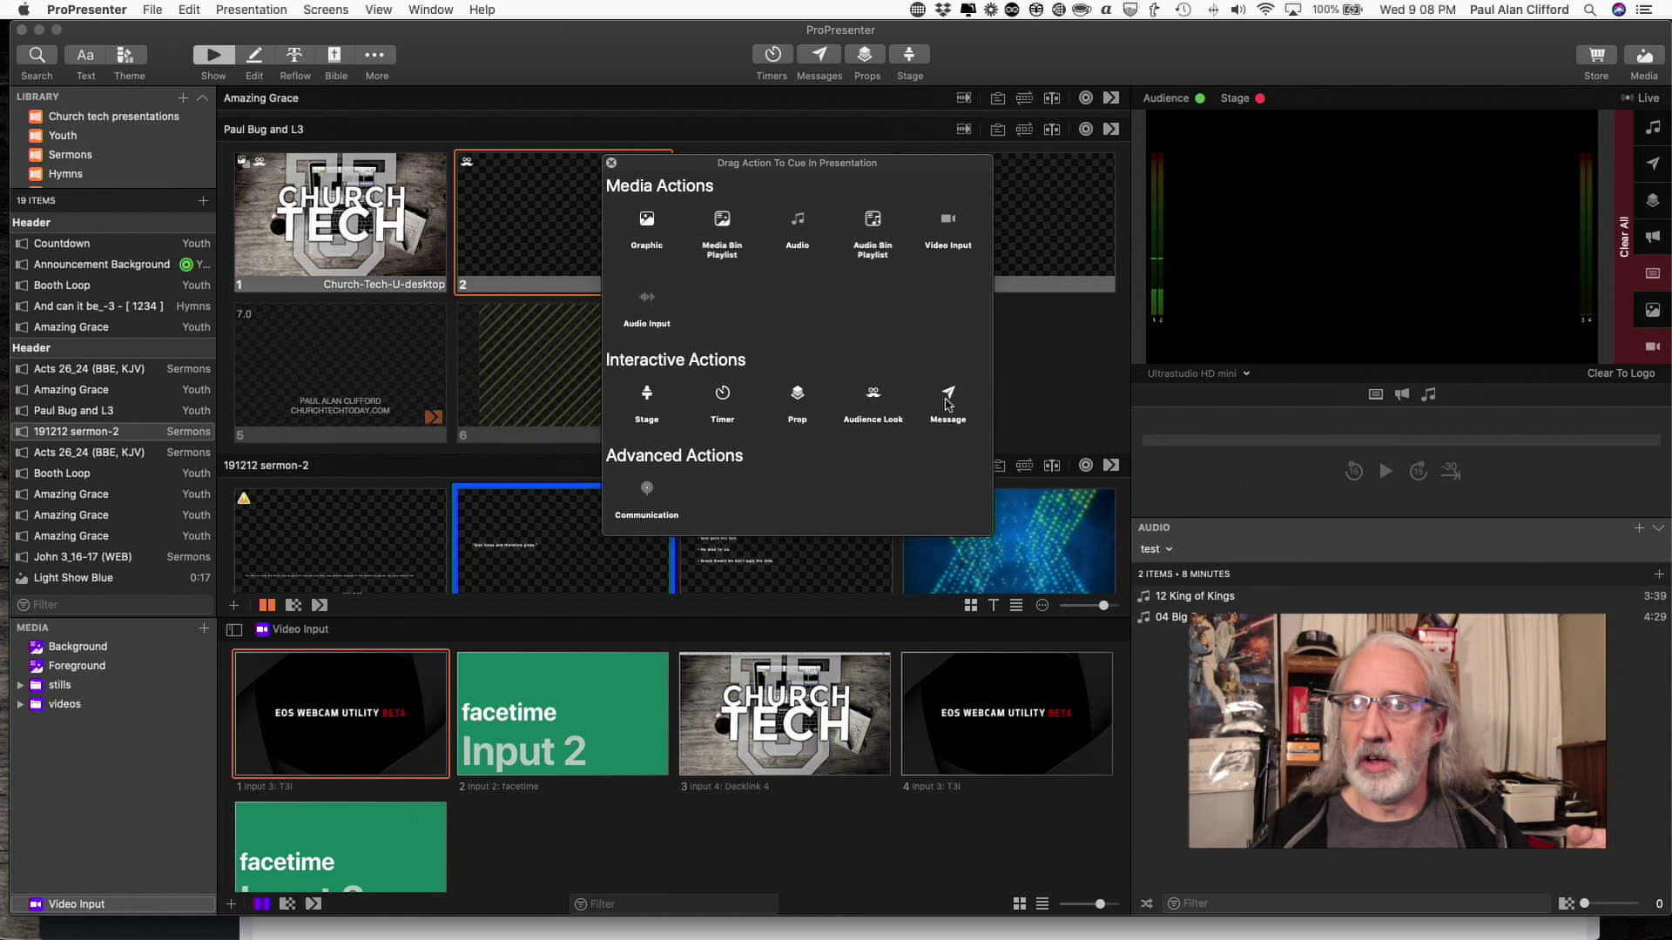
Add a Message action to slide 2 that triggers New Message 2.
{"action": "left_click_drag", "start_coordinate": [947, 403], "coordinate": [557, 548]}
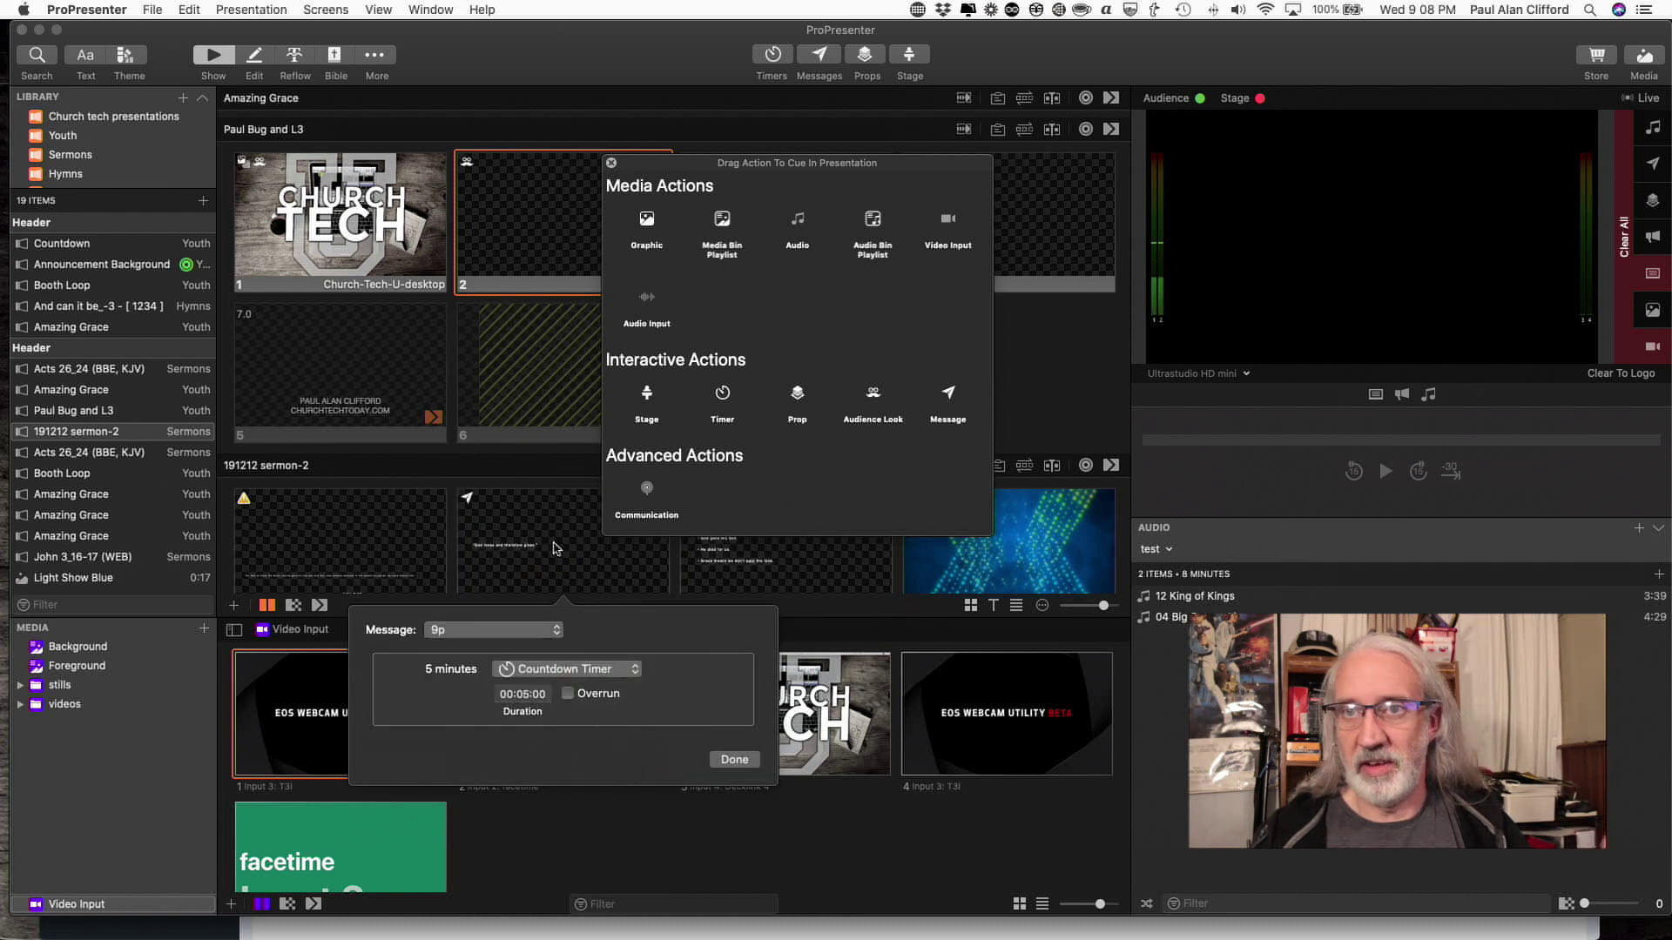
{"action": "left_click", "coordinate": [558, 634]}
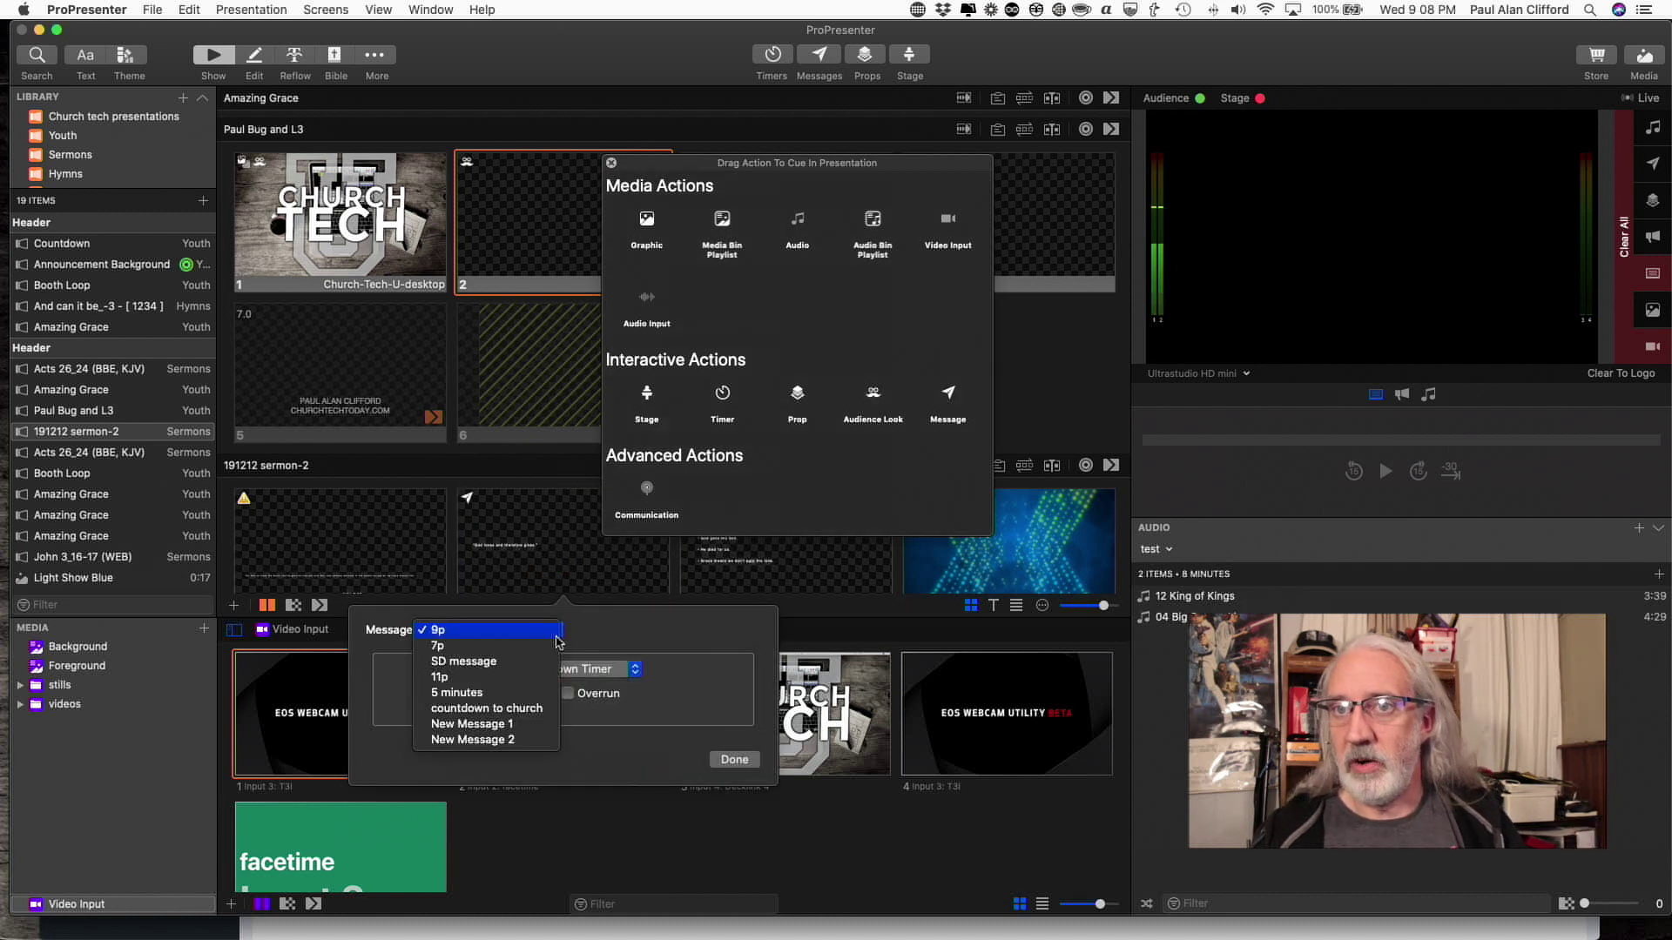
{"action": "left_click", "coordinate": [504, 741]}
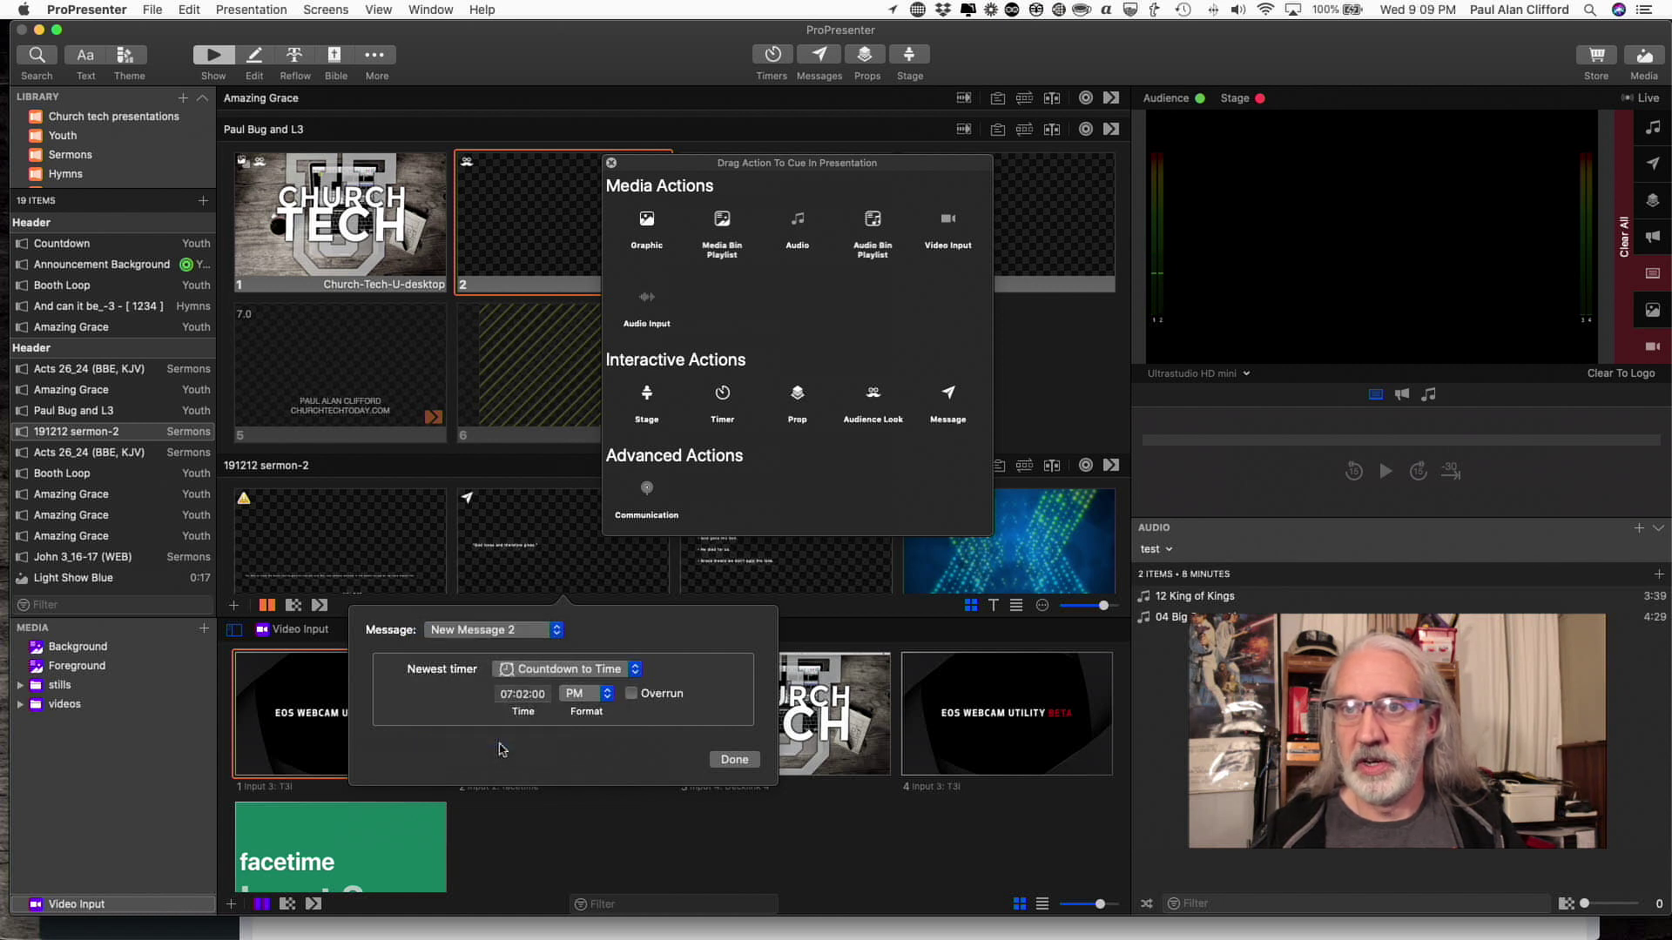
{"action": "left_click", "coordinate": [748, 762]}
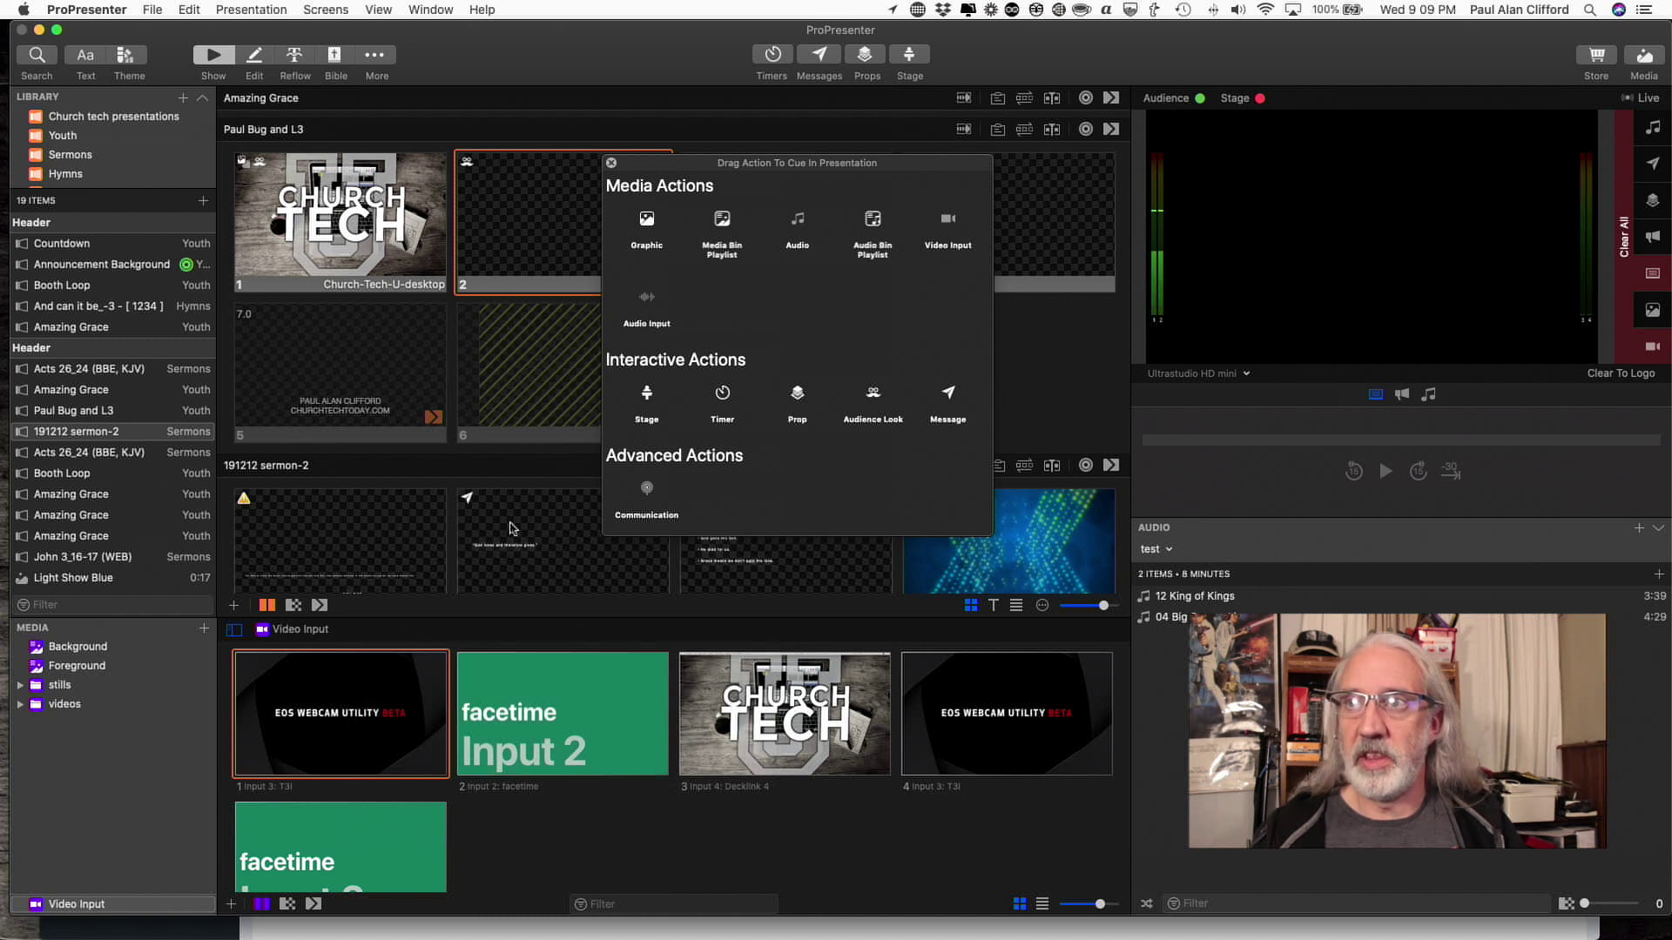
Put slide 2 live and close the action palette.
{"action": "left_click", "coordinate": [510, 528]}
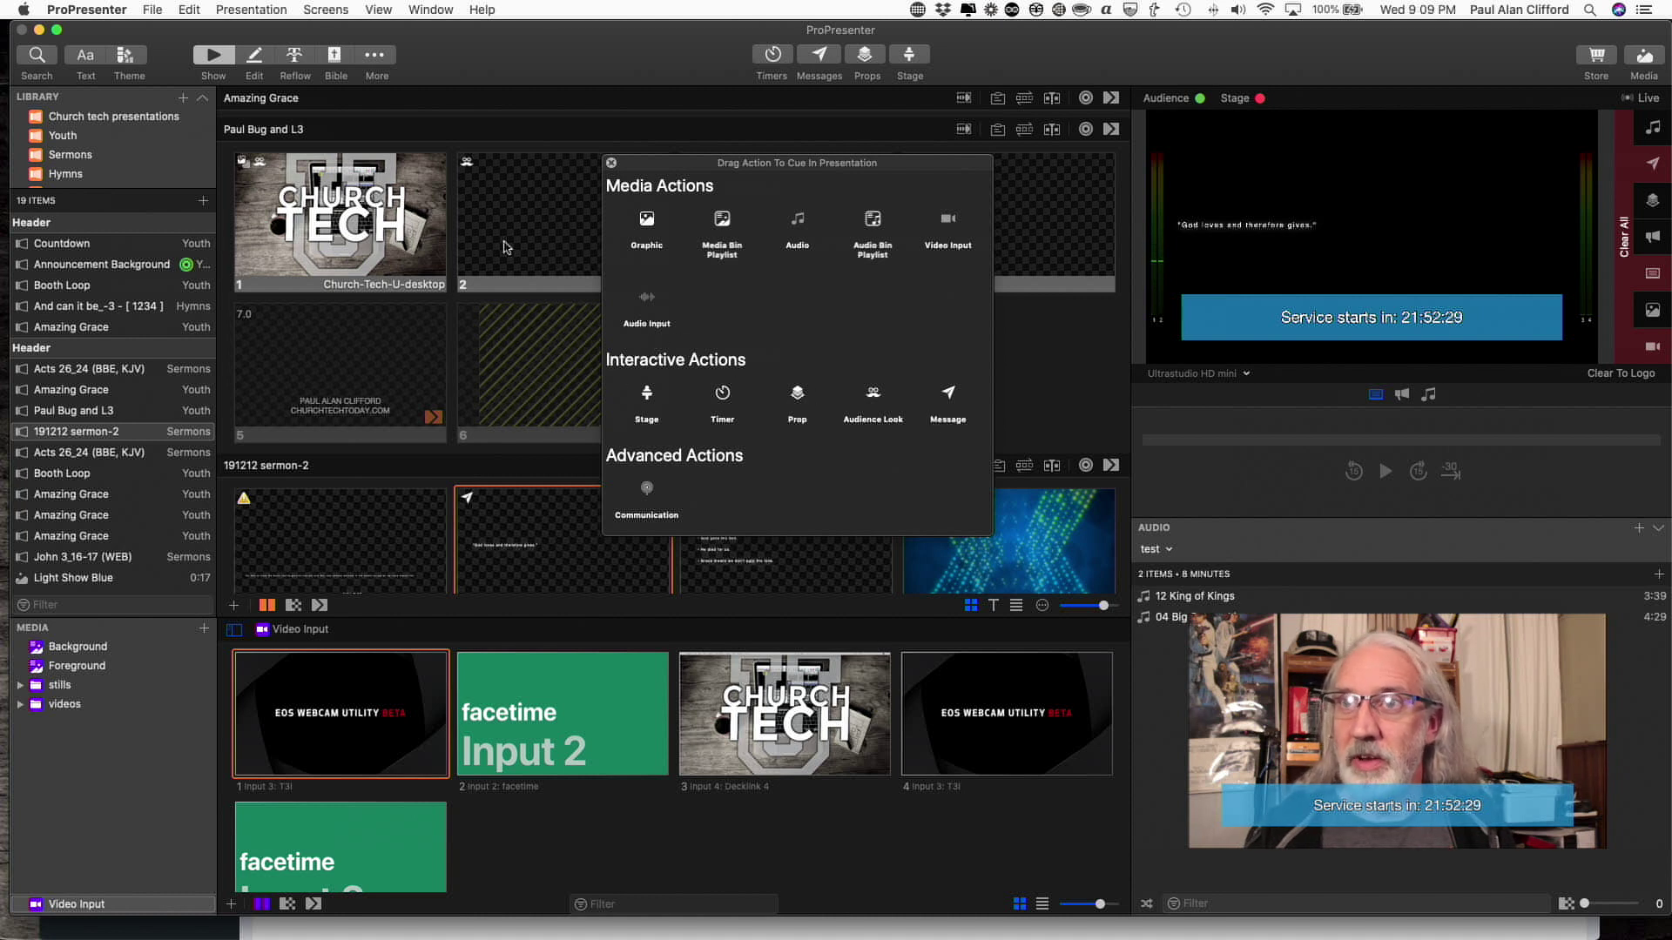
{"action": "left_click", "coordinate": [611, 164]}
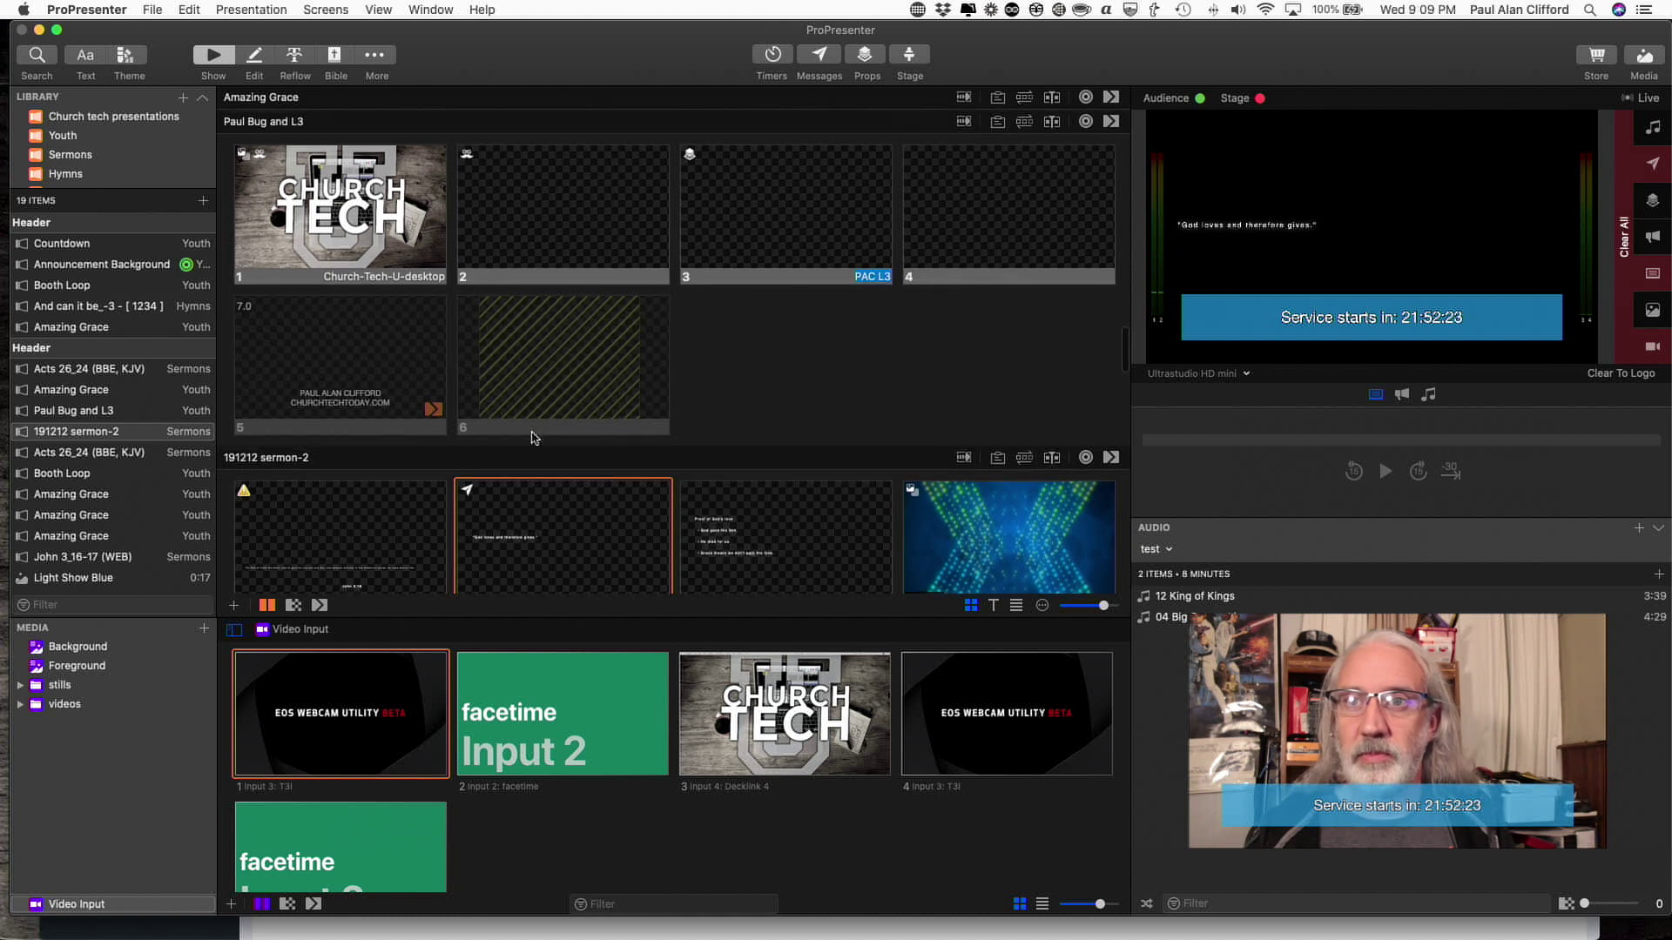
{"action": "scroll", "coordinate": [535, 437], "scroll_direction": "down", "scroll_amount": 2}
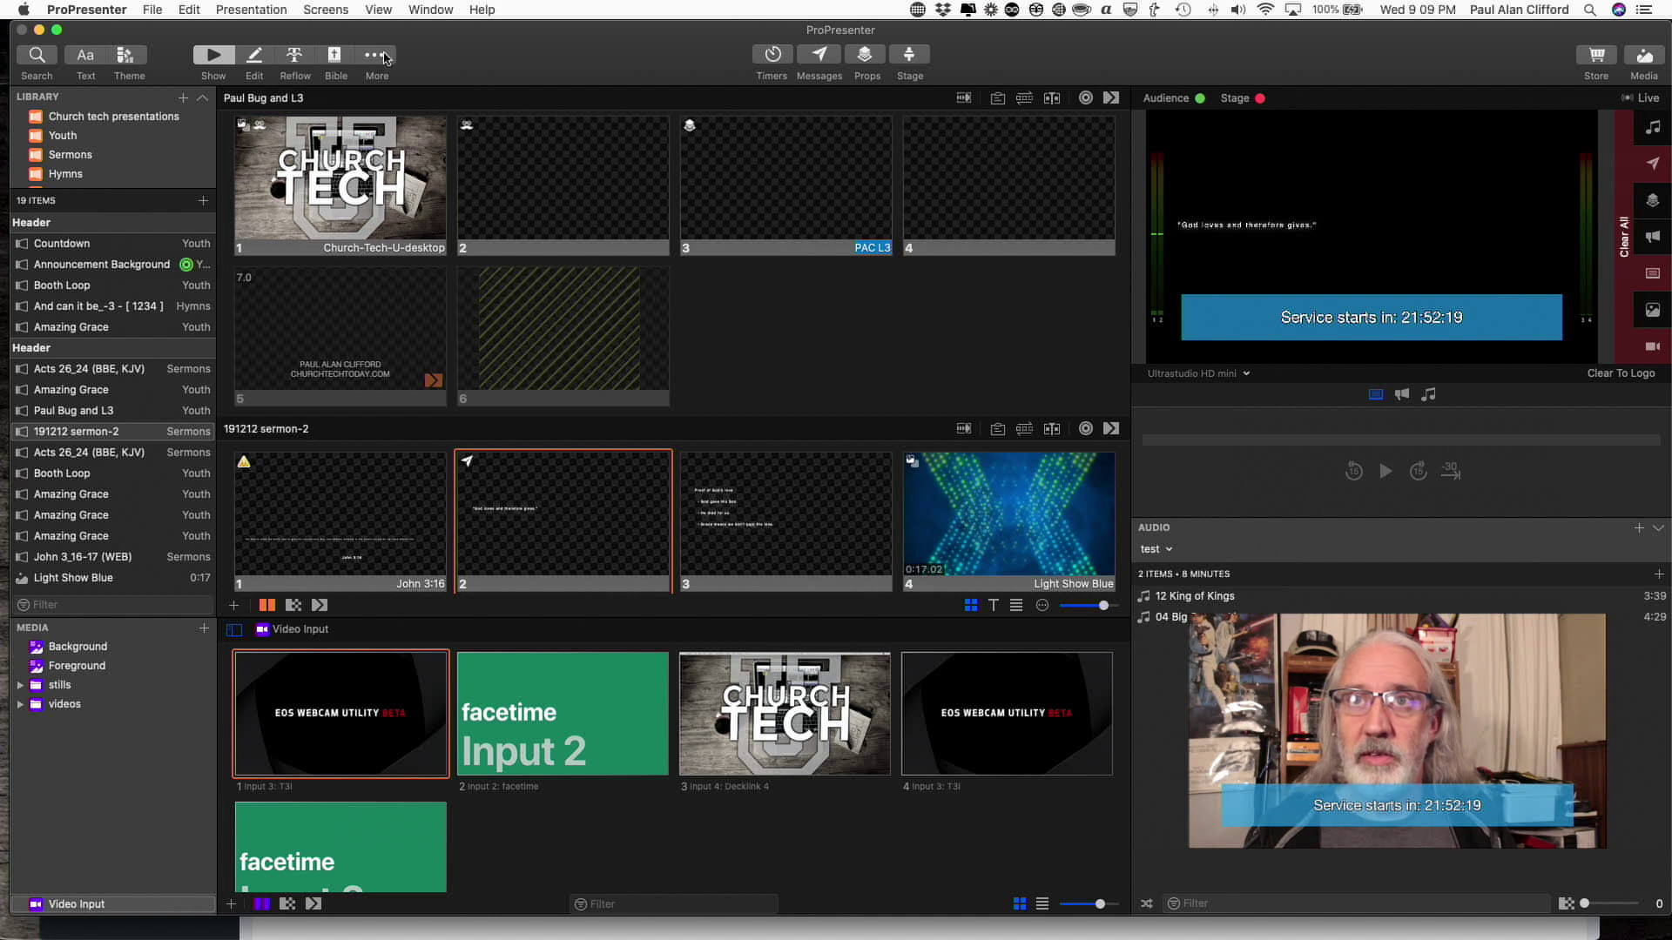
Open the Props Editor from More and select the Timer prop.
{"action": "left_click", "coordinate": [381, 59]}
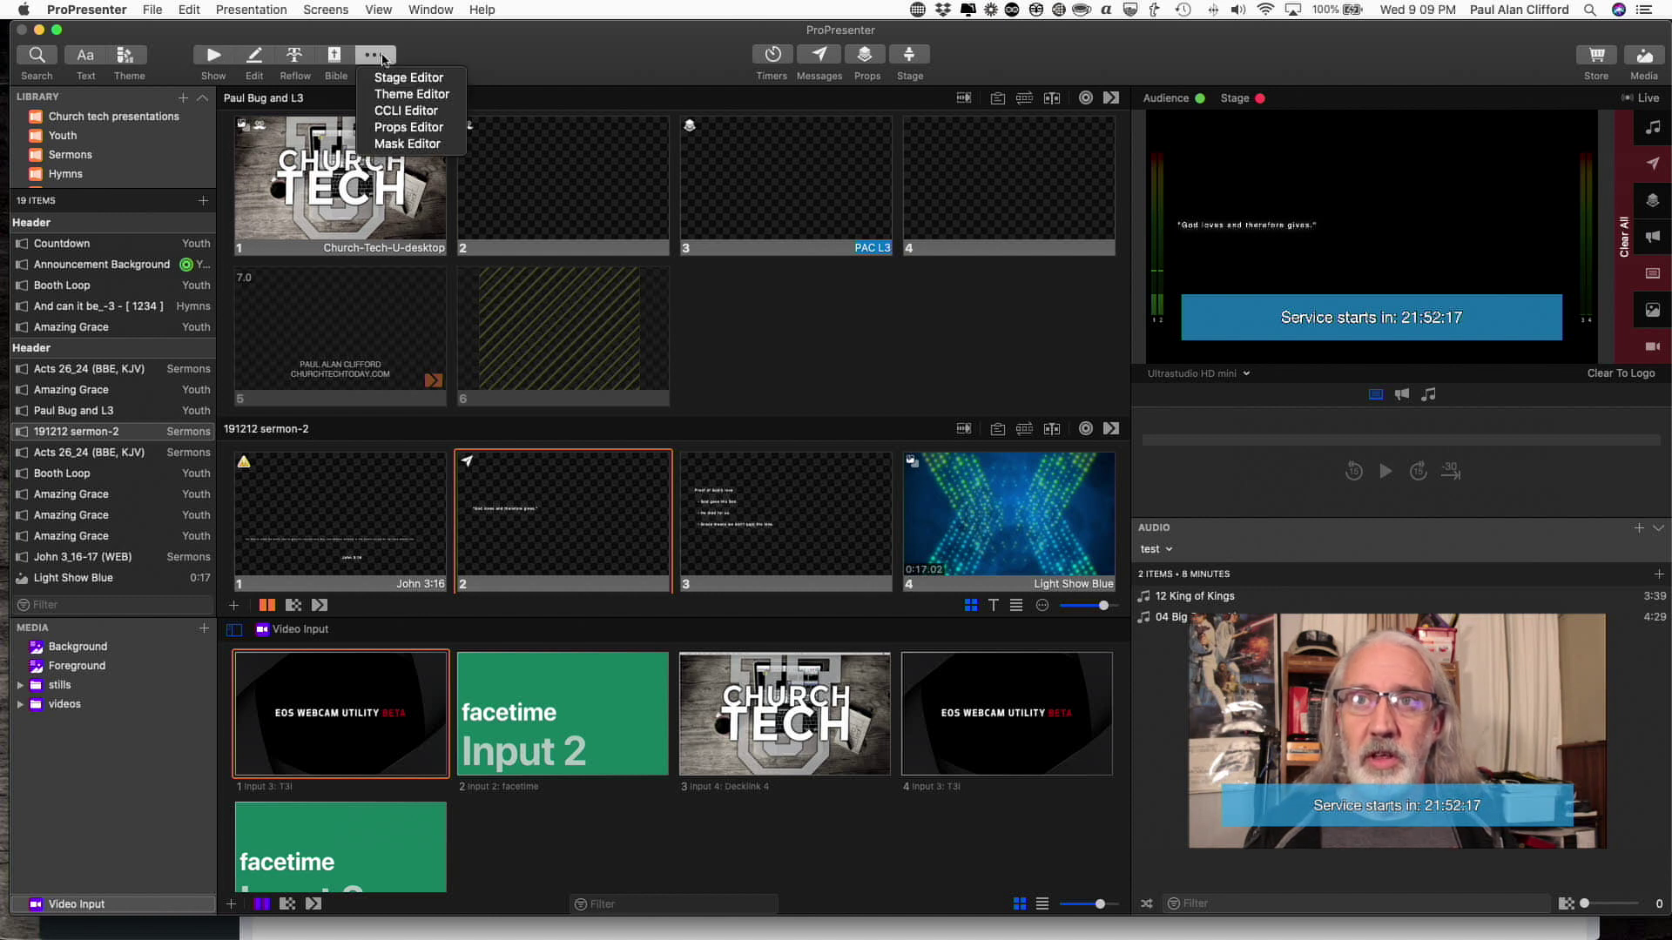
{"action": "left_click", "coordinate": [394, 129]}
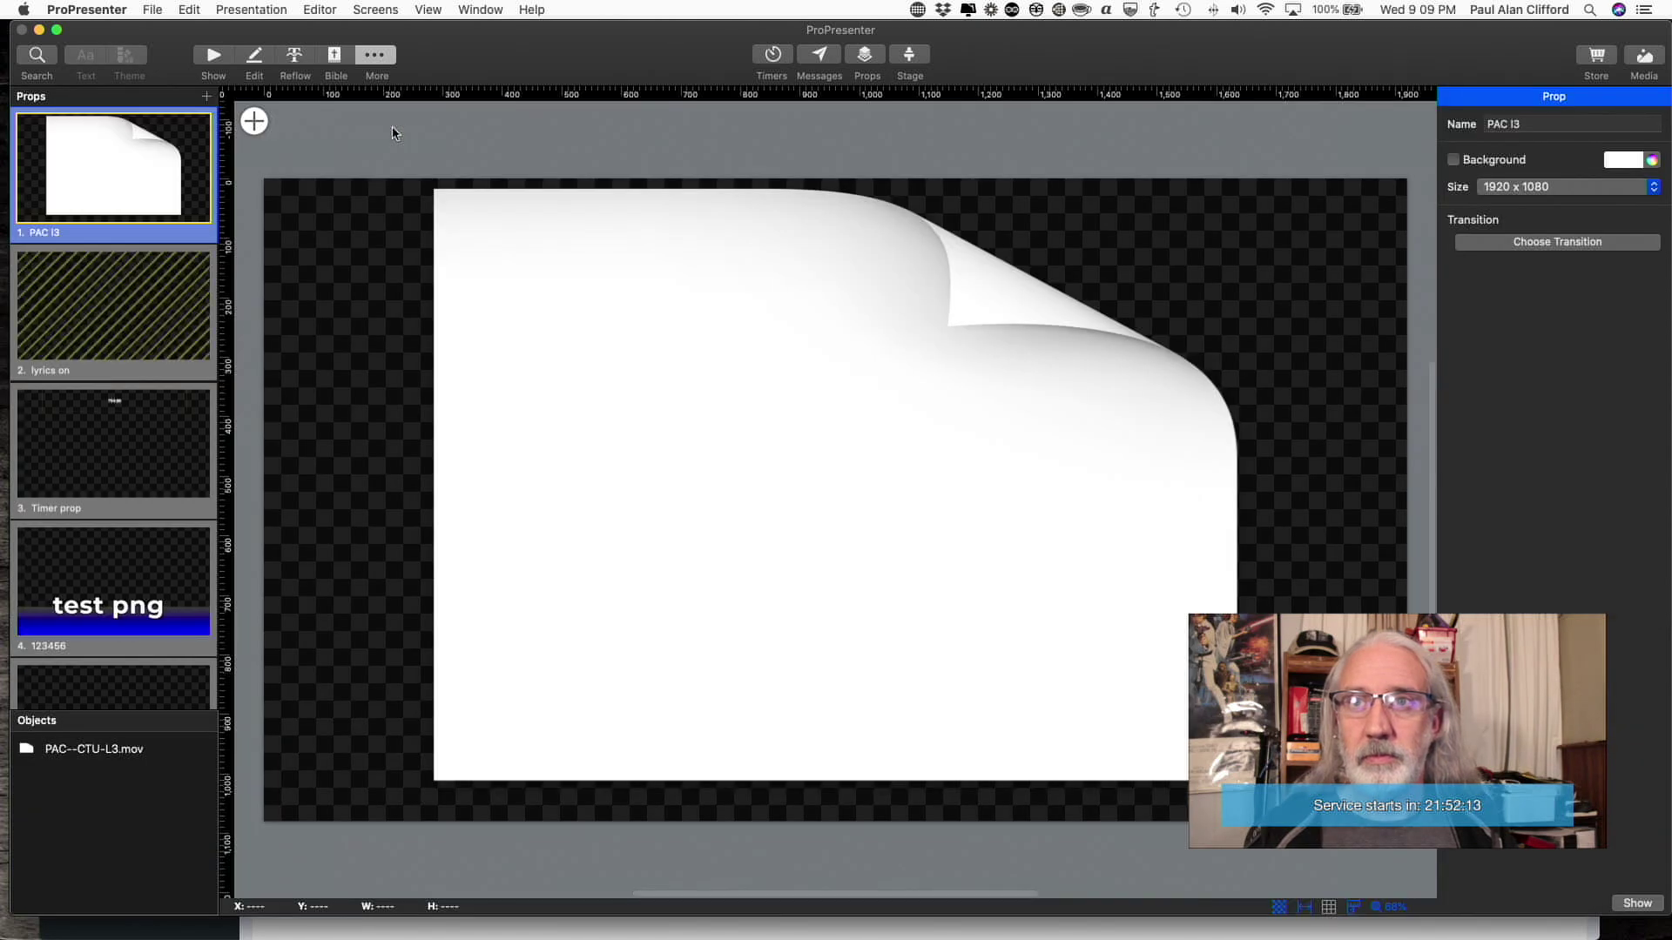
{"action": "scroll", "coordinate": [159, 327], "scroll_direction": "down", "scroll_amount": 2}
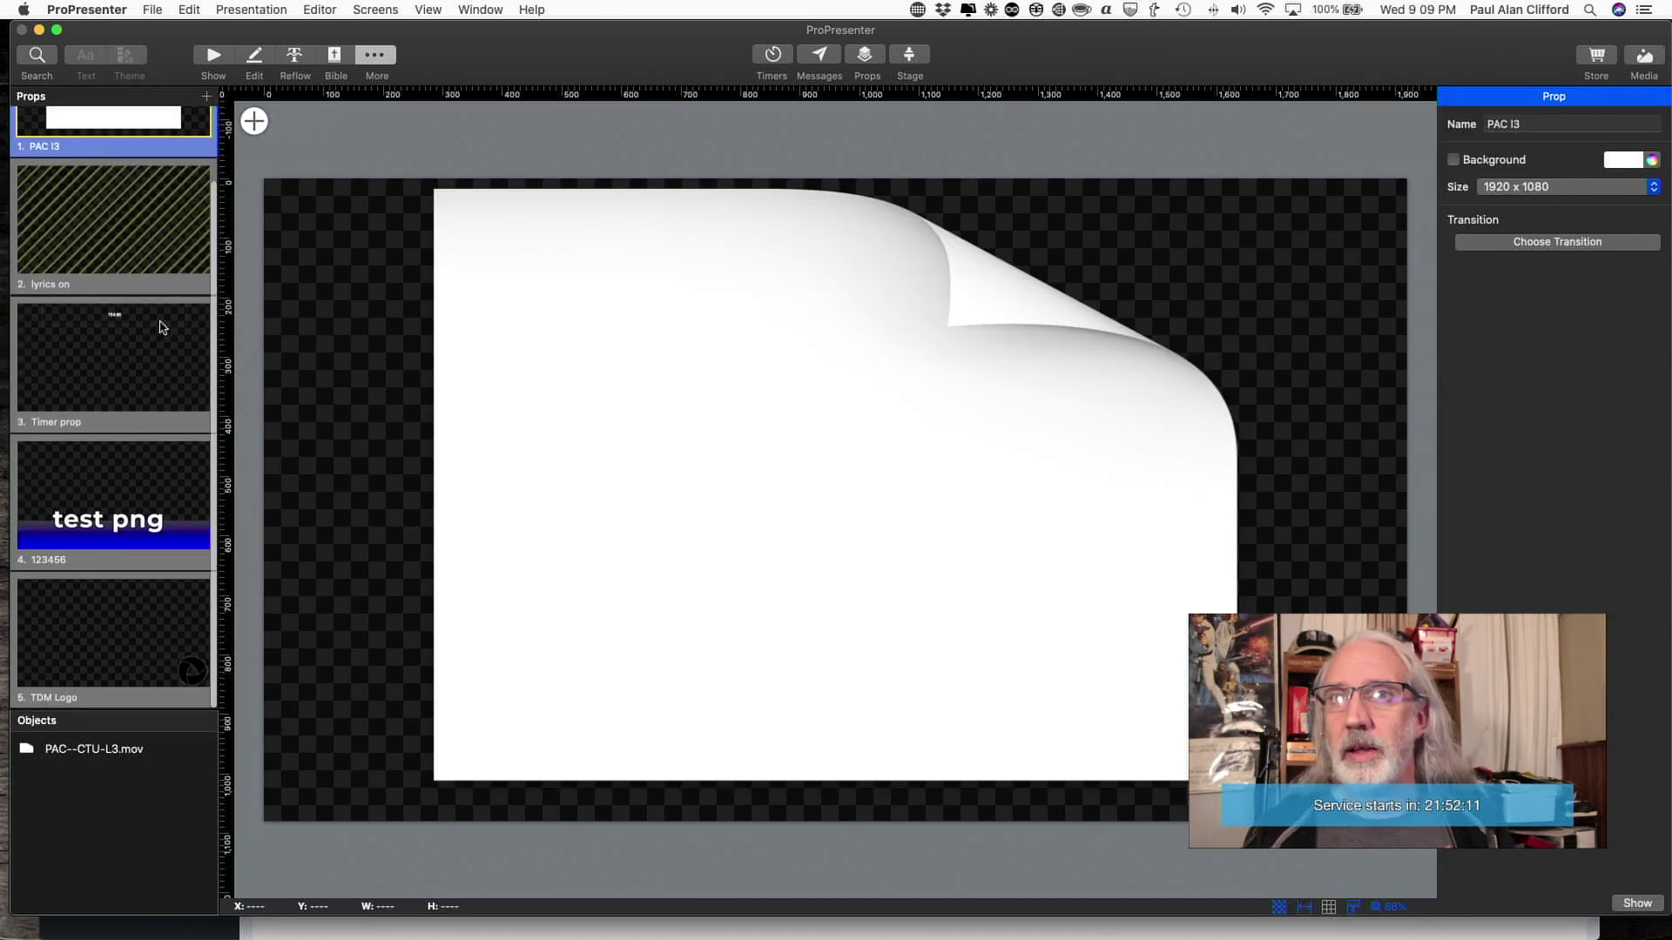
{"action": "left_click", "coordinate": [157, 350]}
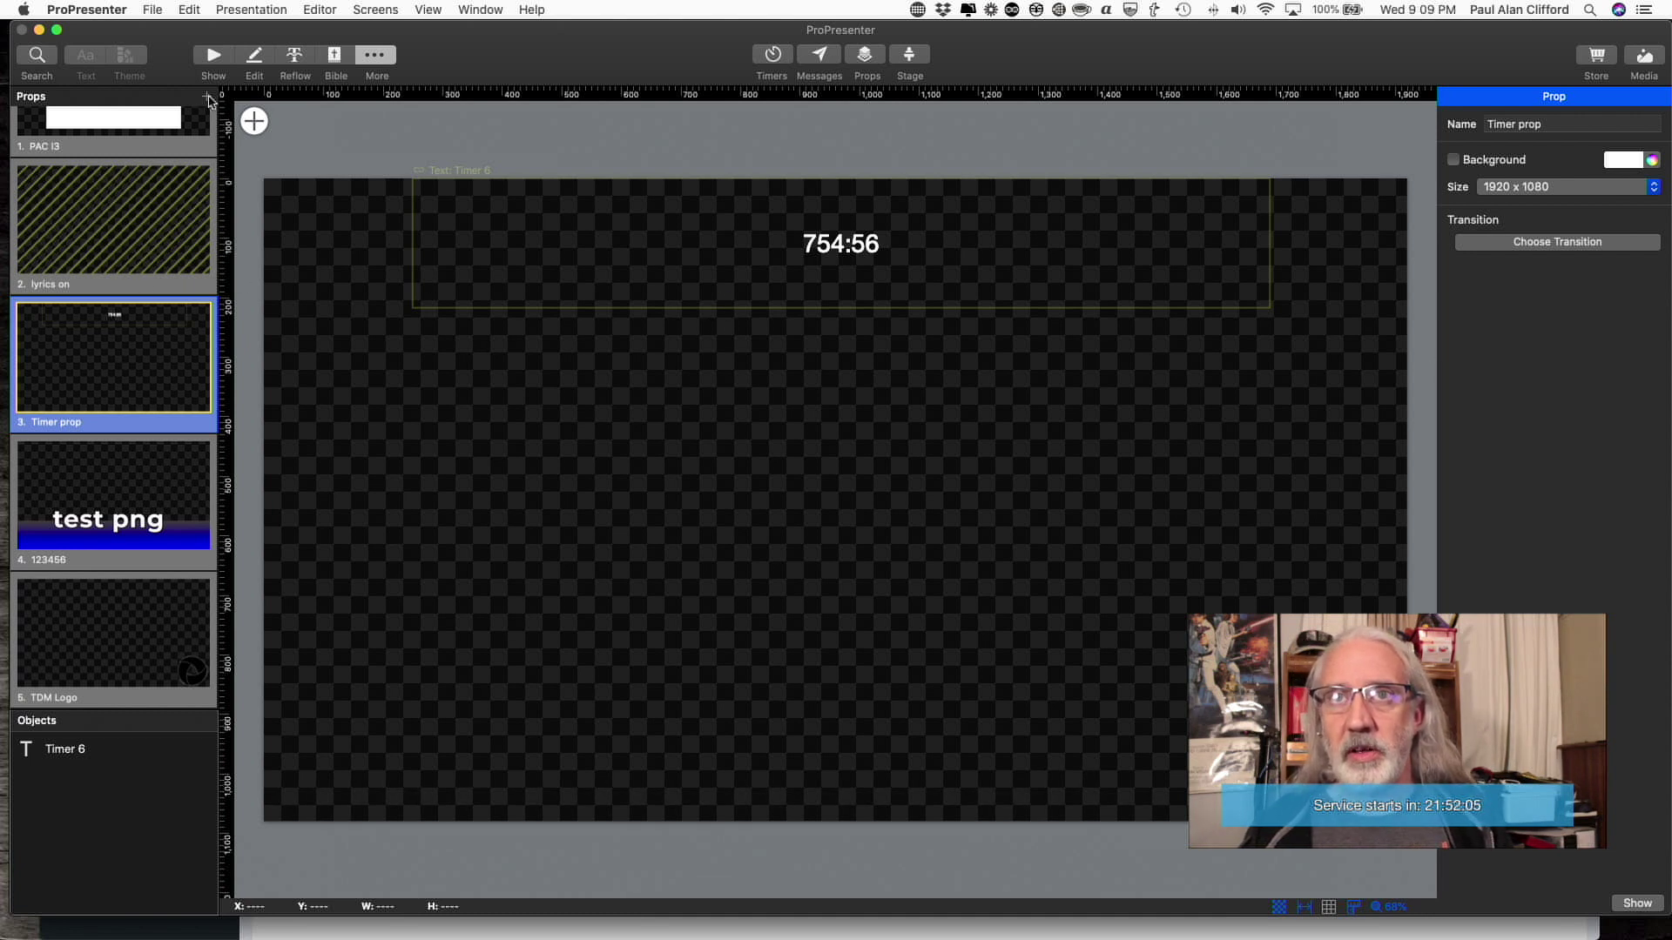
{"action": "left_click", "coordinate": [255, 123]}
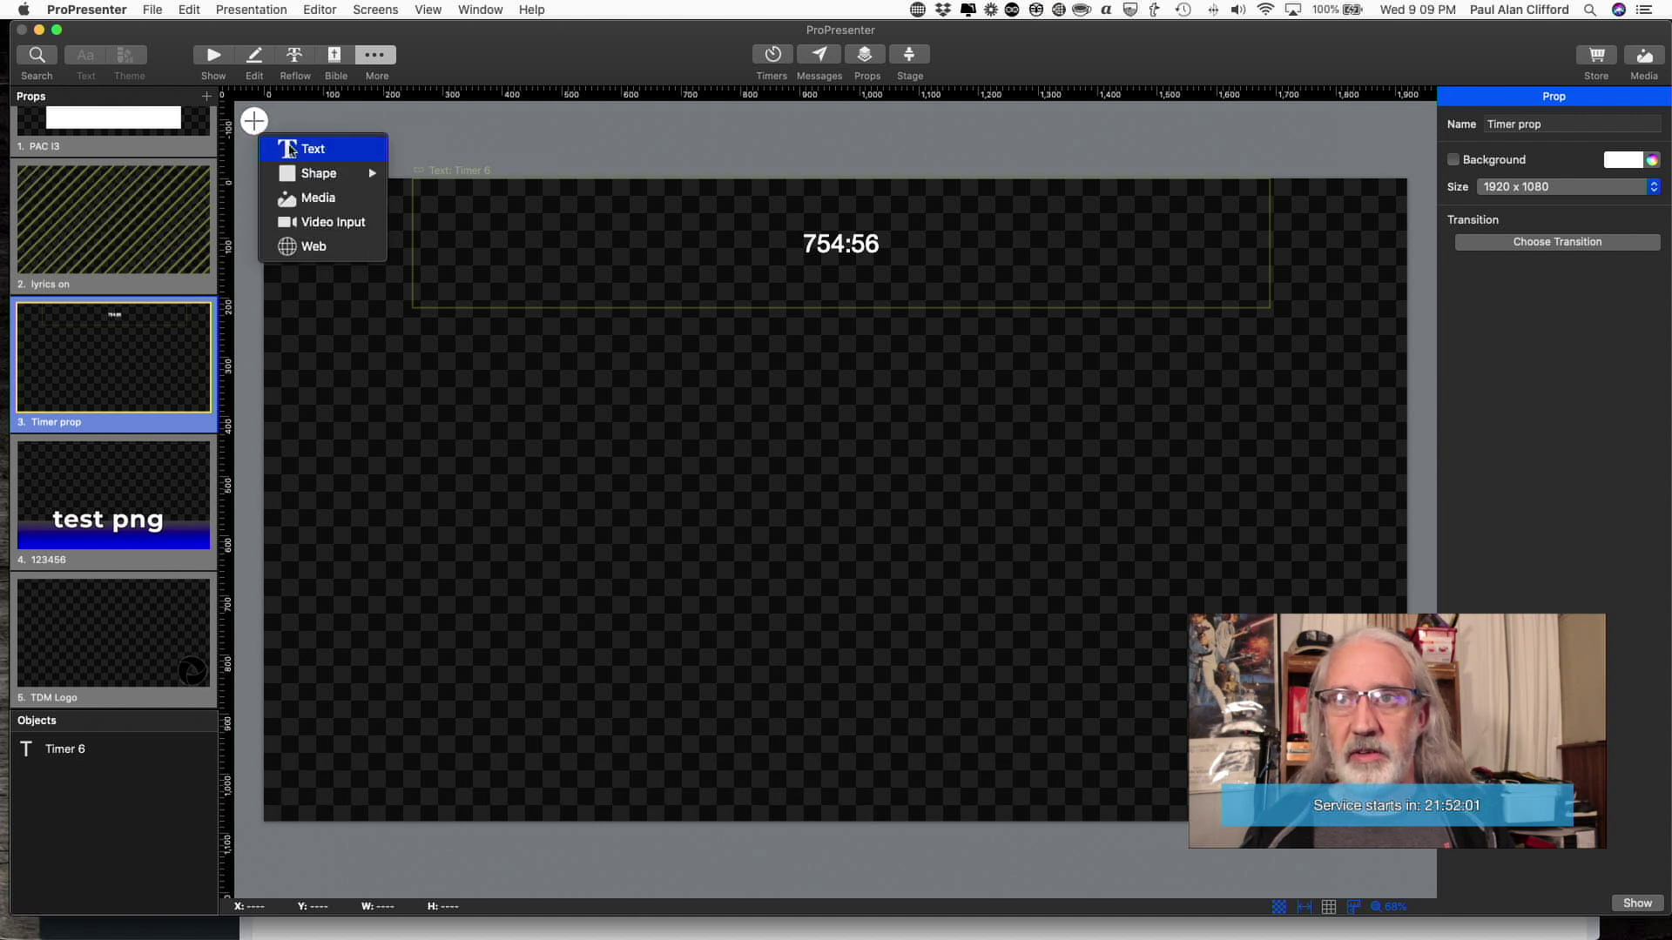
Delete the extra unconfigured text box from the Timer prop and select the Timer 6 text object.
{"action": "left_click", "coordinate": [291, 150]}
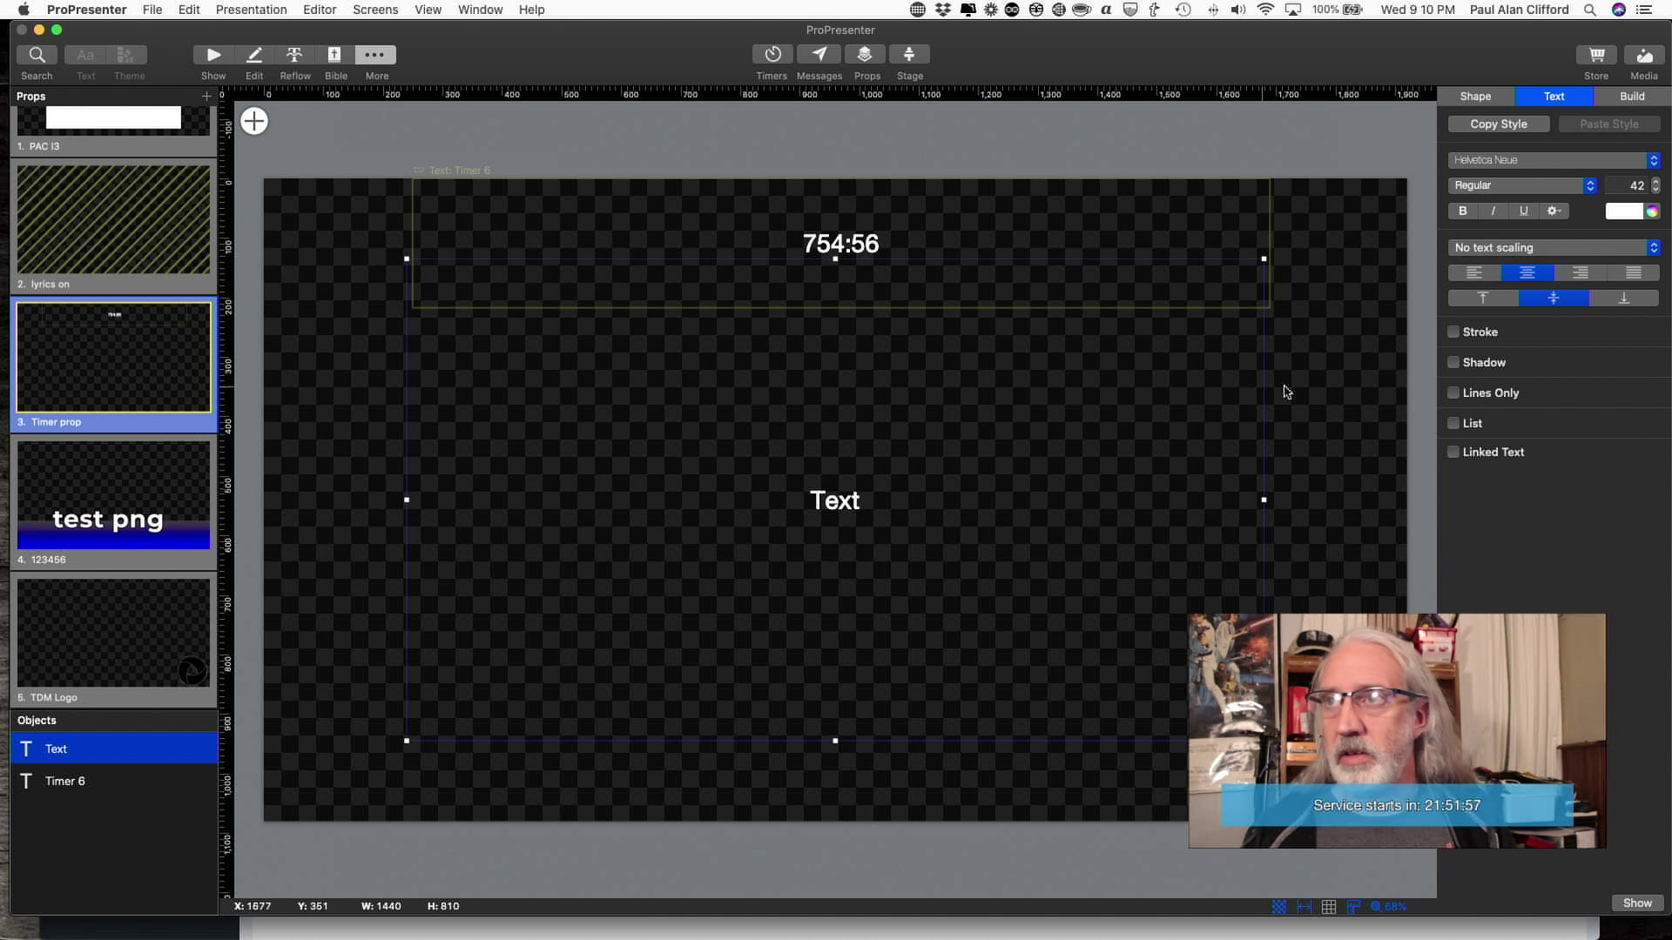
{"action": "left_click", "coordinate": [1454, 453]}
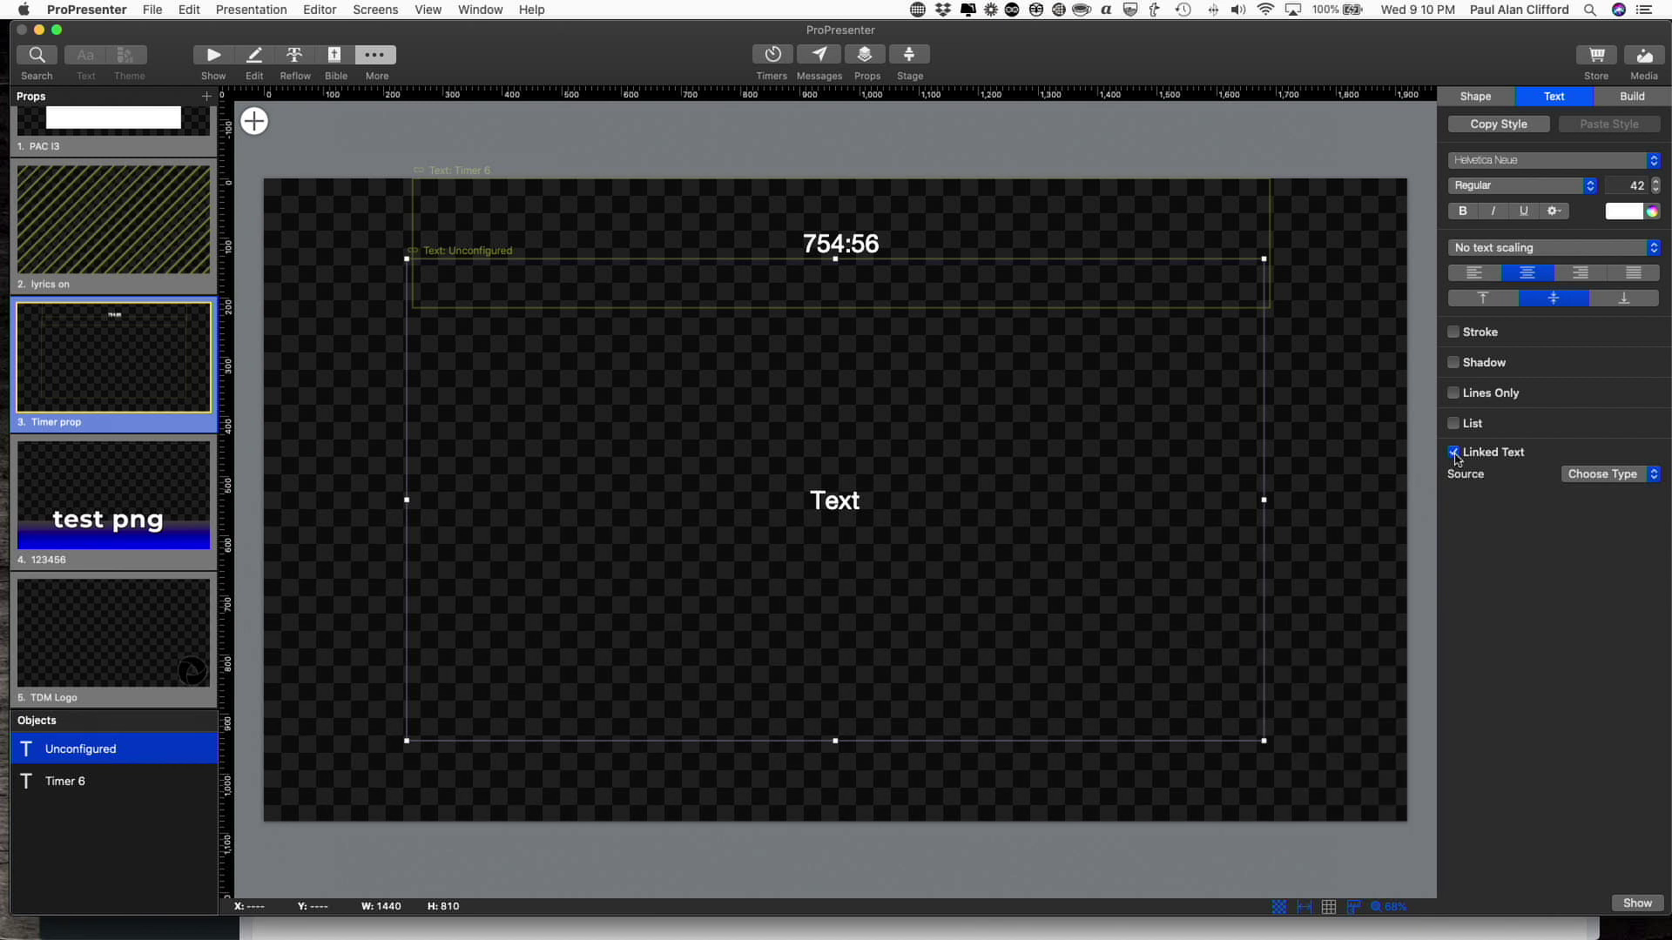
{"action": "left_click", "coordinate": [1652, 478]}
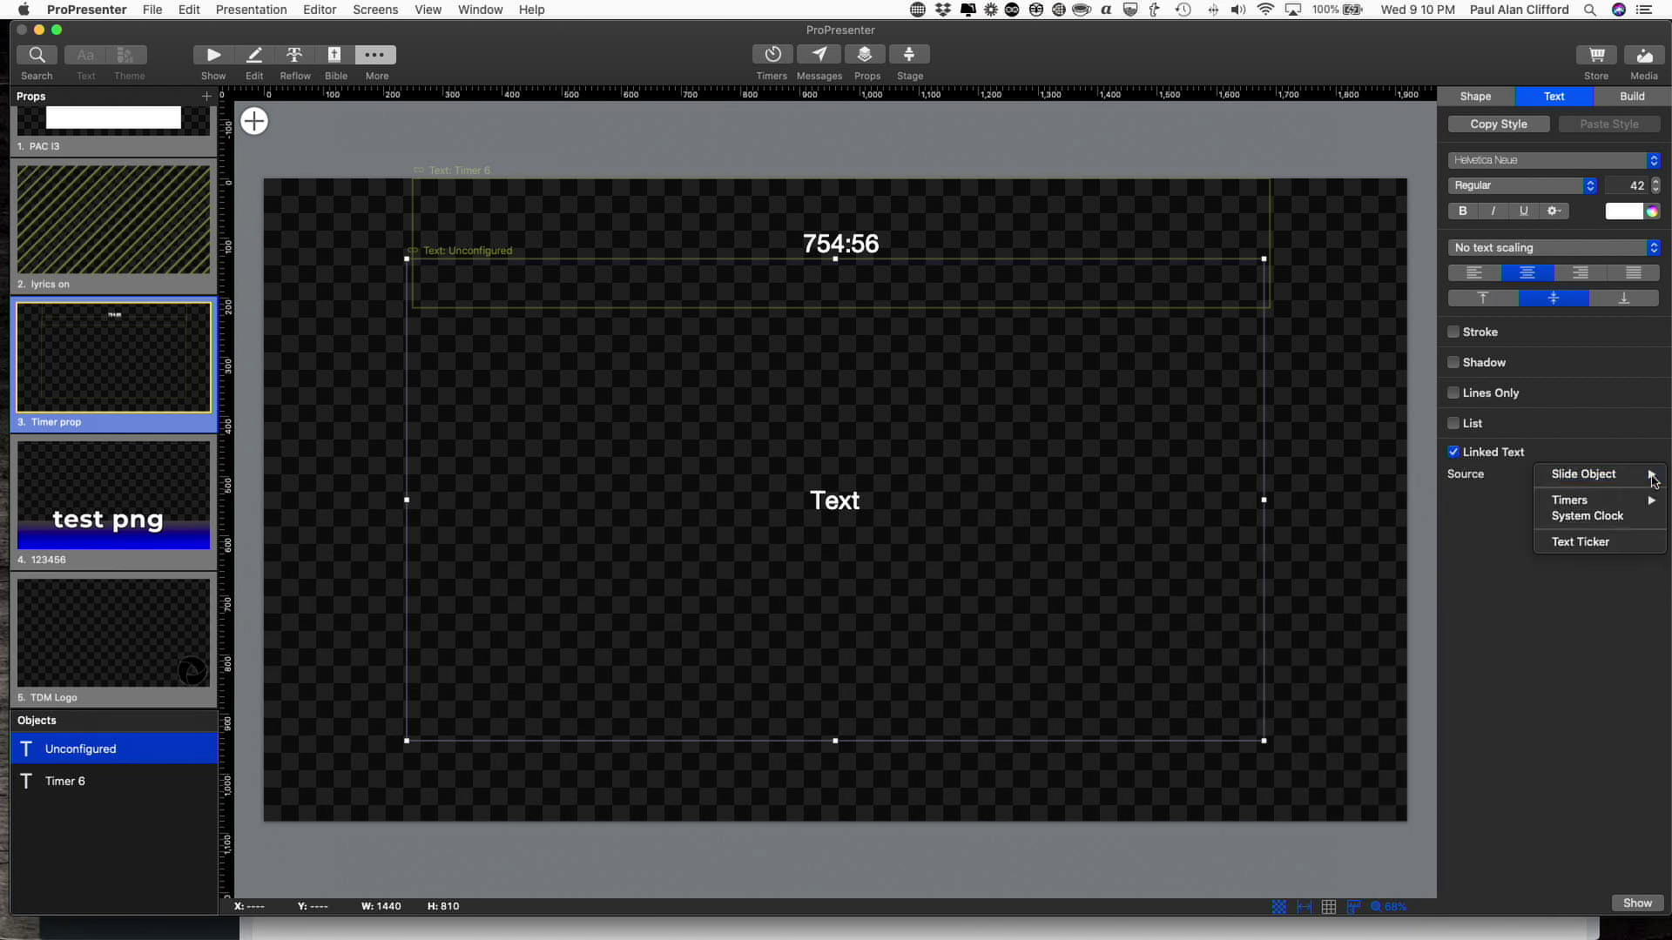
{"action": "mouse_move", "coordinate": [1633, 501]}
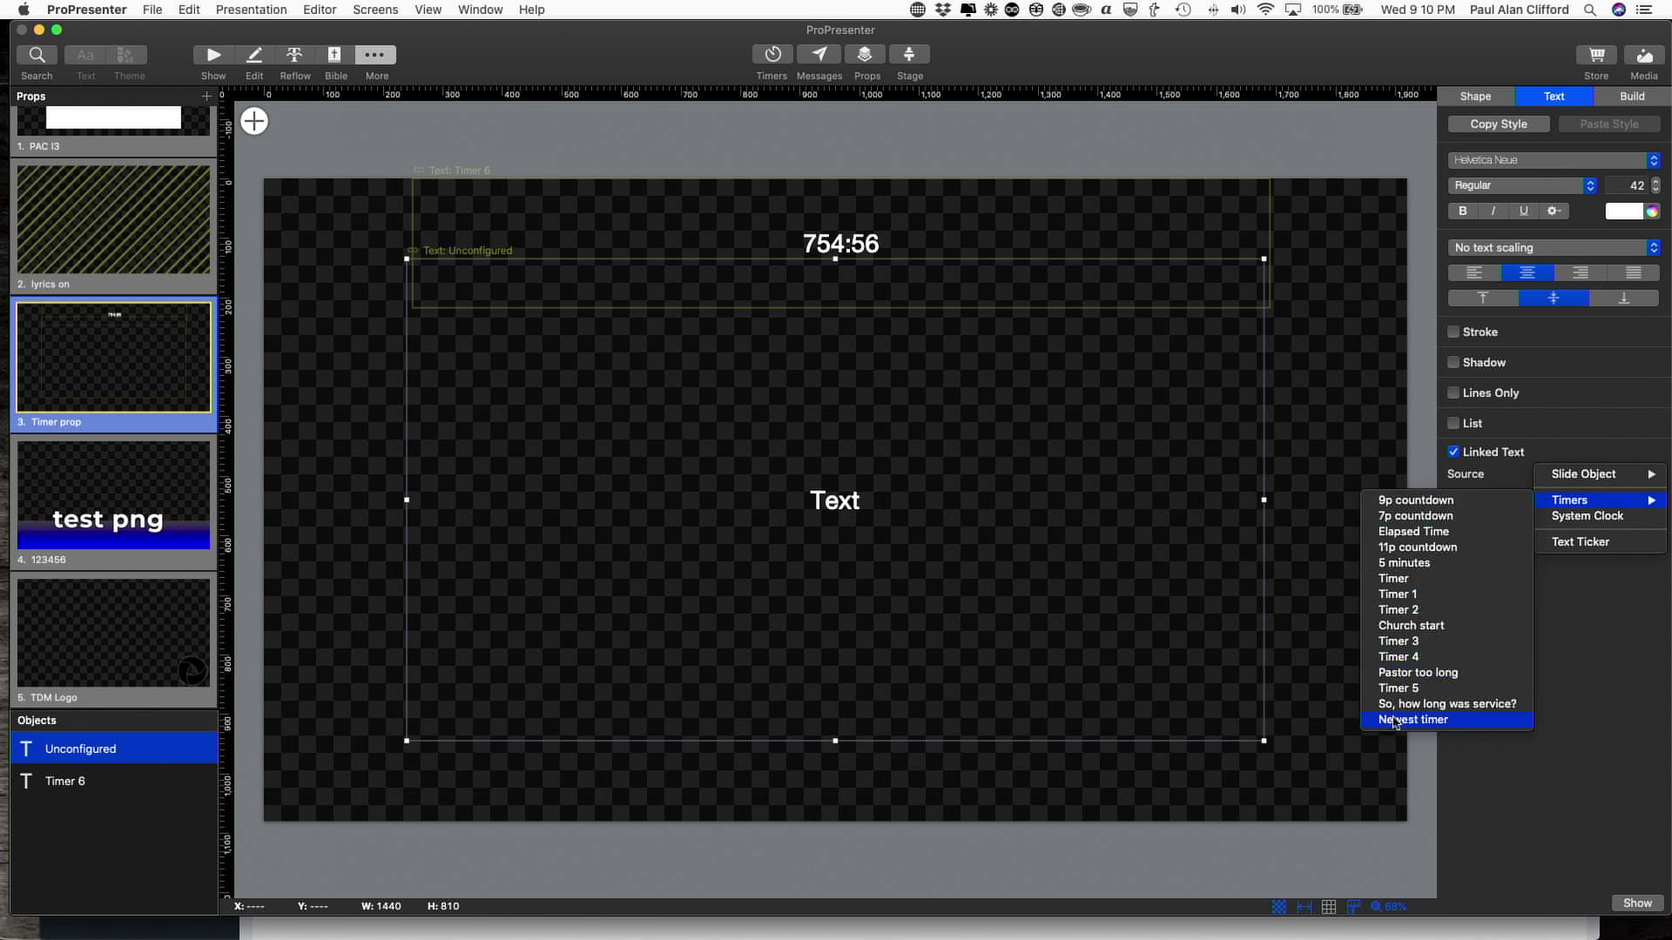
{"action": "left_click", "coordinate": [1578, 690]}
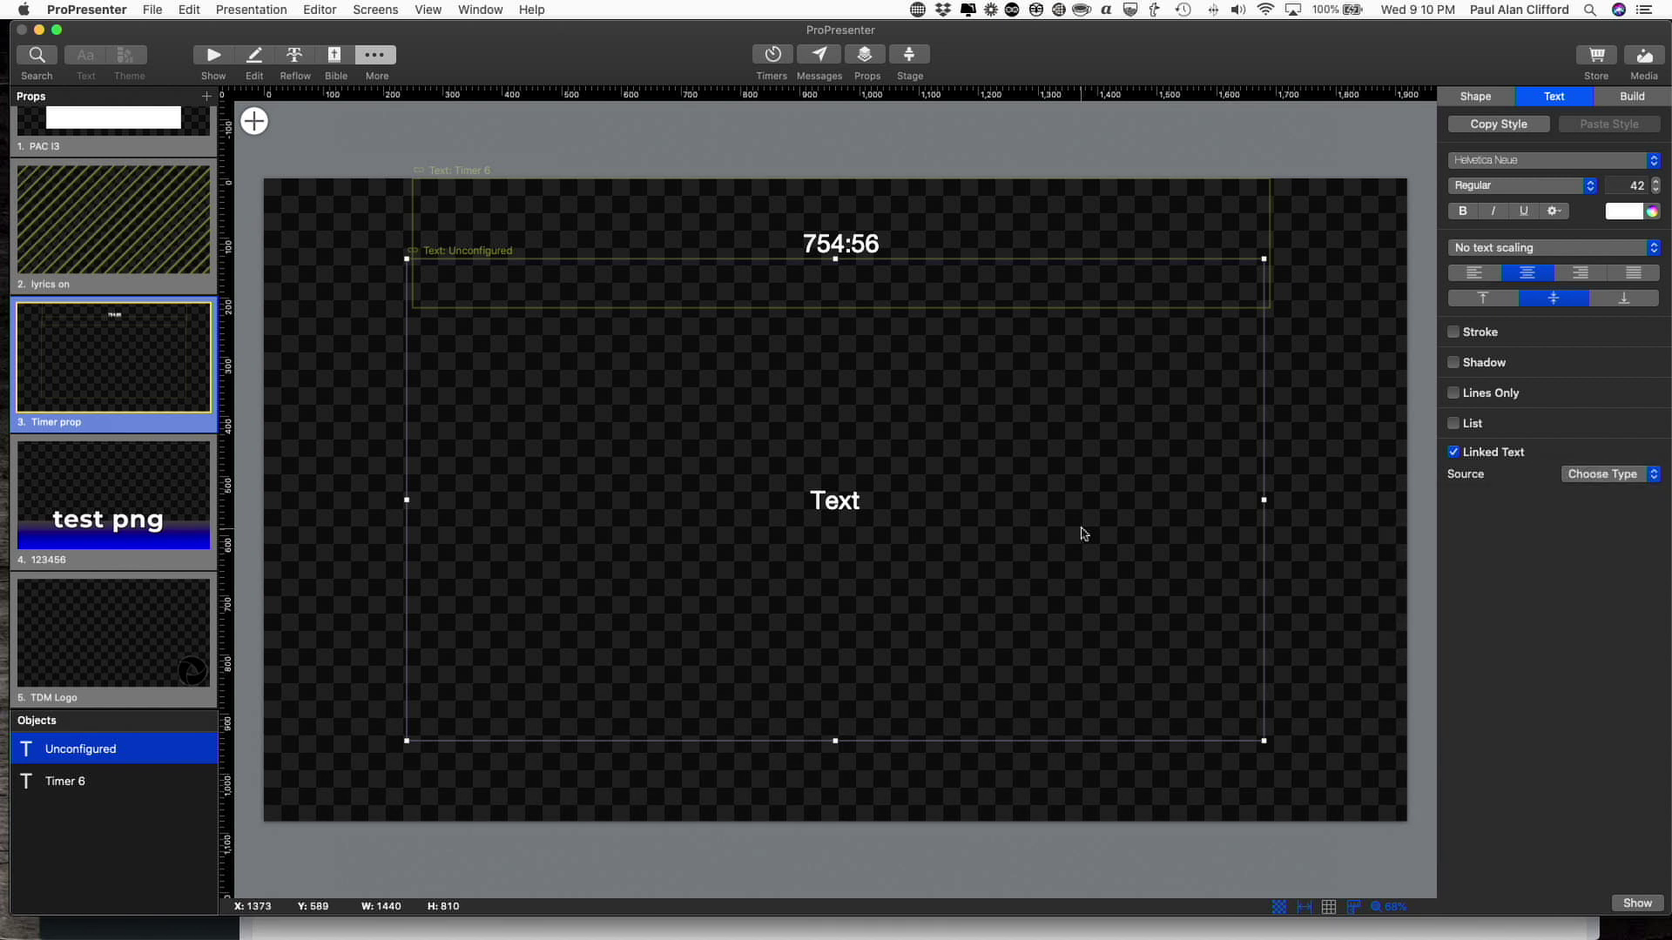
{"action": "key", "text": "Delete"}
{"action": "left_click", "coordinate": [972, 282]}
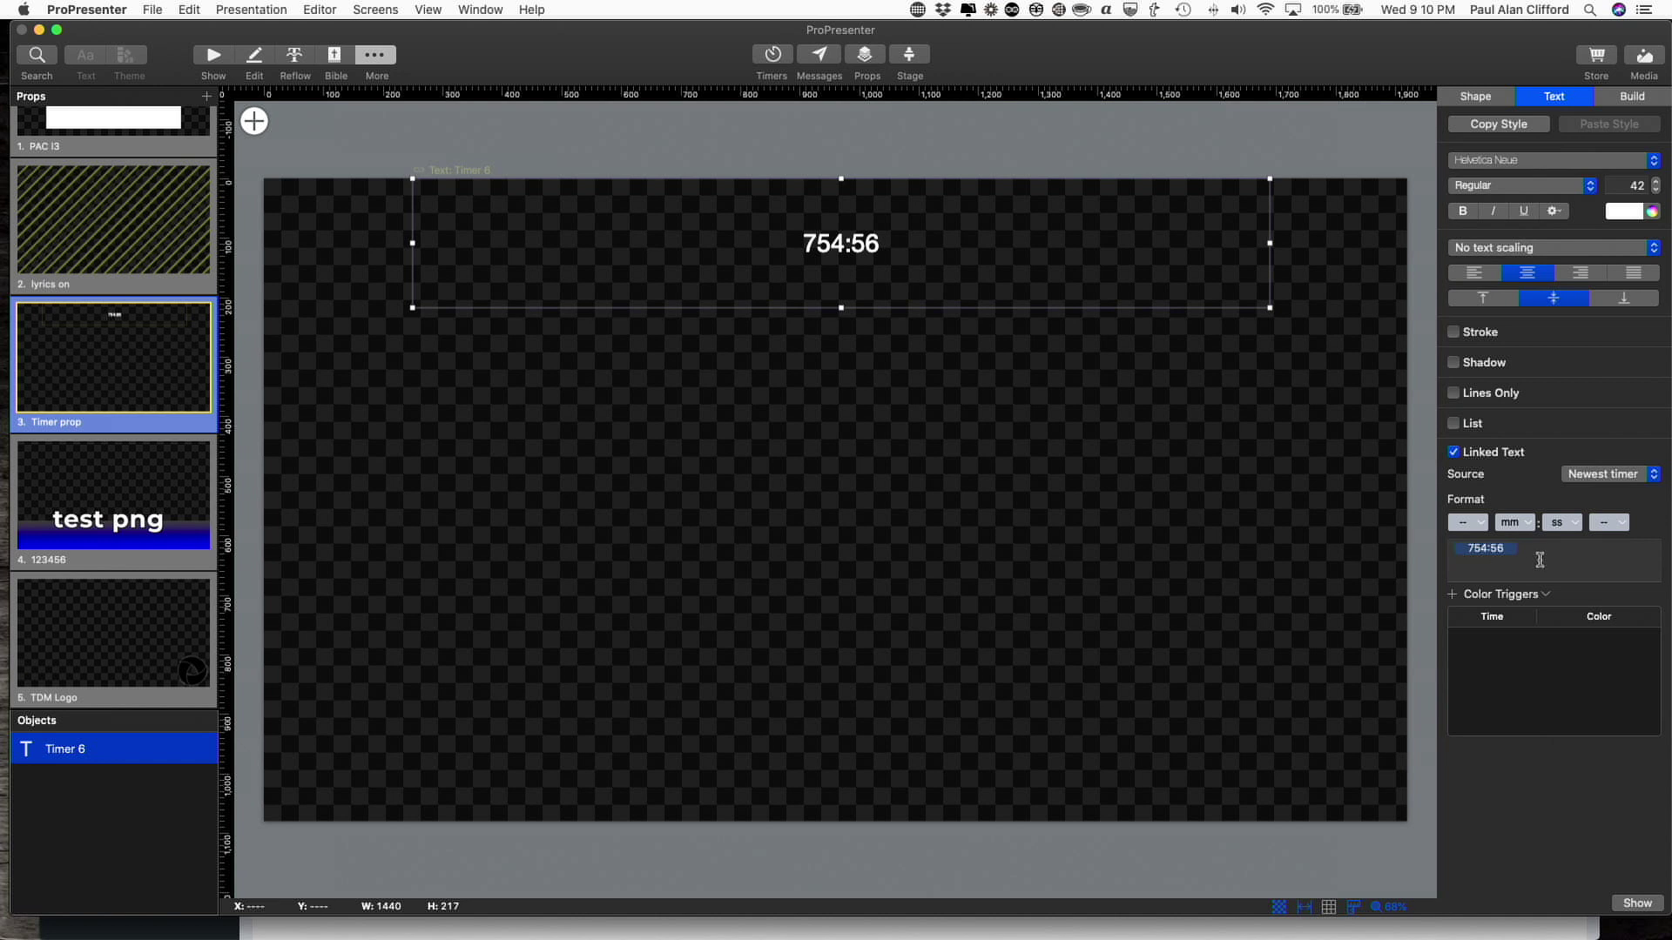
Format the Timer 6 countdown as hh:mm:ss, trying hundredths then removing them, so it previews 12:34:56.
{"action": "left_click", "coordinate": [1483, 525]}
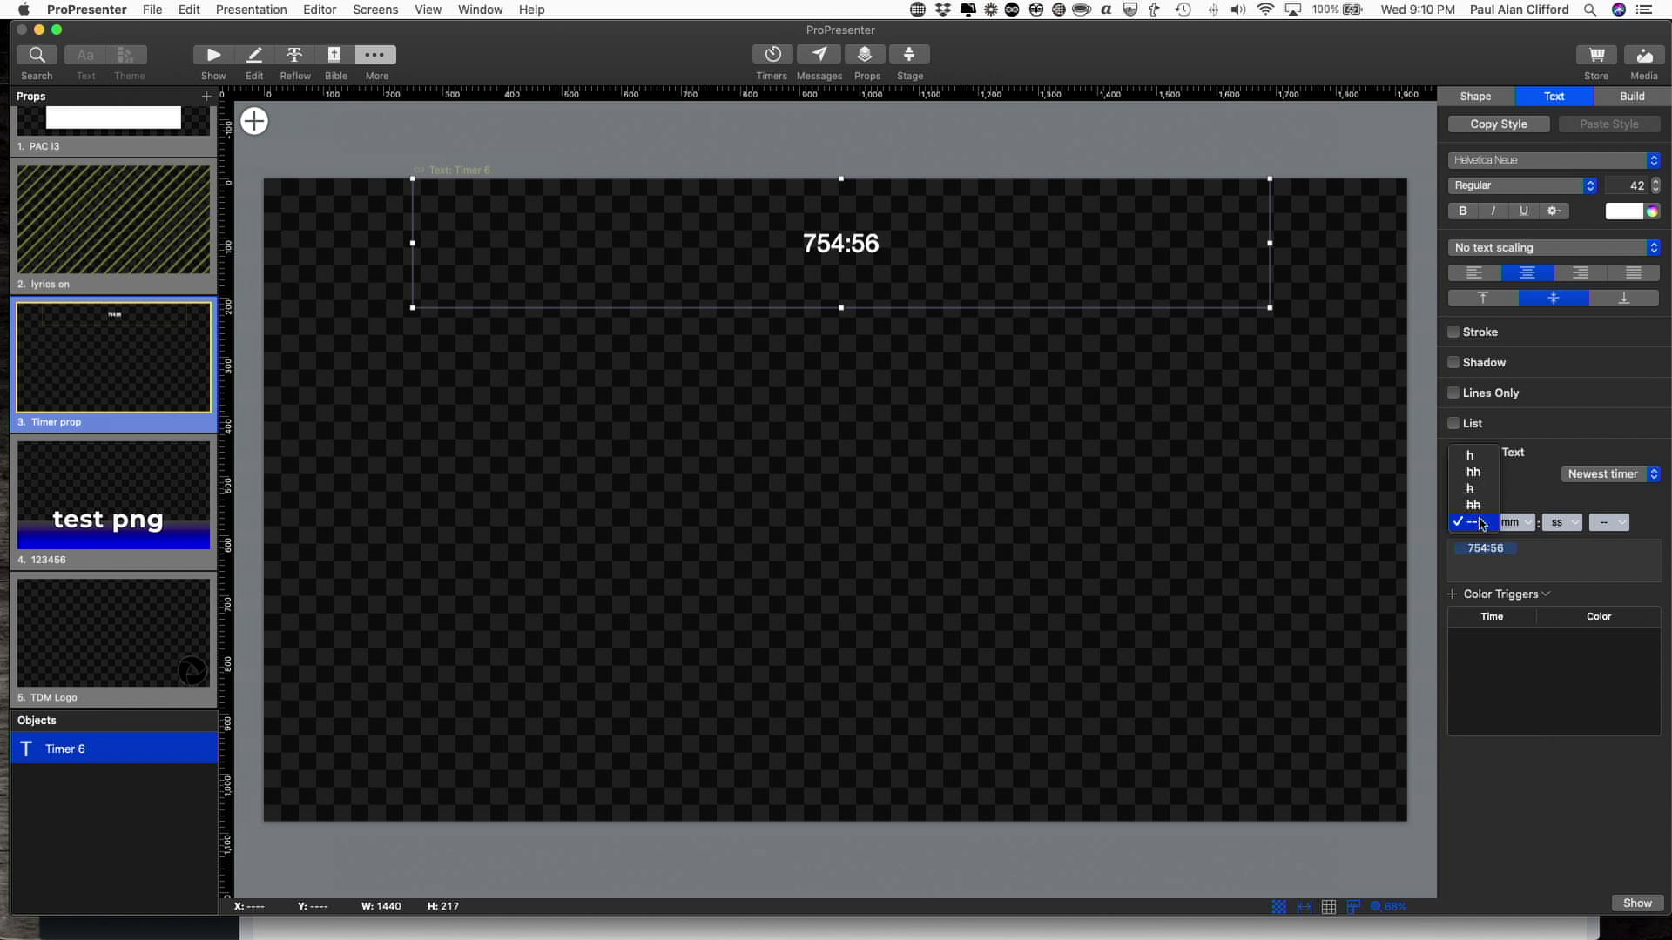
{"action": "left_click", "coordinate": [1474, 472]}
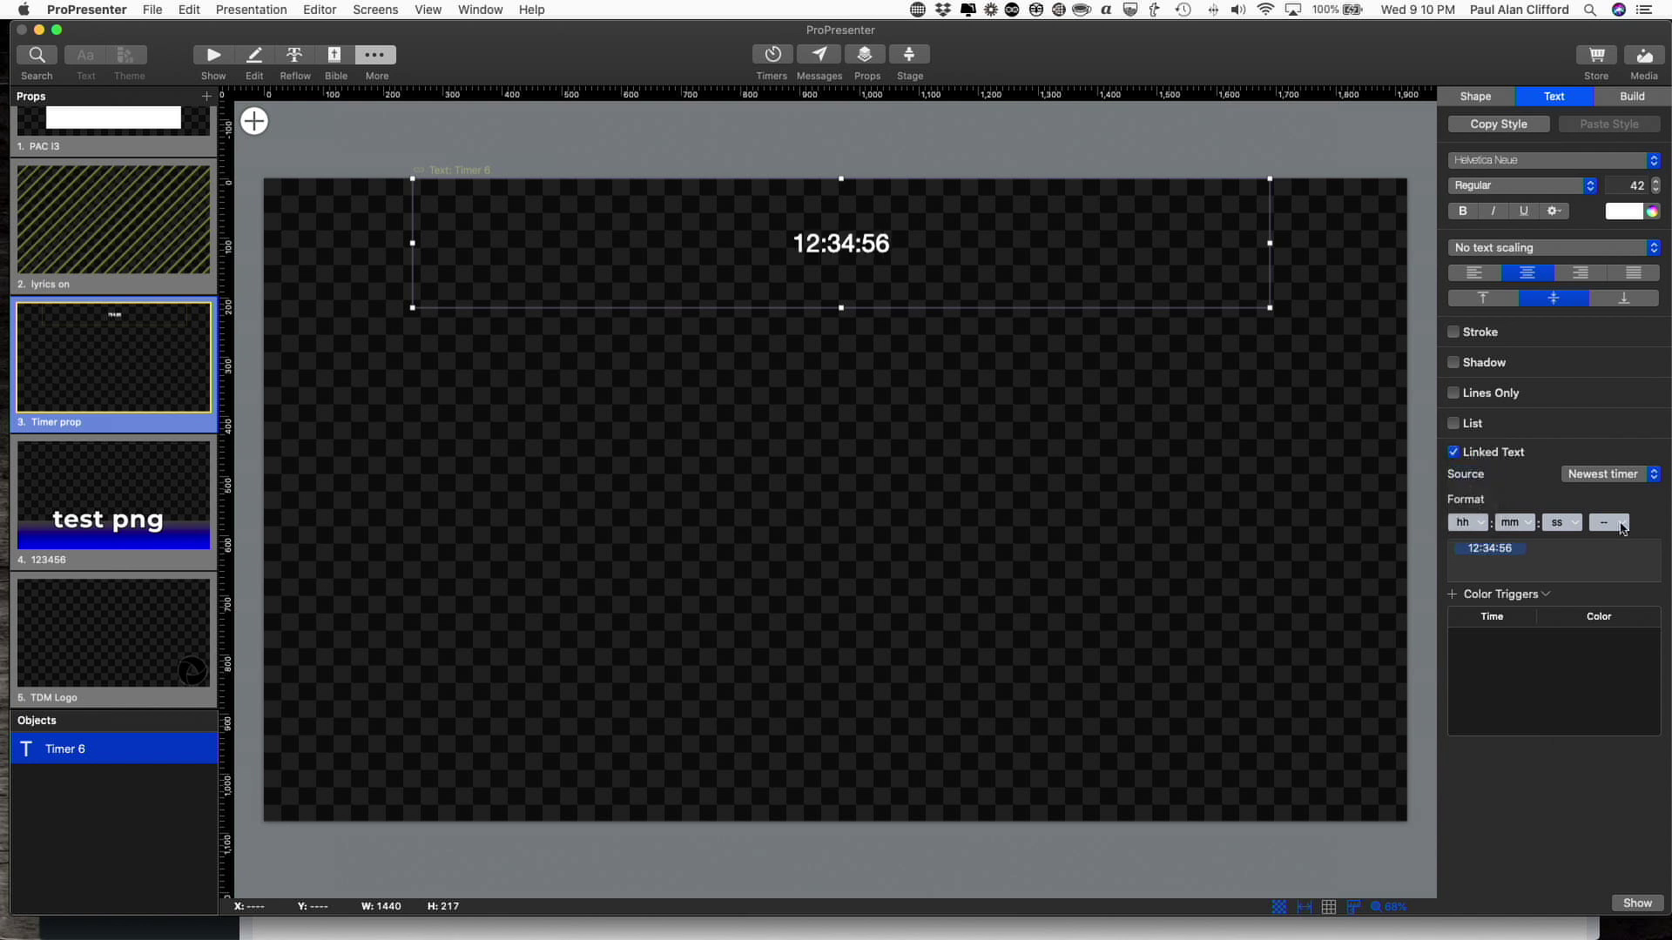
{"action": "left_click", "coordinate": [1617, 522]}
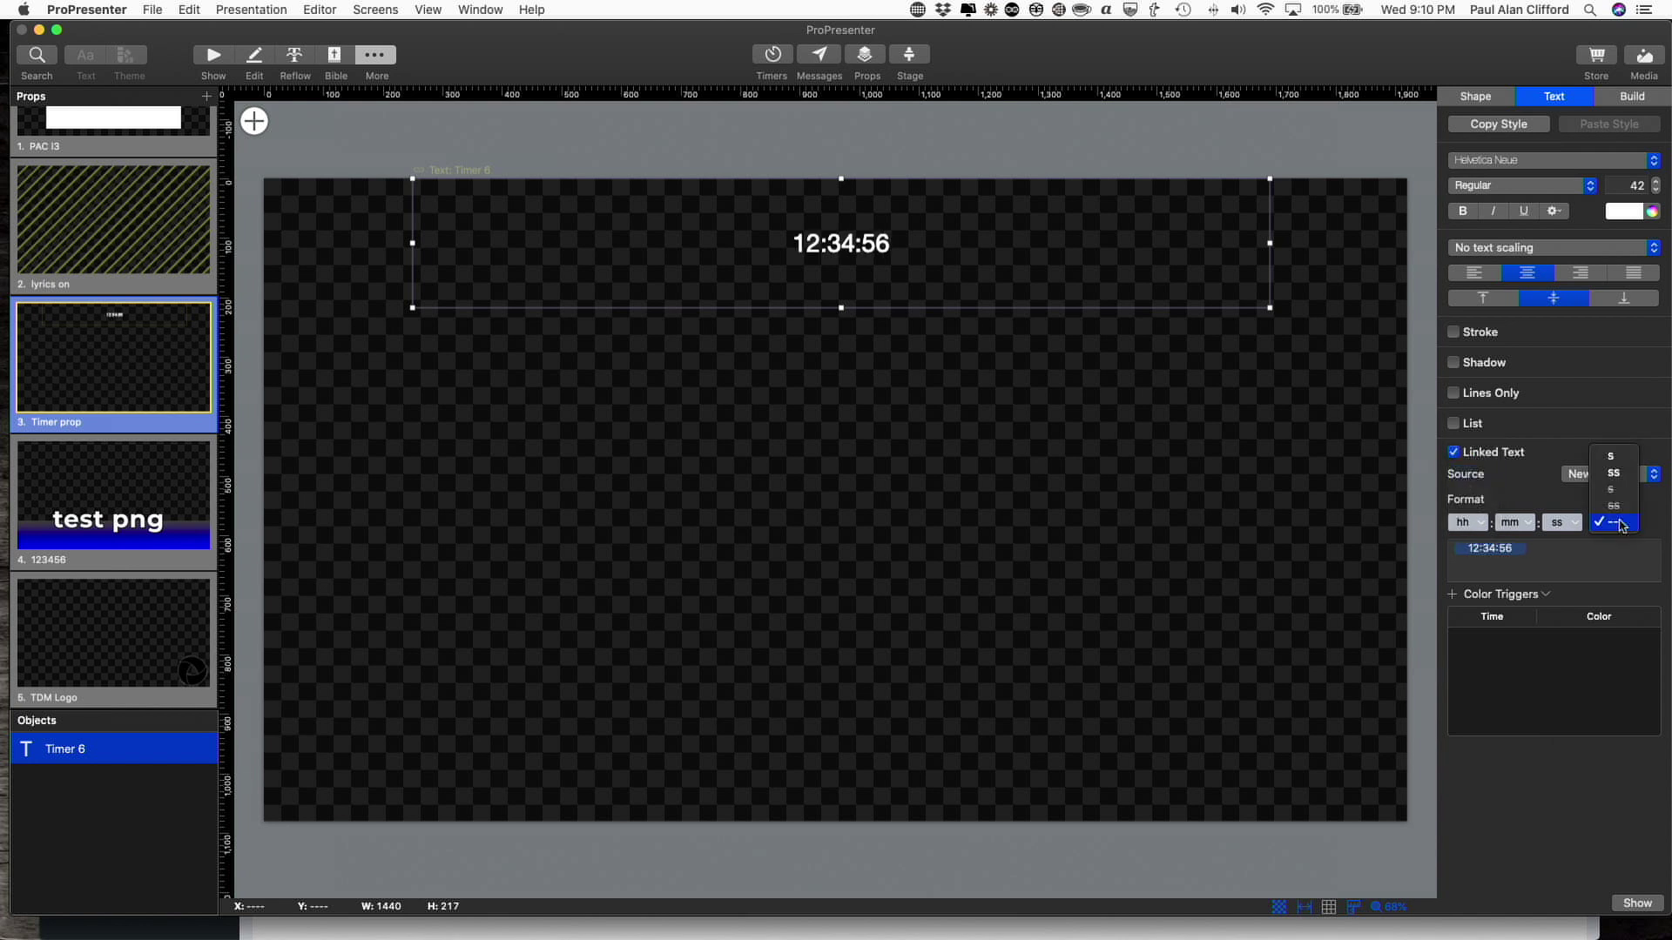
{"action": "left_click", "coordinate": [1615, 475]}
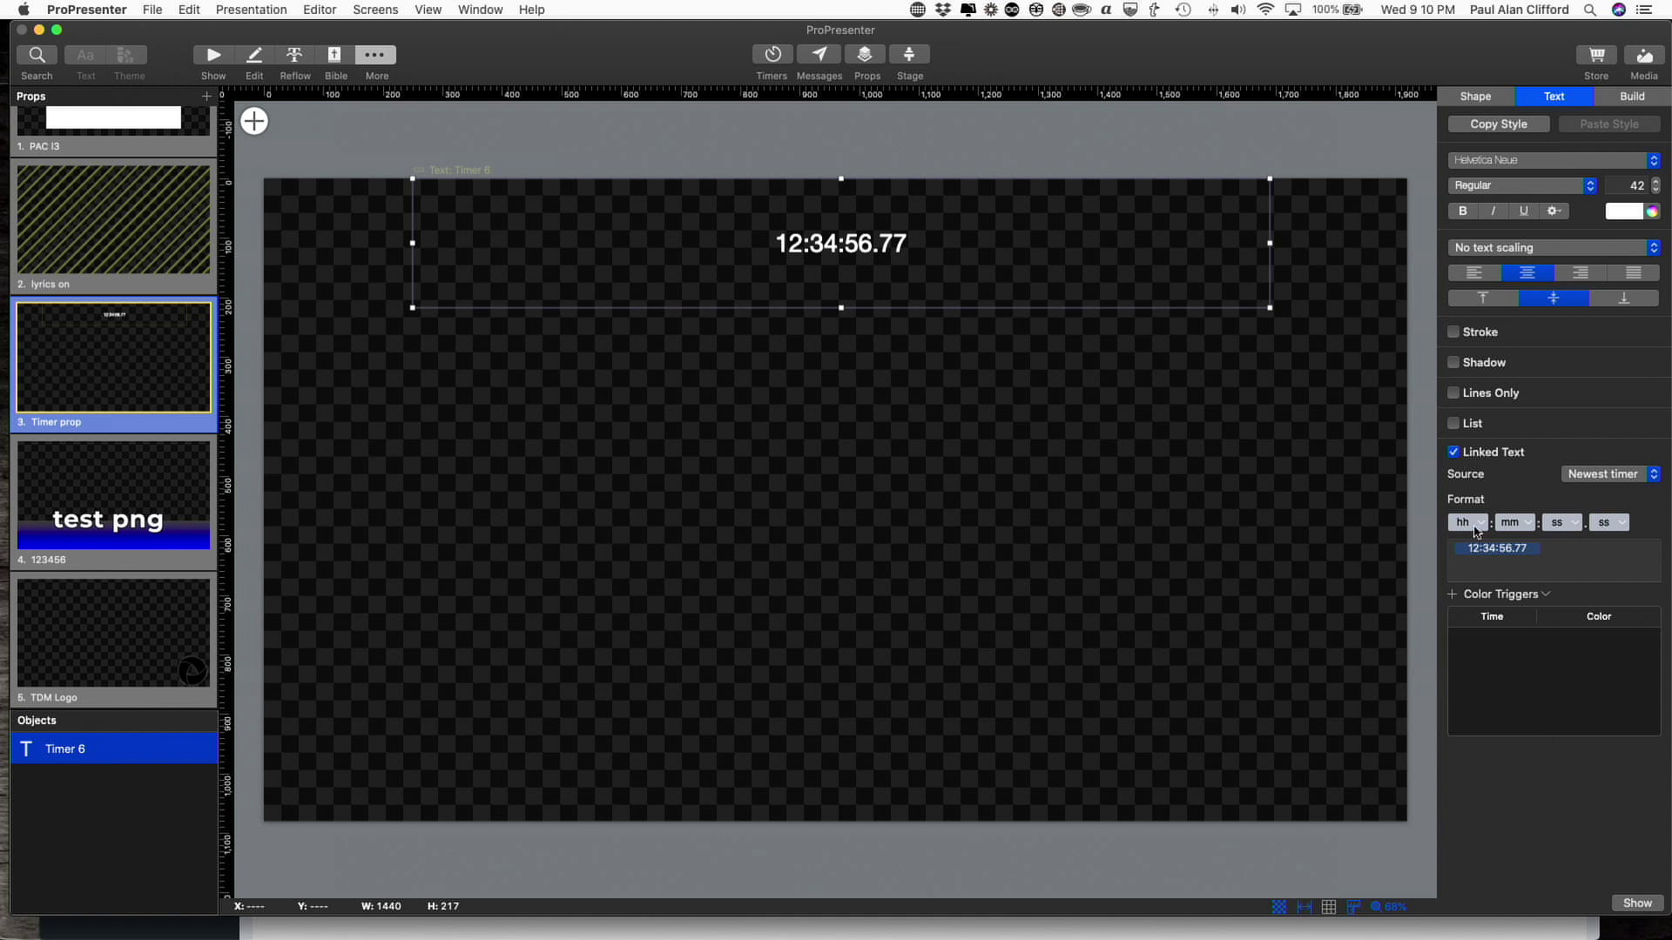
{"action": "left_click", "coordinate": [1611, 524]}
{"action": "left_click", "coordinate": [1615, 575]}
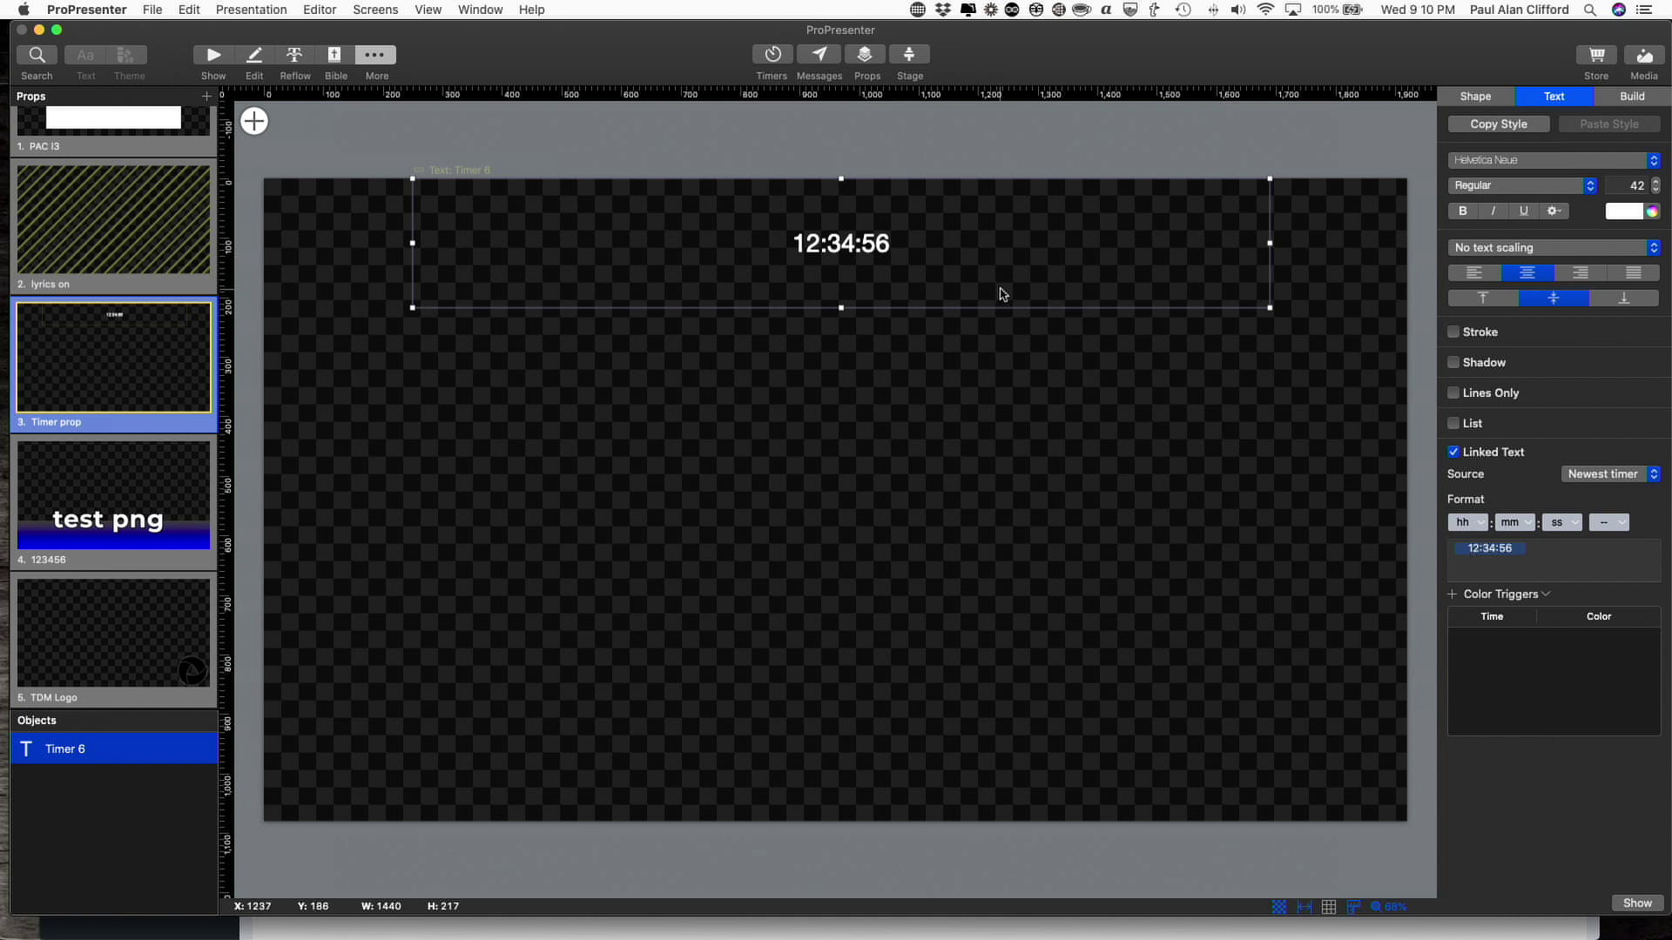
{"action": "left_click", "coordinate": [908, 236]}
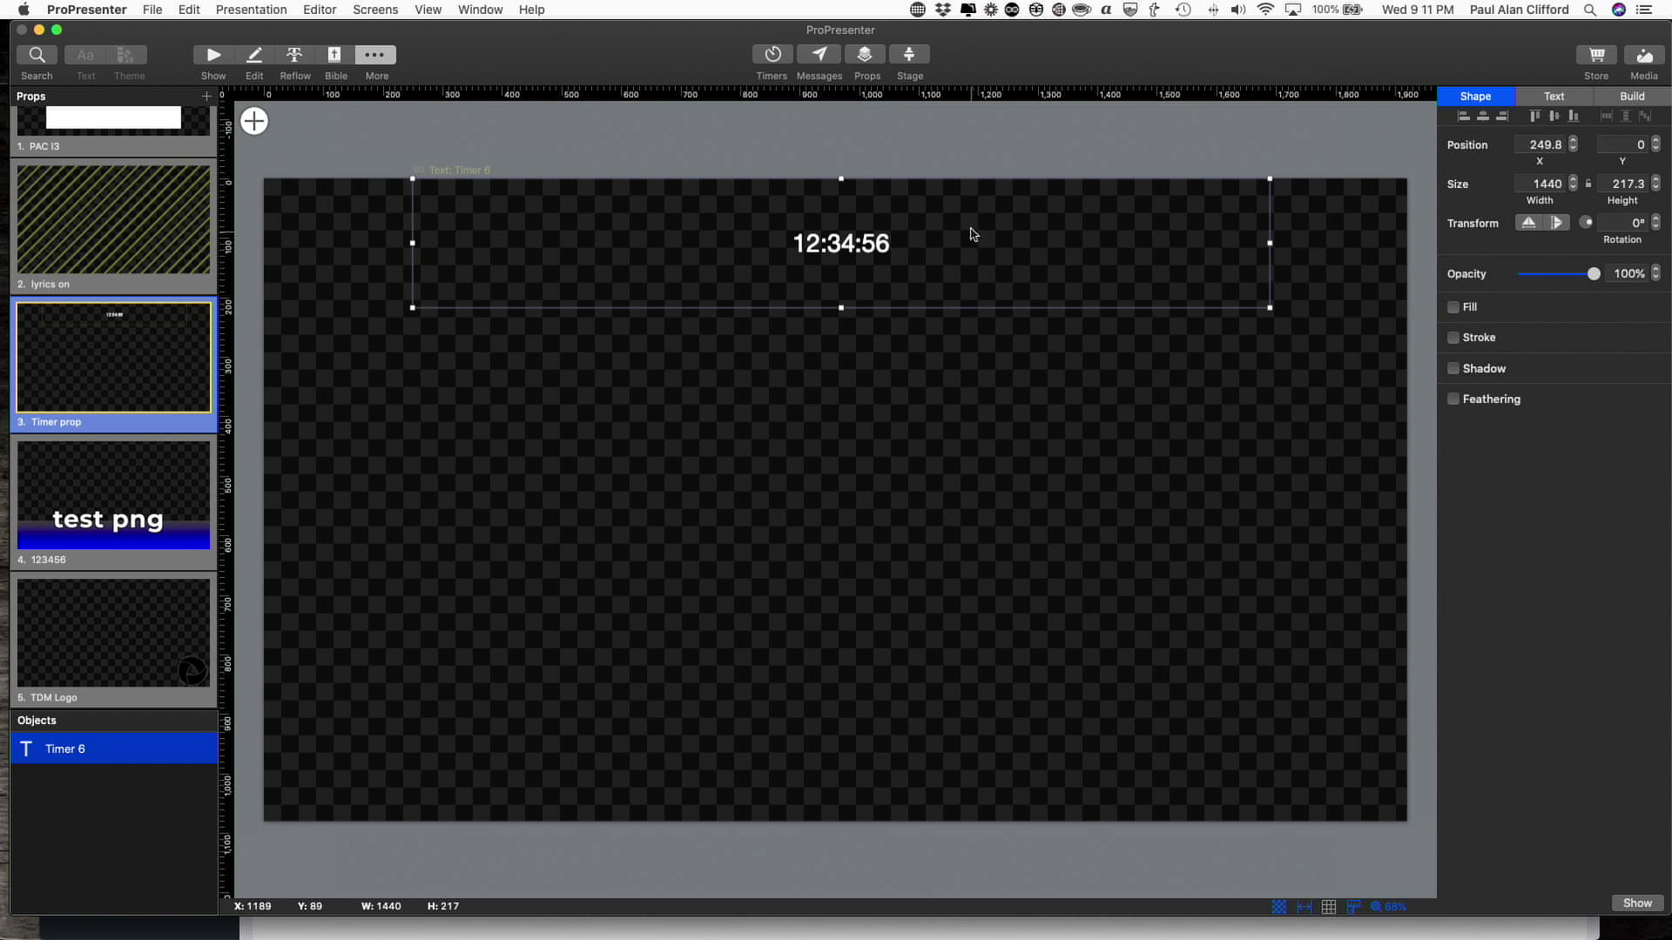
Raise the timer text's font size to 94.
{"action": "left_click", "coordinate": [1554, 96]}
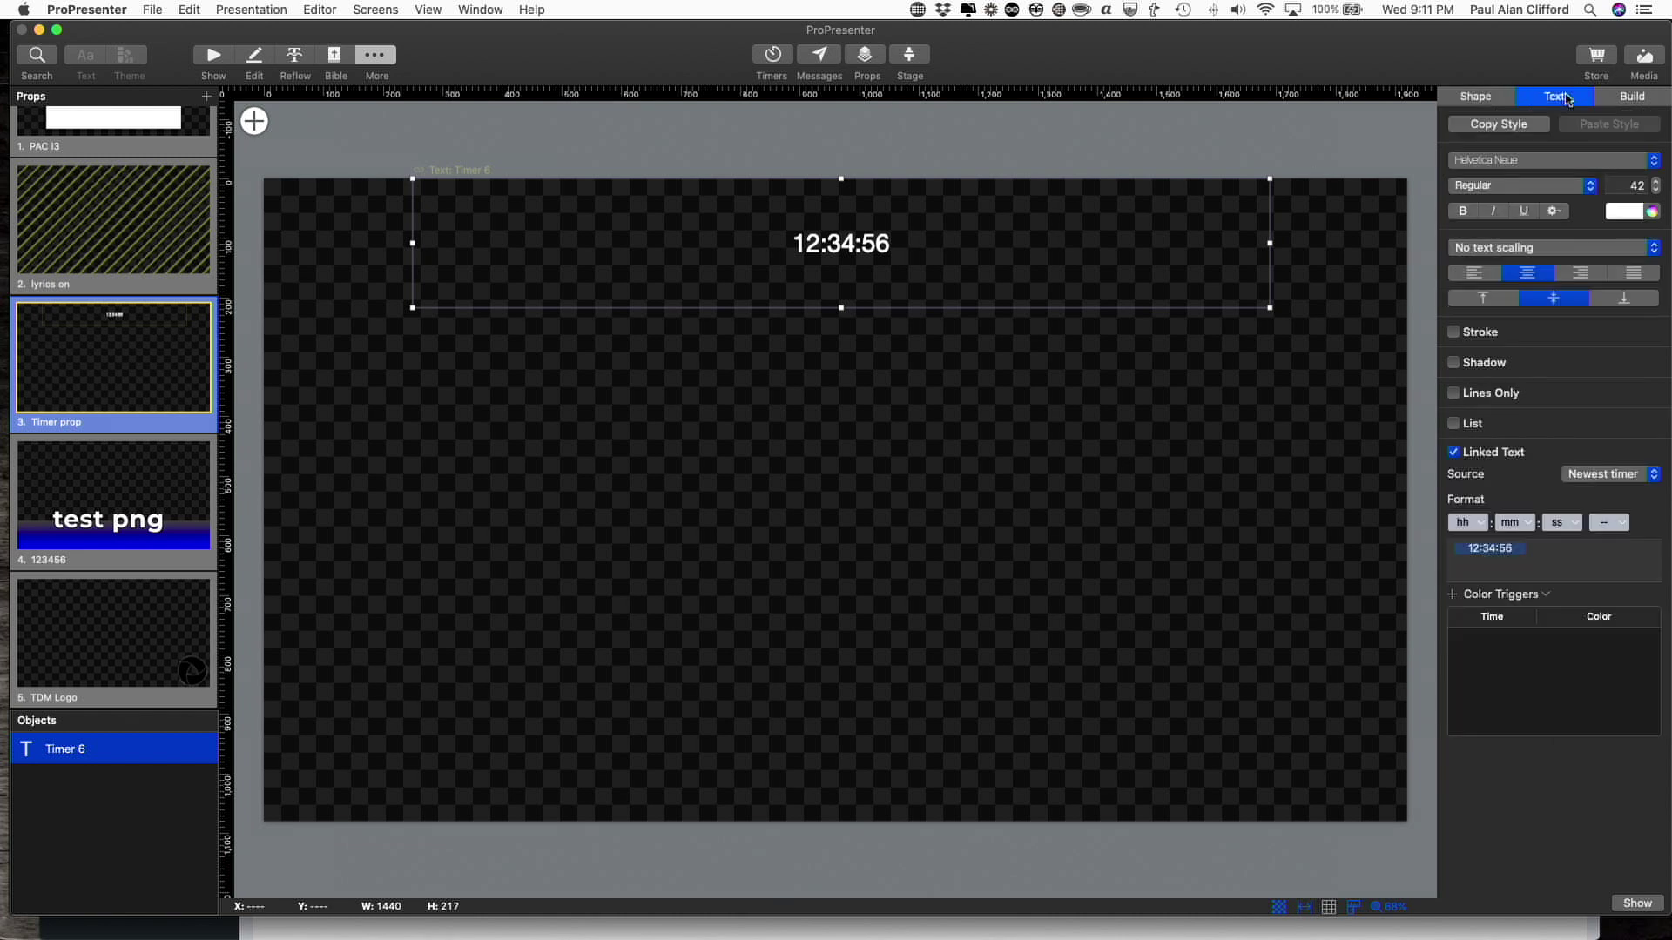
{"action": "left_click", "coordinate": [1654, 182]}
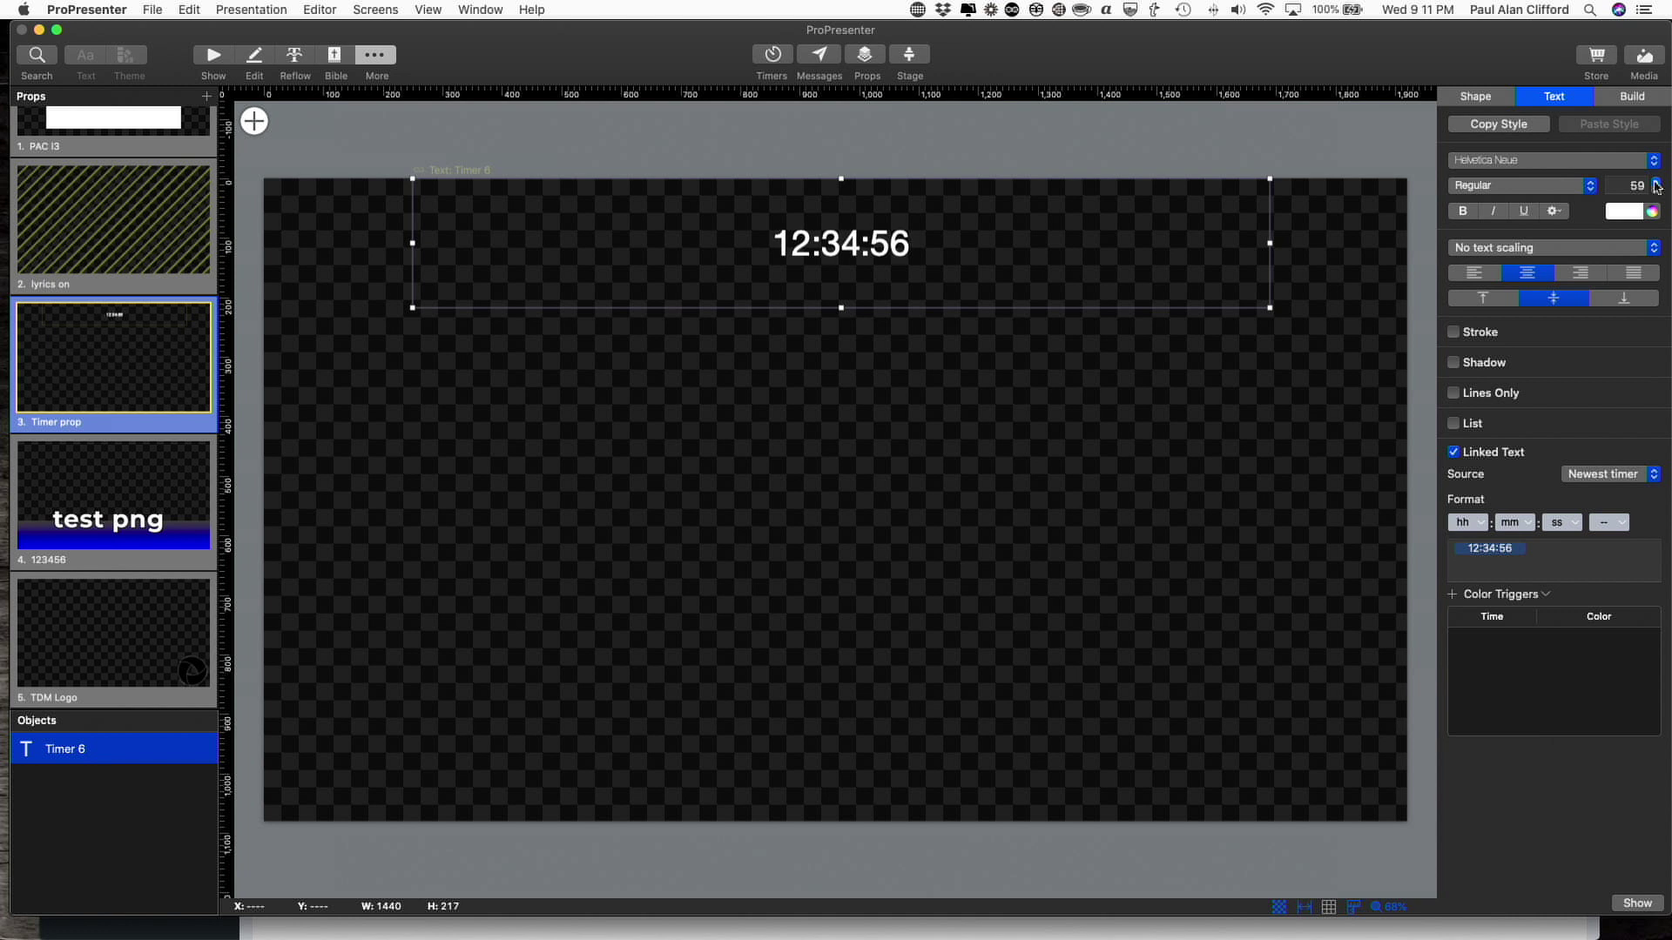
{"action": "left_click", "coordinate": [1655, 184]}
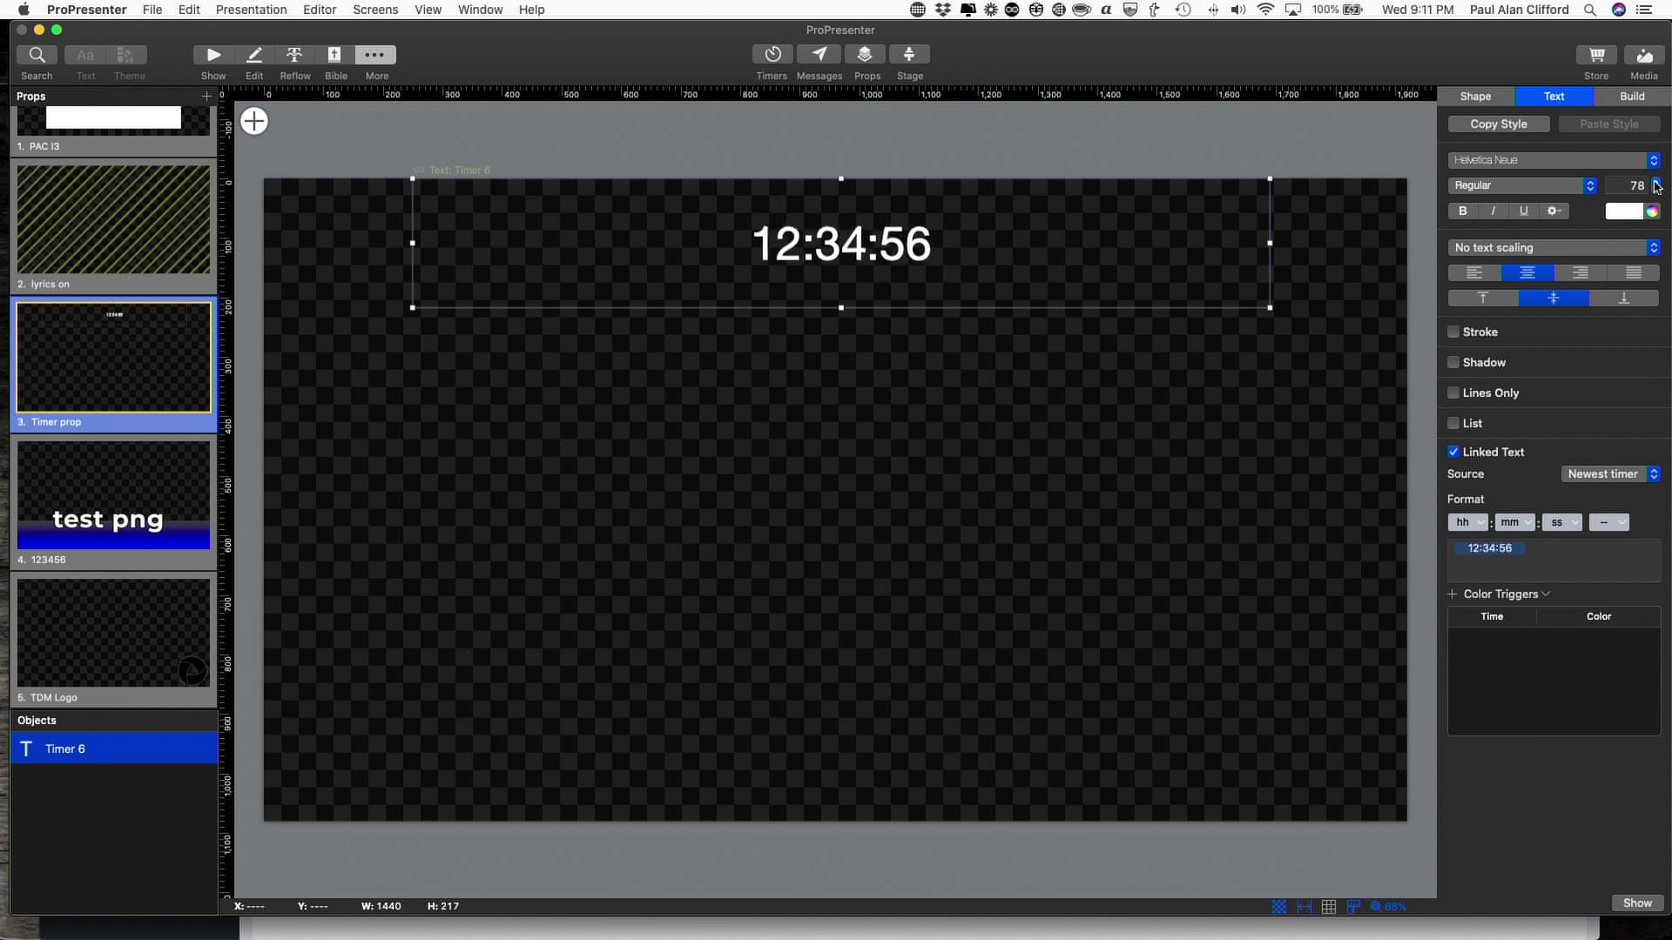
Add a black stroke 14 wide around the timer numbers, then return to the show view.
{"action": "left_click", "coordinate": [1454, 331]}
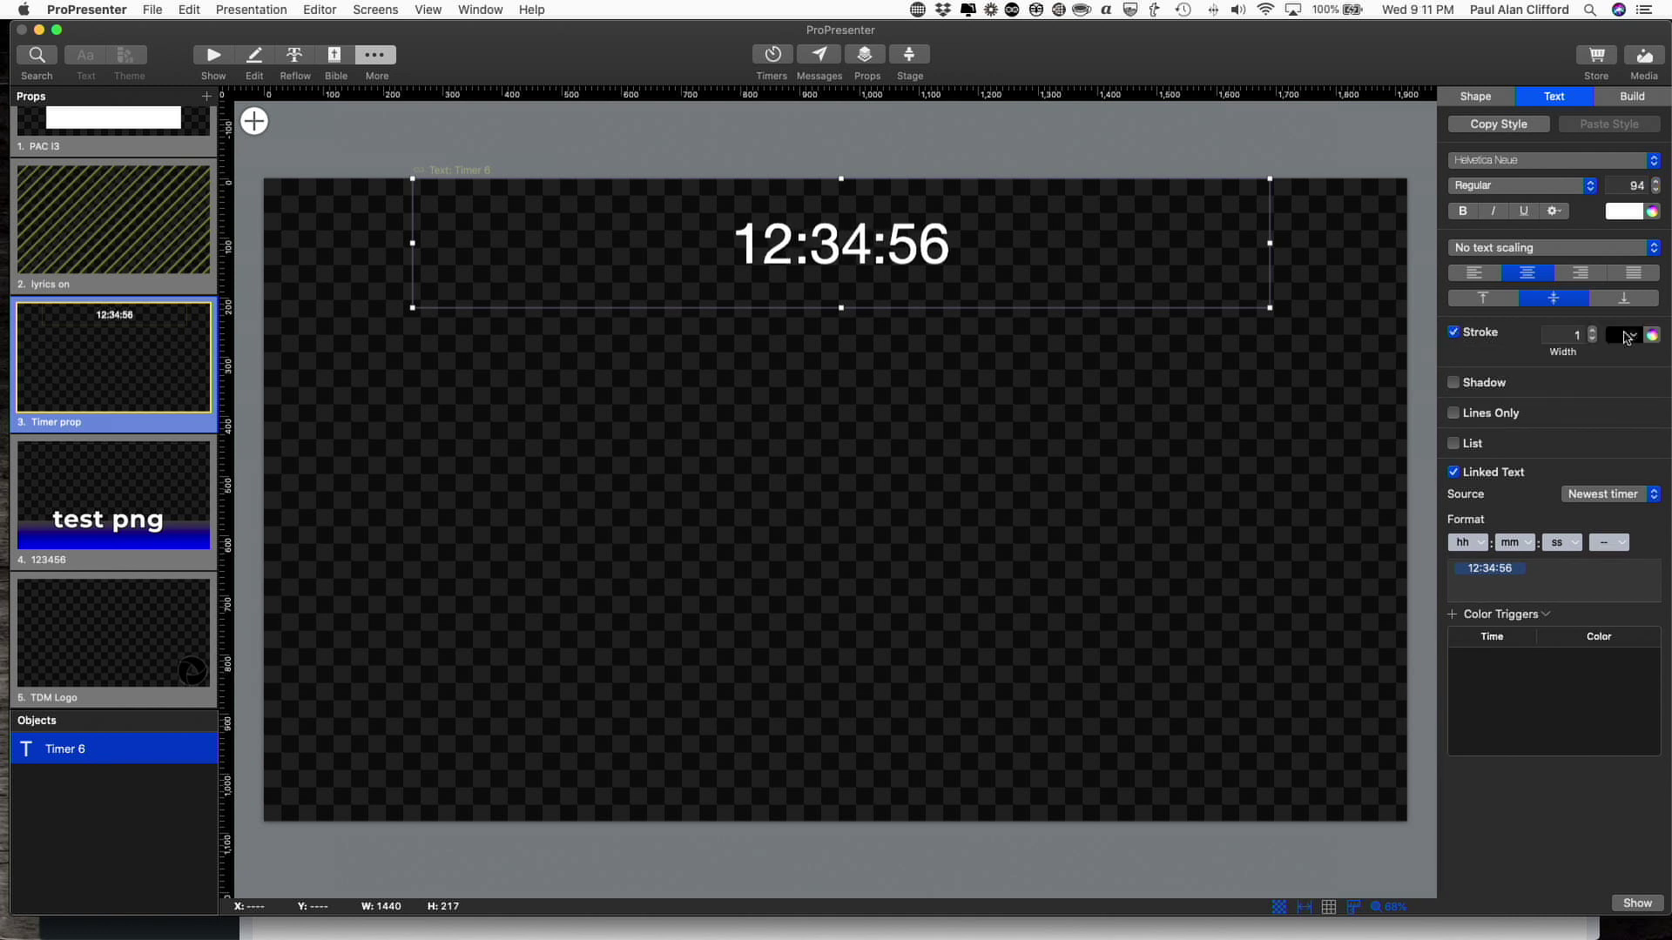
{"action": "left_click", "coordinate": [1592, 330]}
{"action": "left_click", "coordinate": [1592, 330]}
{"action": "left_click_drag", "start_coordinate": [1592, 331], "coordinate": [1592, 331]}
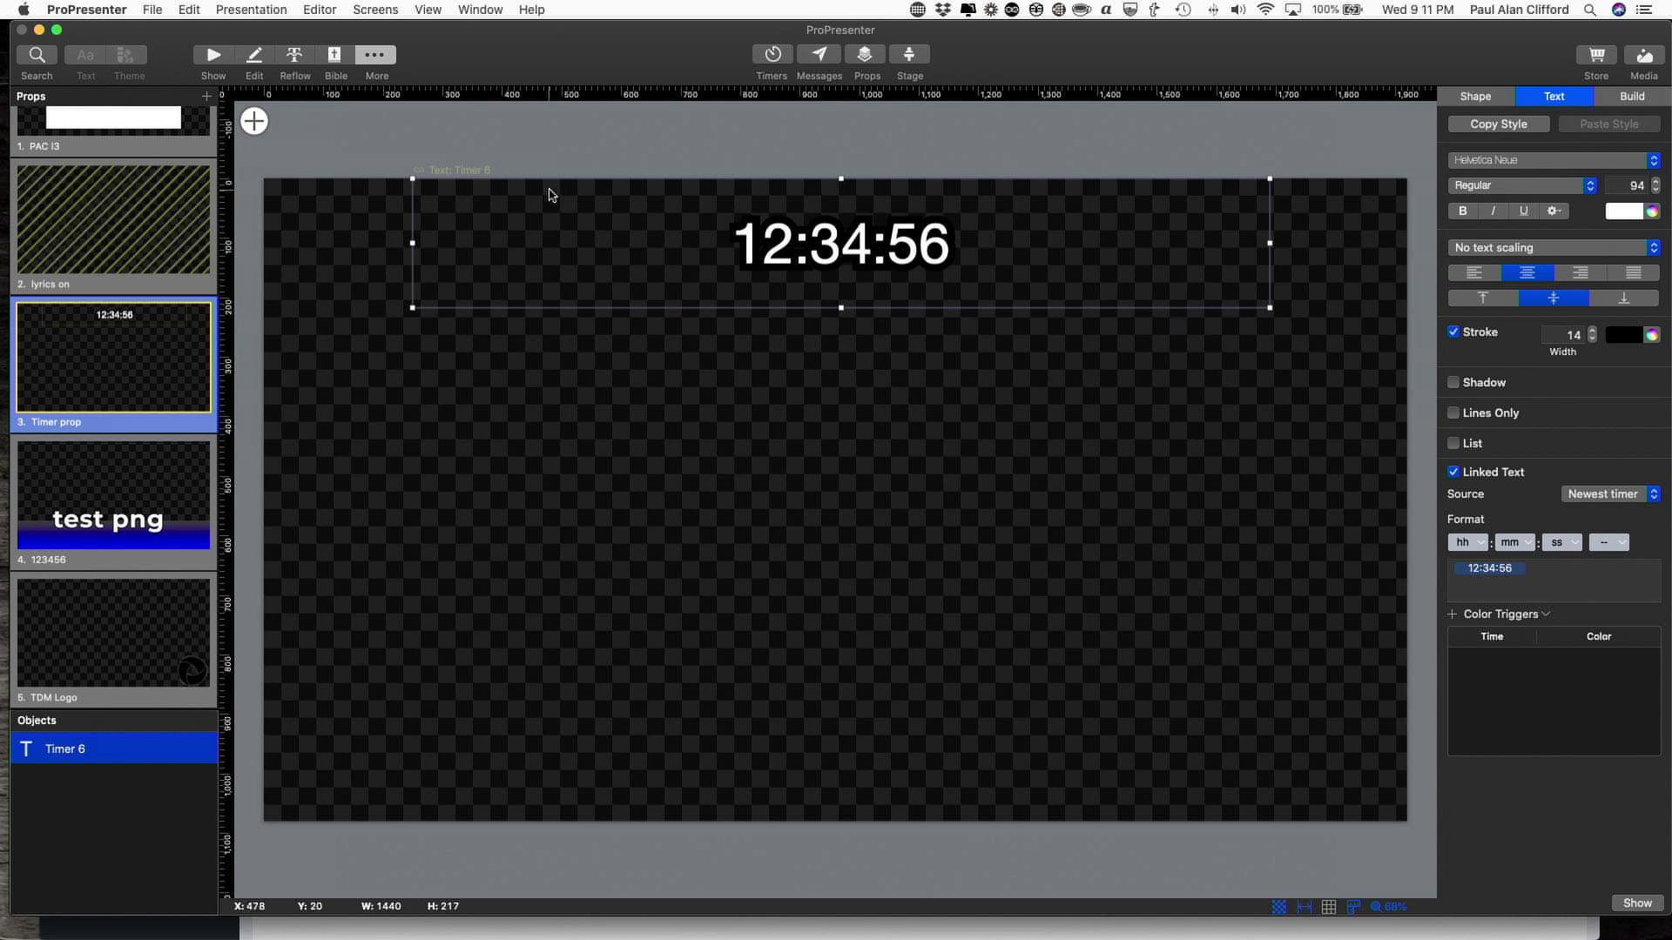
{"action": "left_click", "coordinate": [211, 61]}
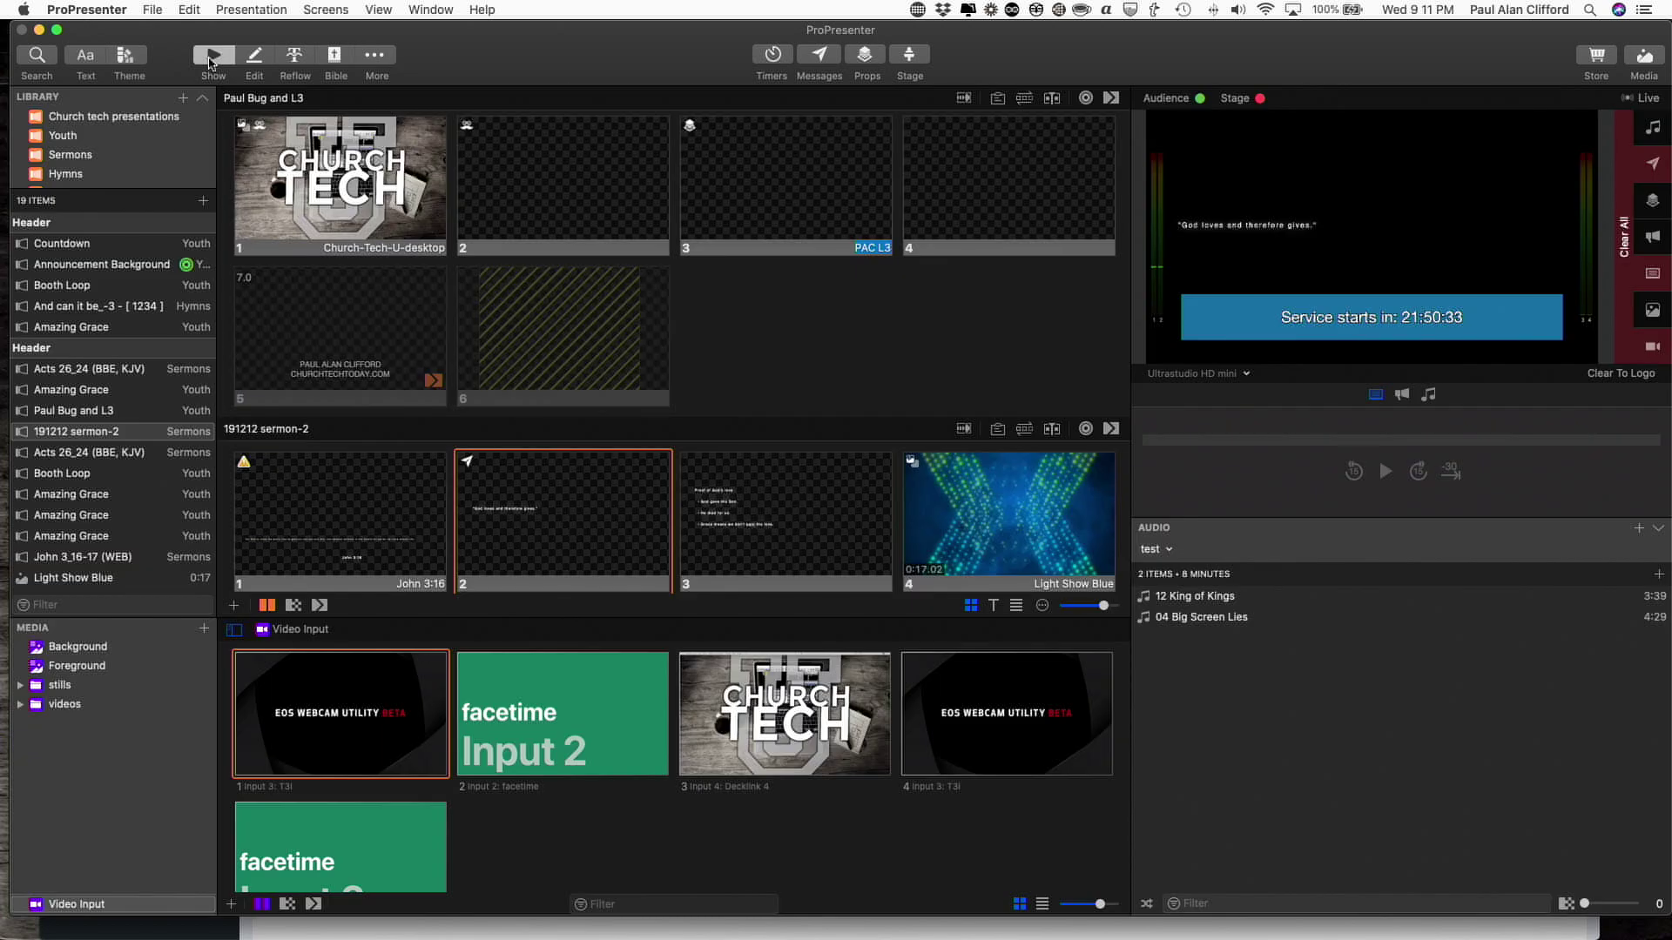
Put the Timer prop live, then clear the props and the countdown message from output.
{"action": "left_click", "coordinate": [865, 56]}
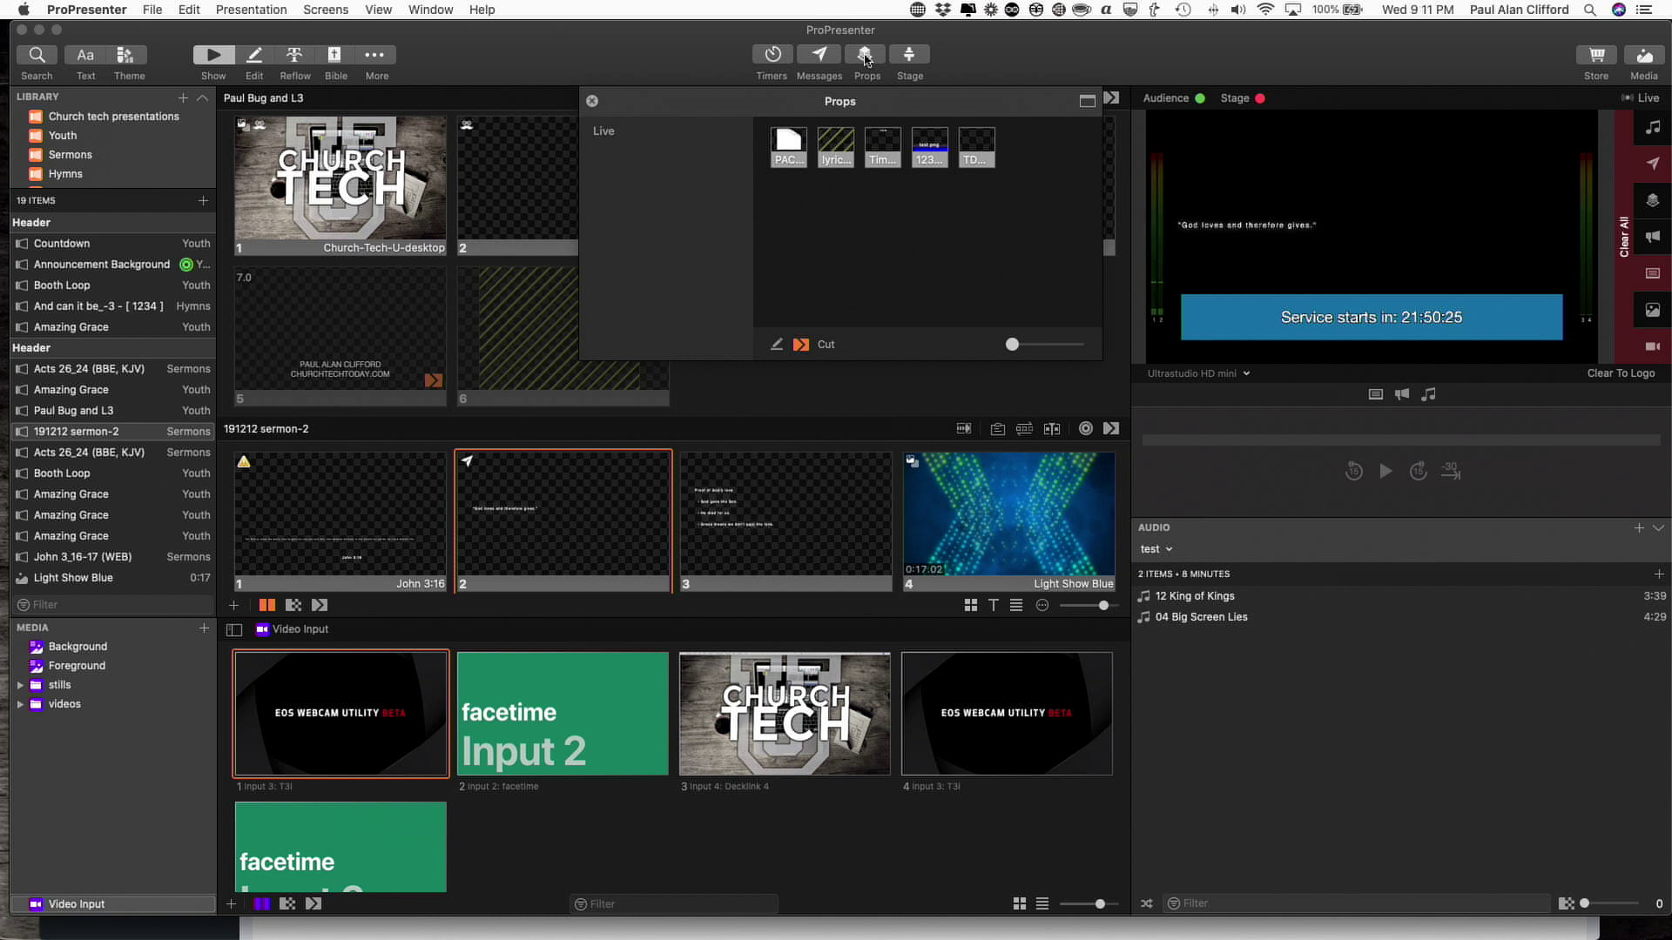
{"action": "left_click", "coordinate": [880, 150]}
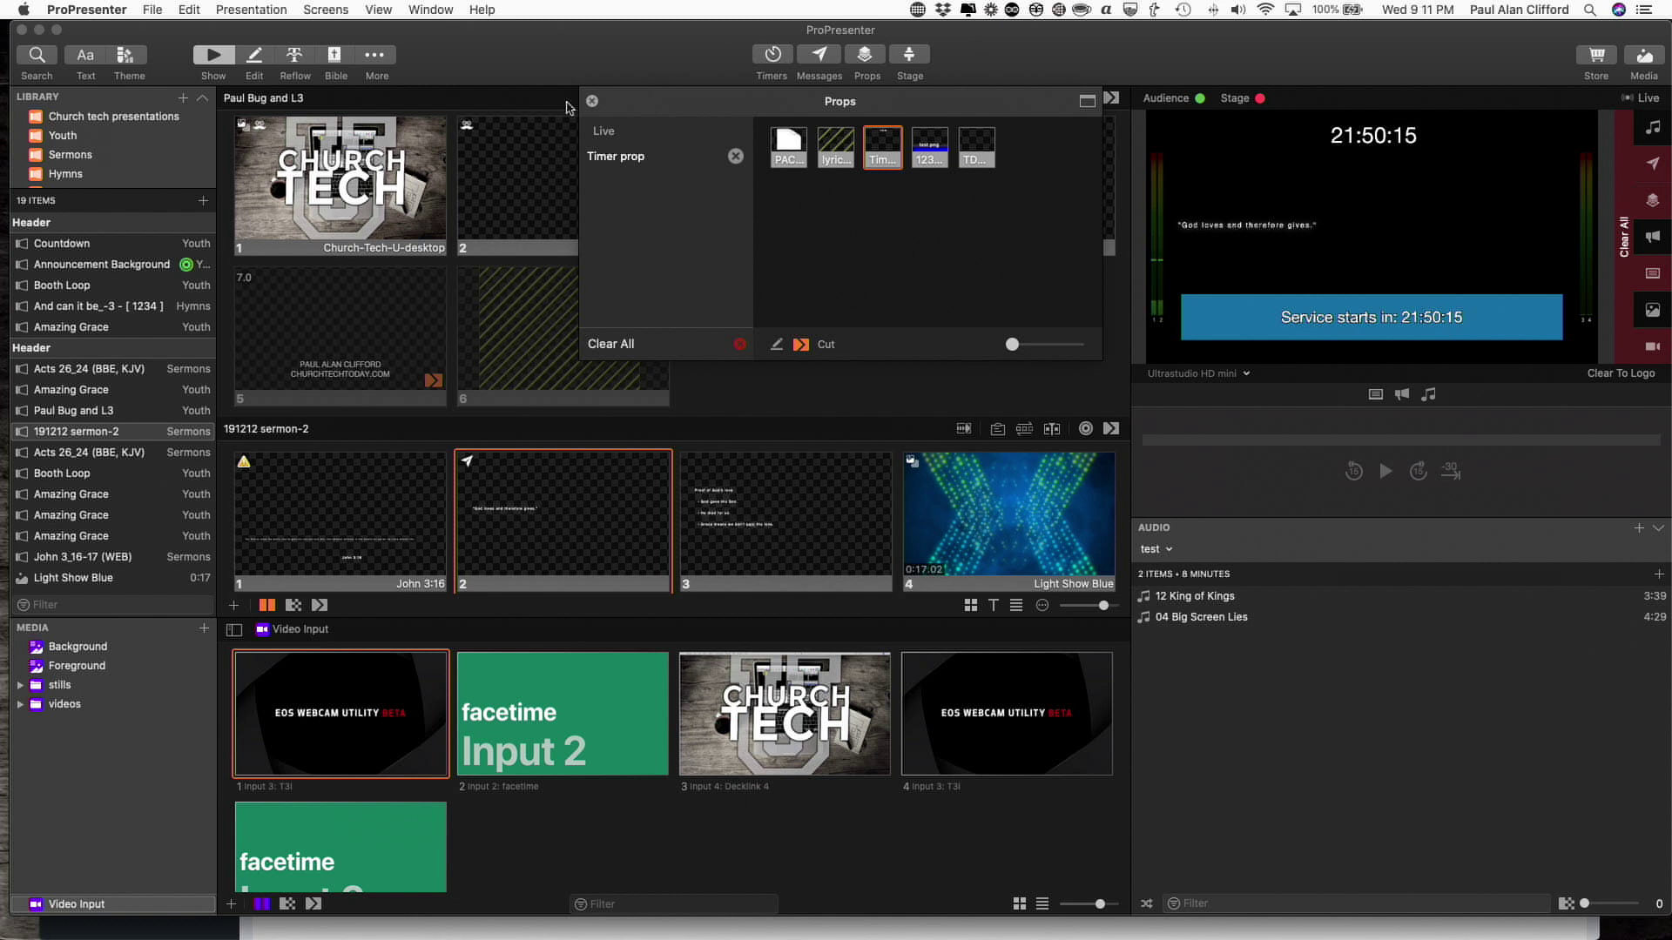
{"action": "left_click", "coordinate": [592, 102]}
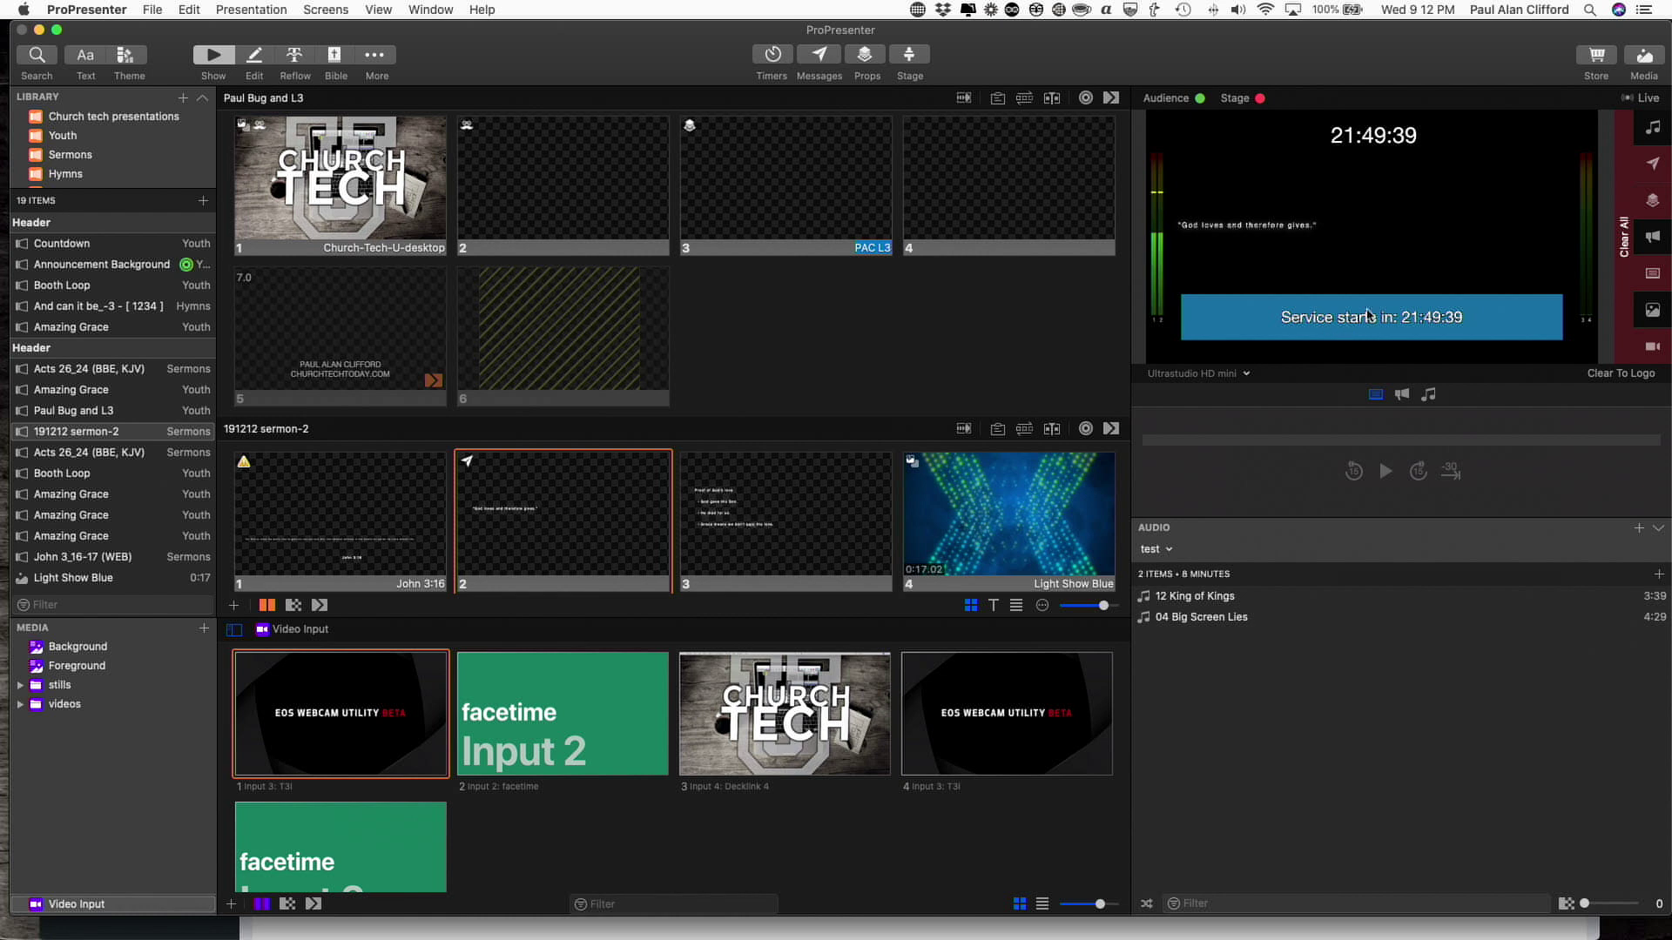
{"action": "left_click", "coordinate": [1646, 207]}
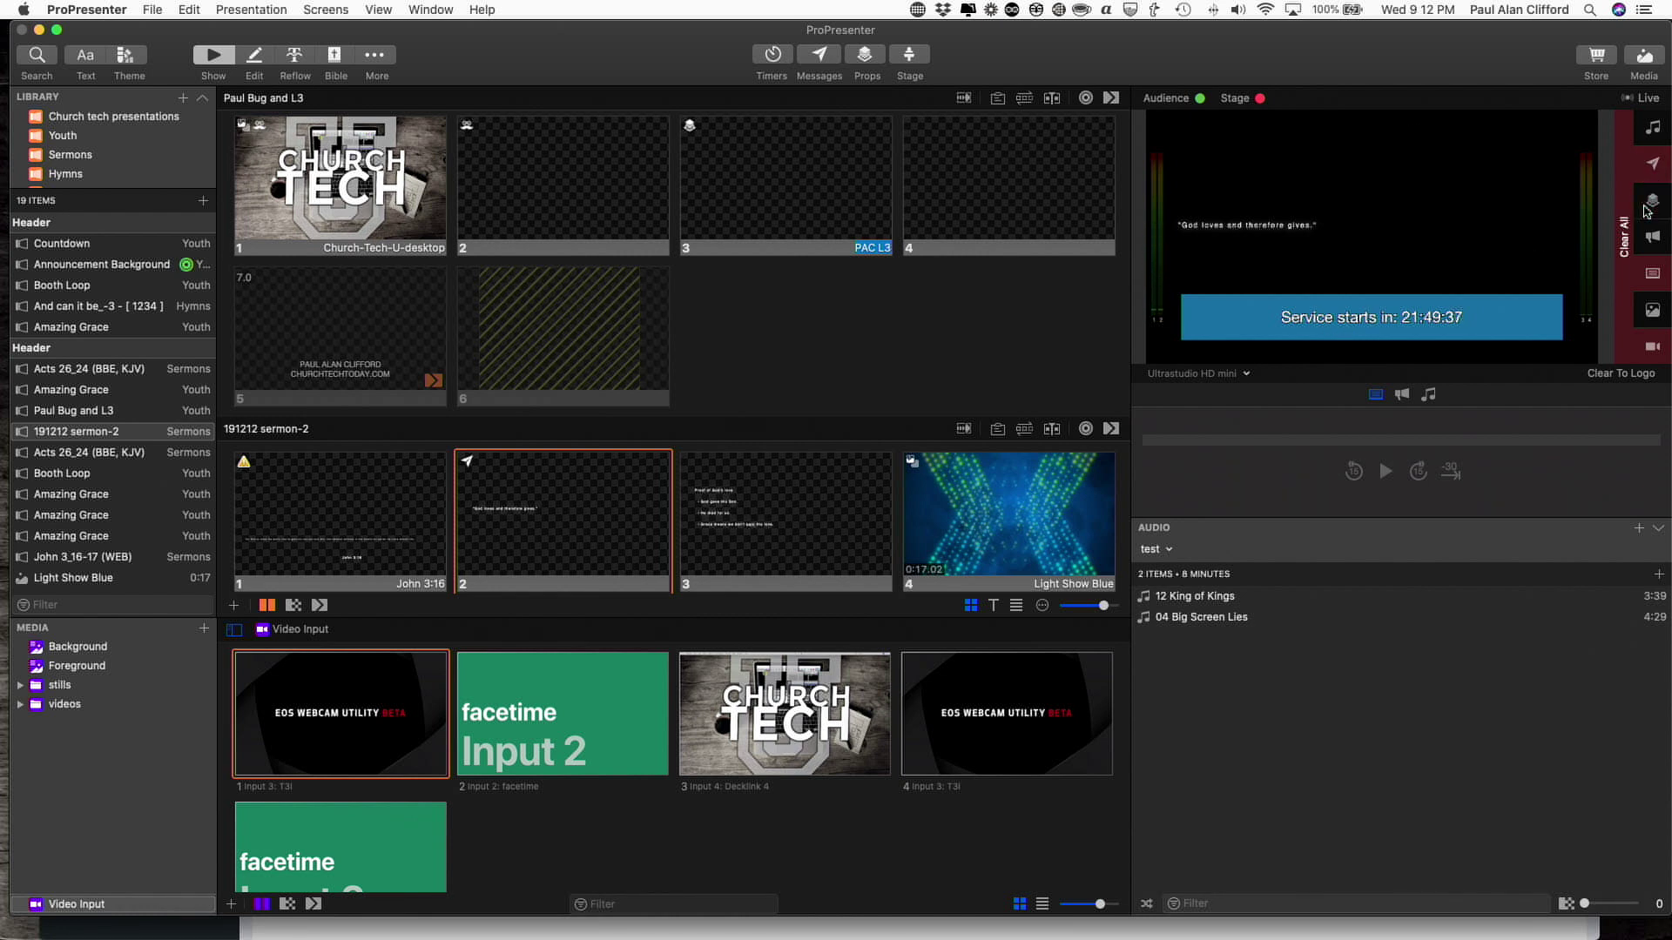
{"action": "left_click", "coordinate": [1653, 166]}
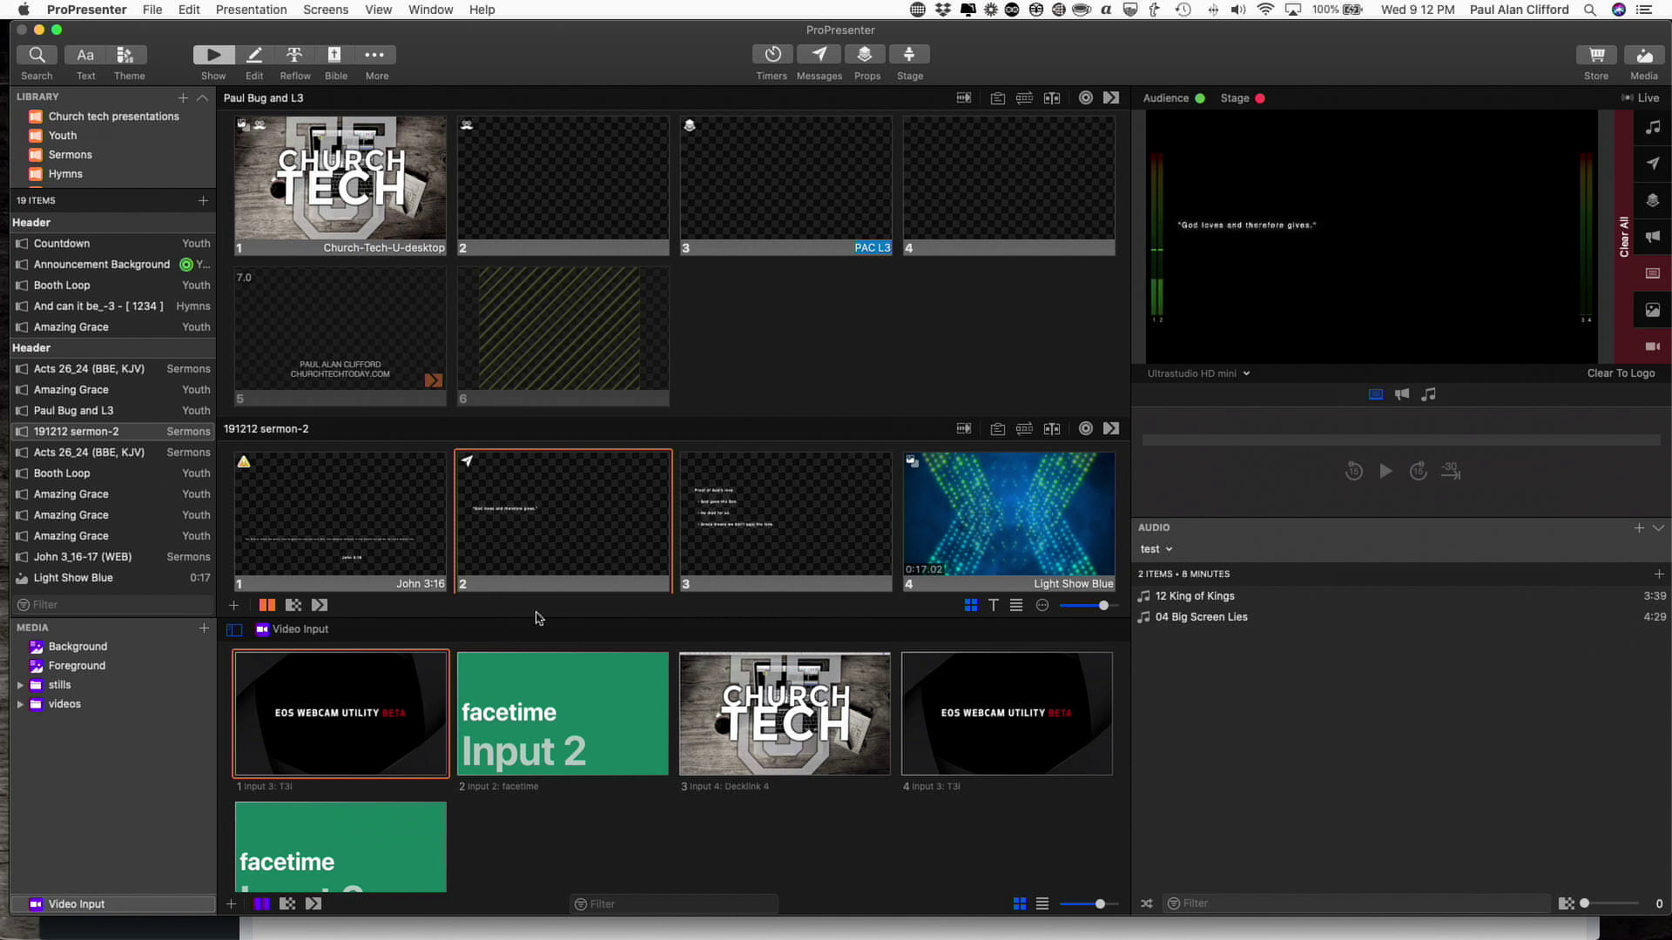
{"action": "right_click", "coordinate": [811, 508]}
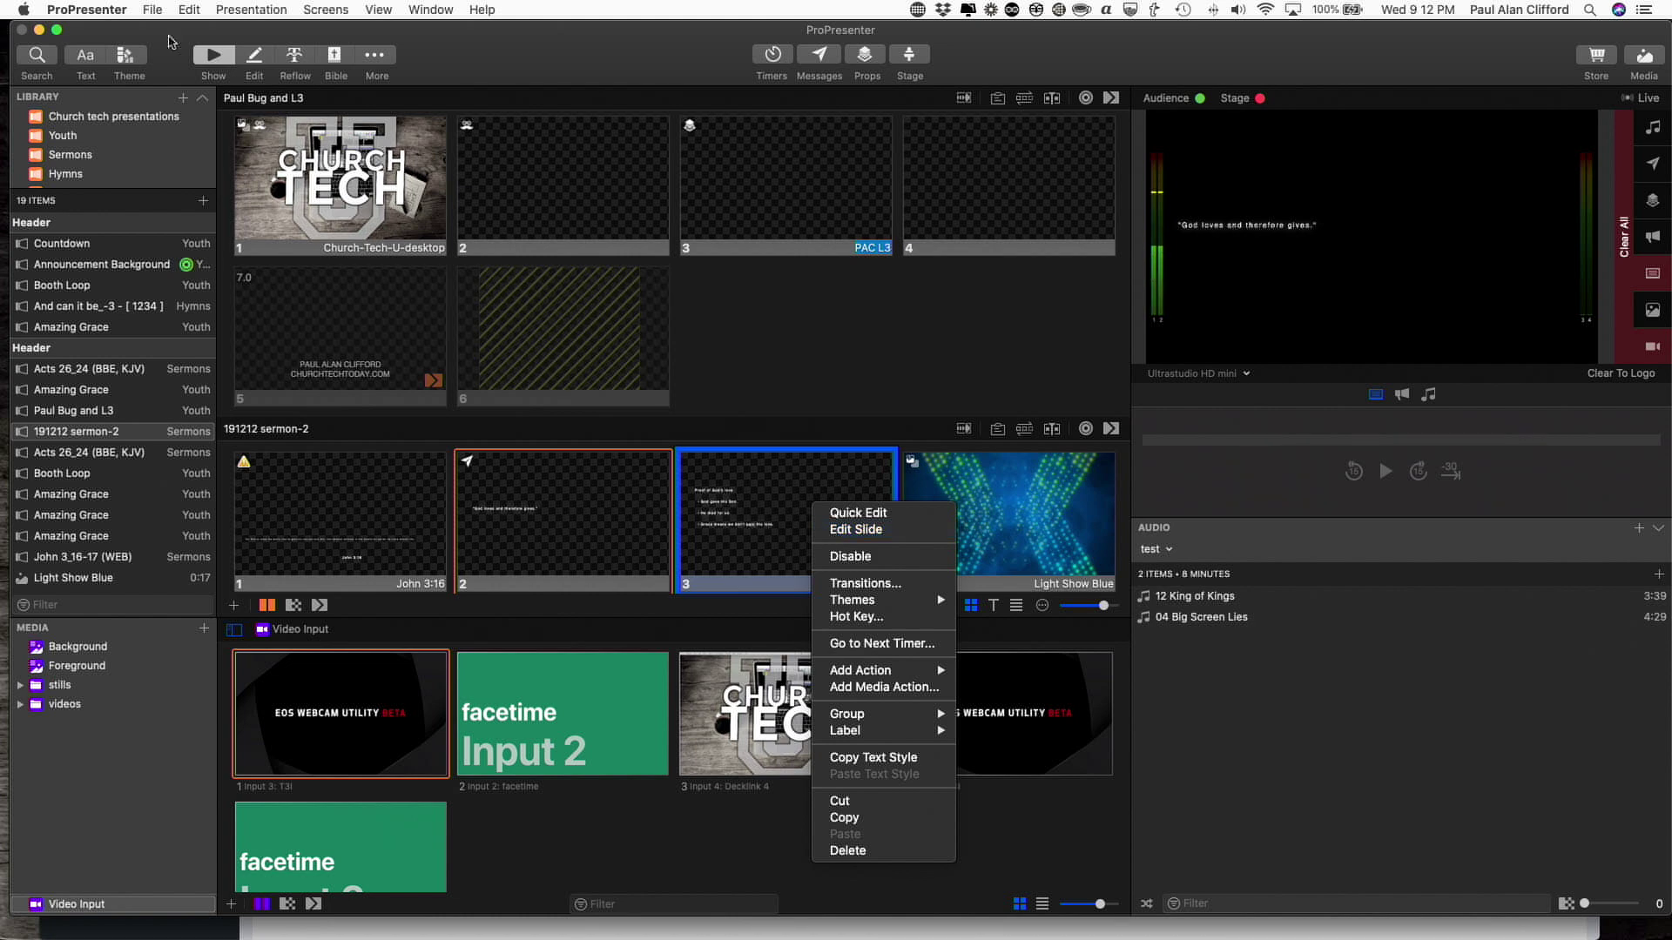
Open slide 3 of 191212 sermon-2 for editing and add a new text box.
{"action": "left_click", "coordinate": [249, 60]}
{"action": "left_click", "coordinate": [251, 63]}
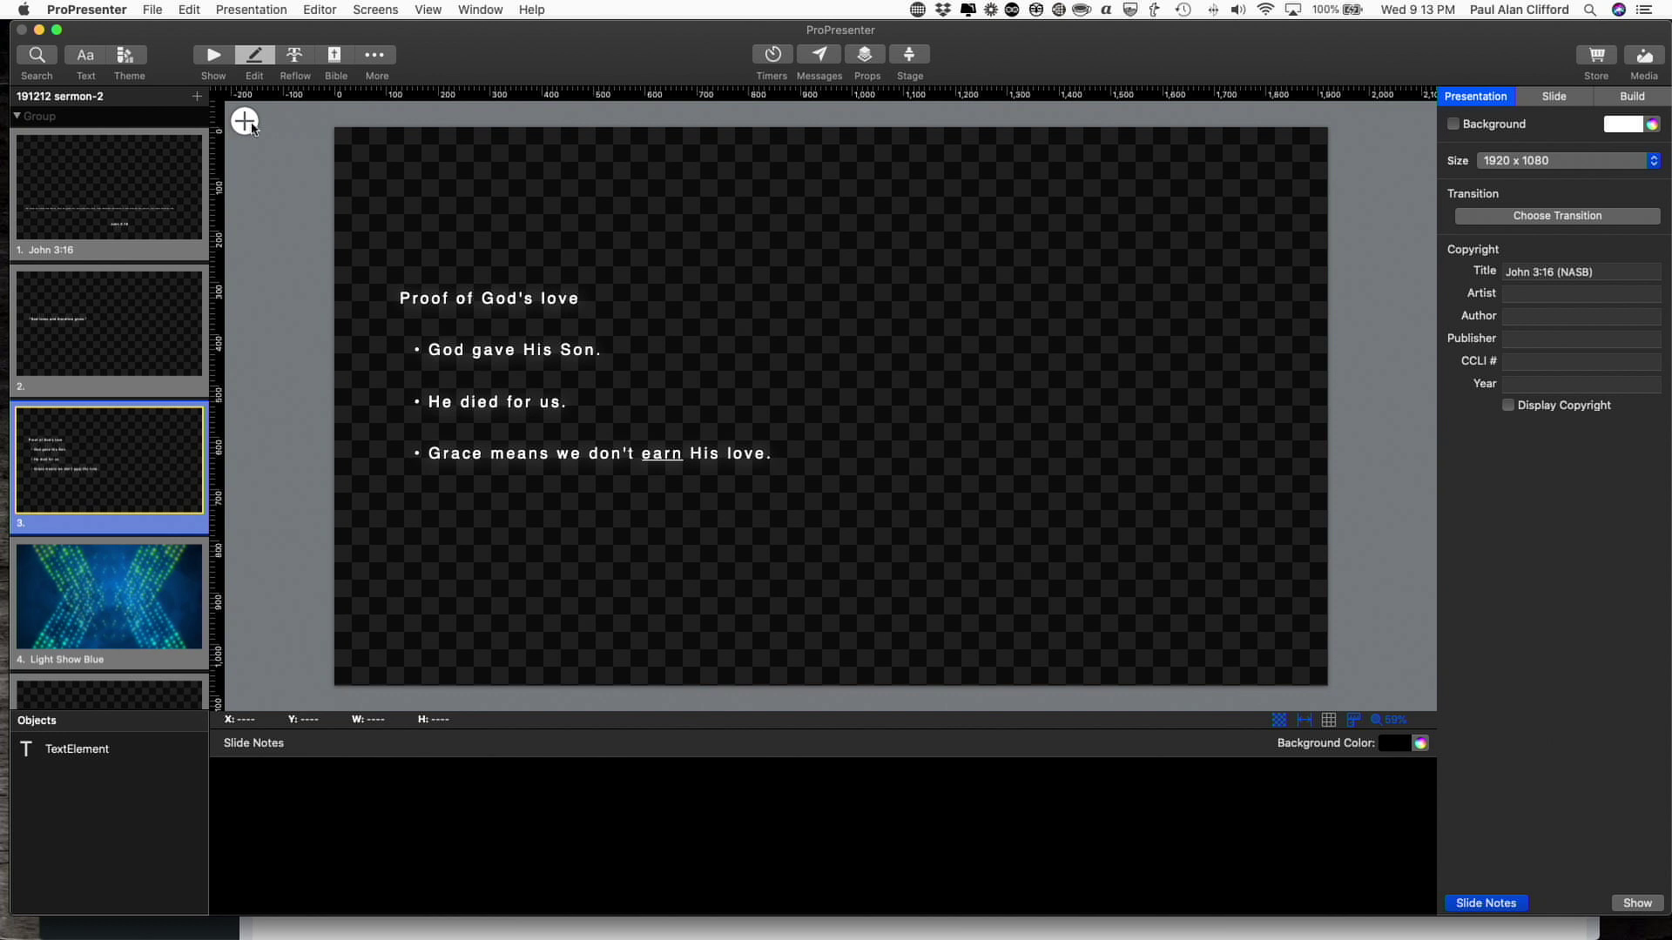
{"action": "left_click", "coordinate": [244, 121]}
{"action": "left_click", "coordinate": [272, 148]}
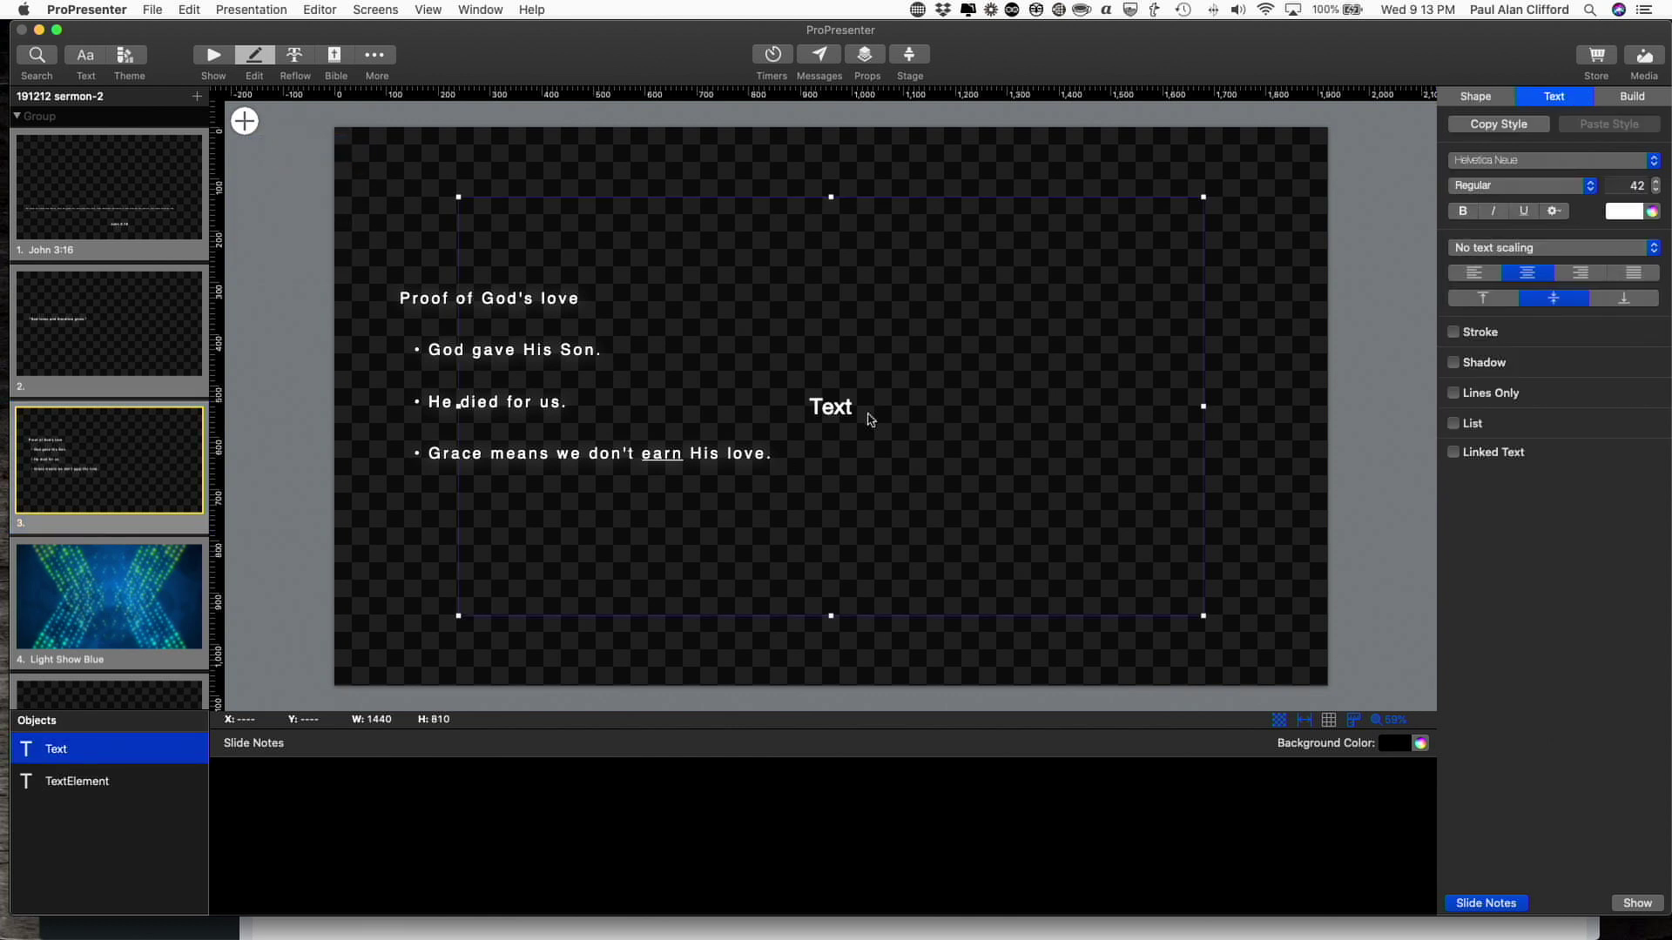
Link the text box to Timers > Newest timer at font size 78, then return to the show view.
{"action": "left_click", "coordinate": [1453, 452]}
{"action": "left_click", "coordinate": [1623, 483]}
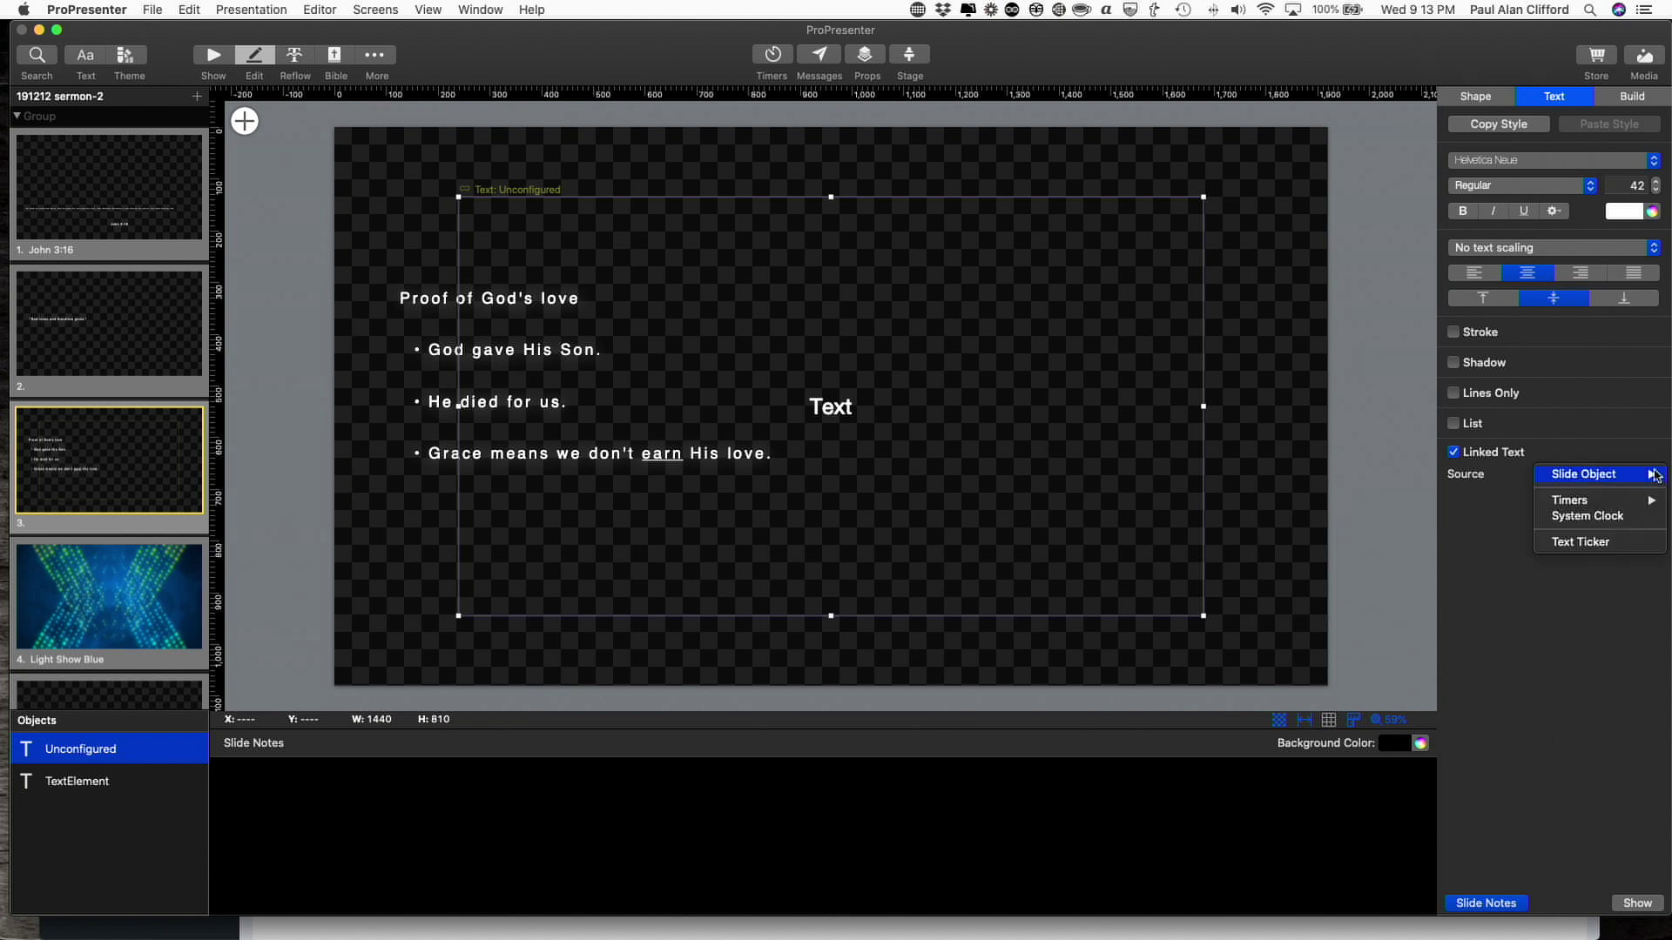
{"action": "mouse_move", "coordinate": [1612, 501]}
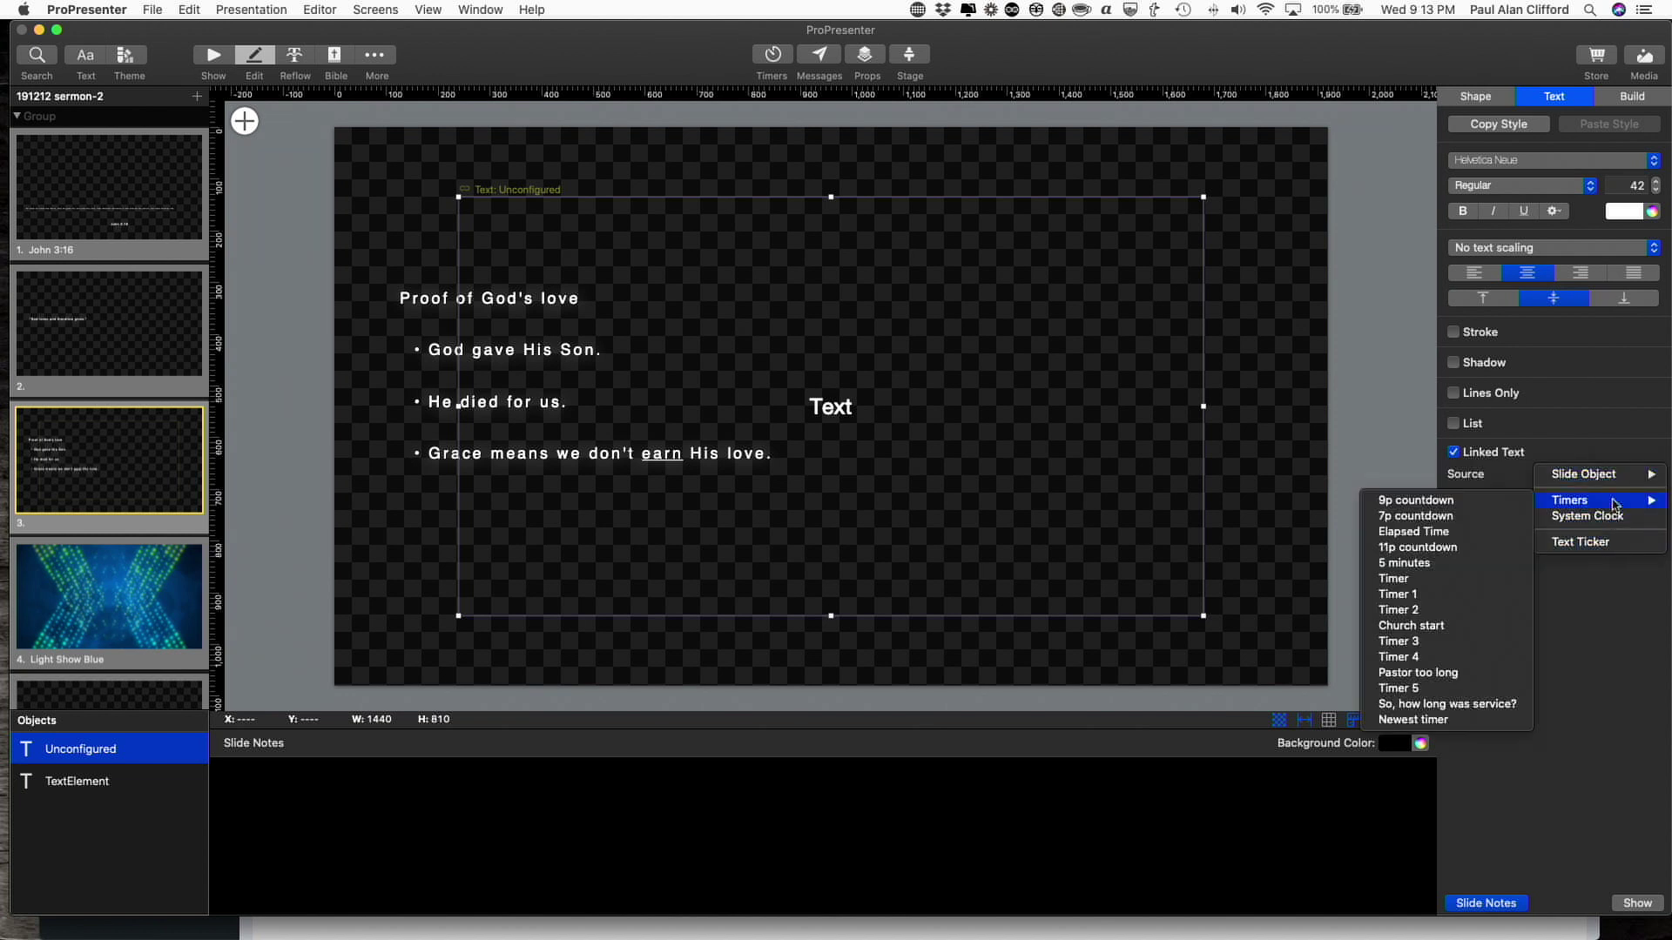
{"action": "left_click", "coordinate": [1433, 722]}
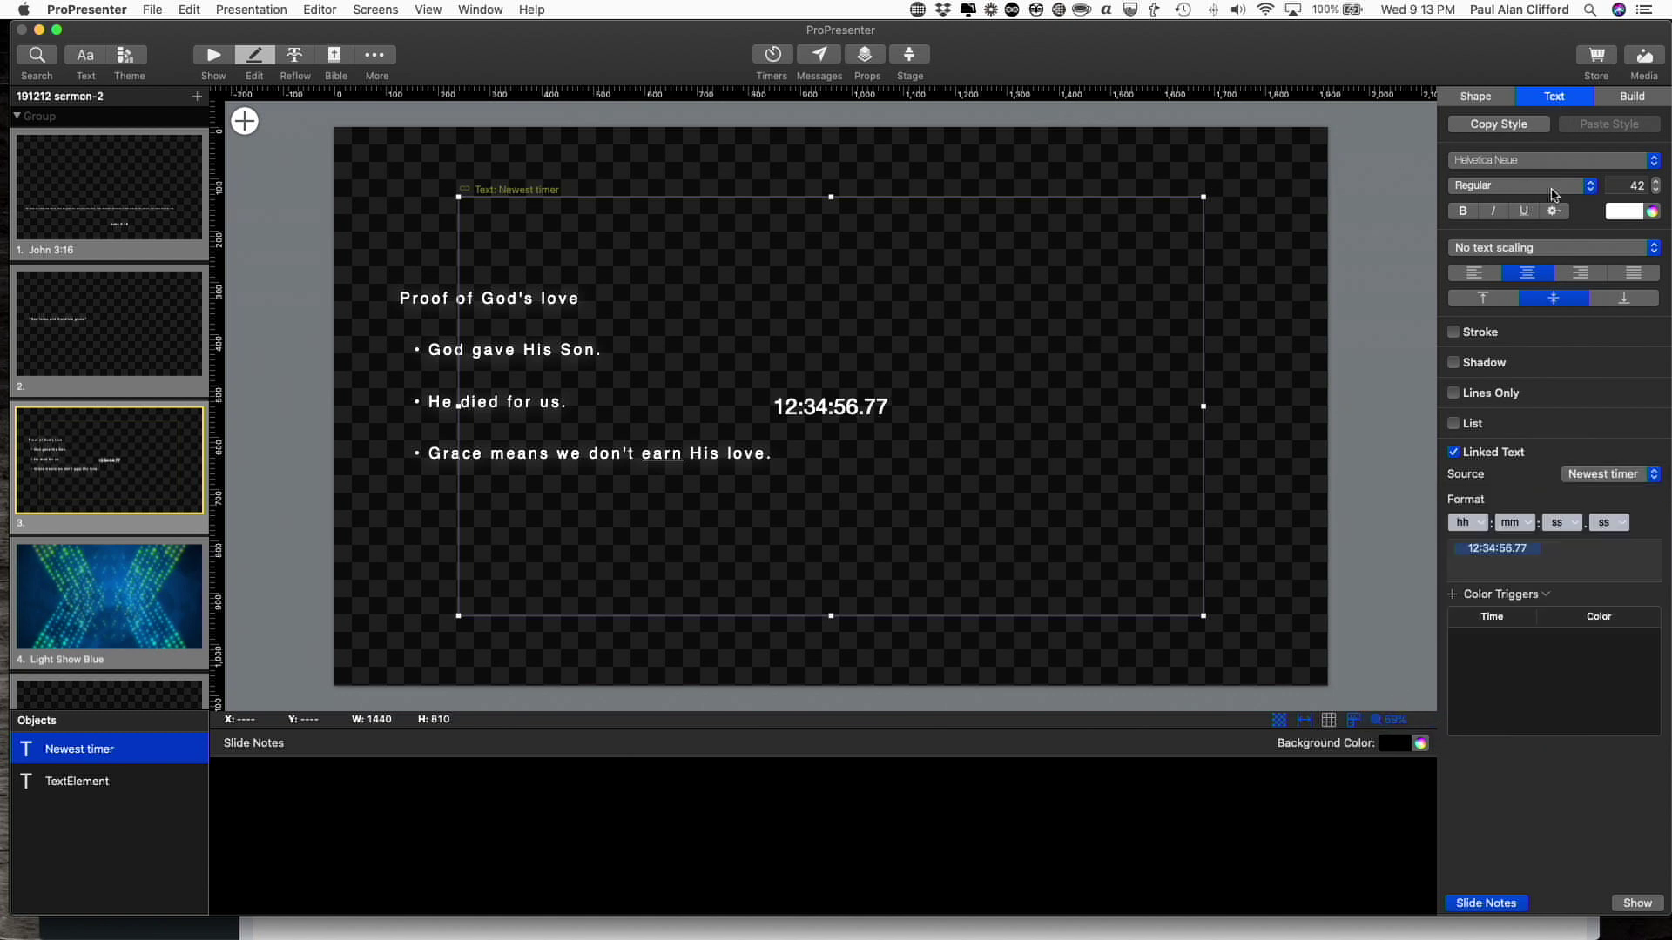
{"action": "left_click_drag", "start_coordinate": [1654, 181], "coordinate": [1654, 182]}
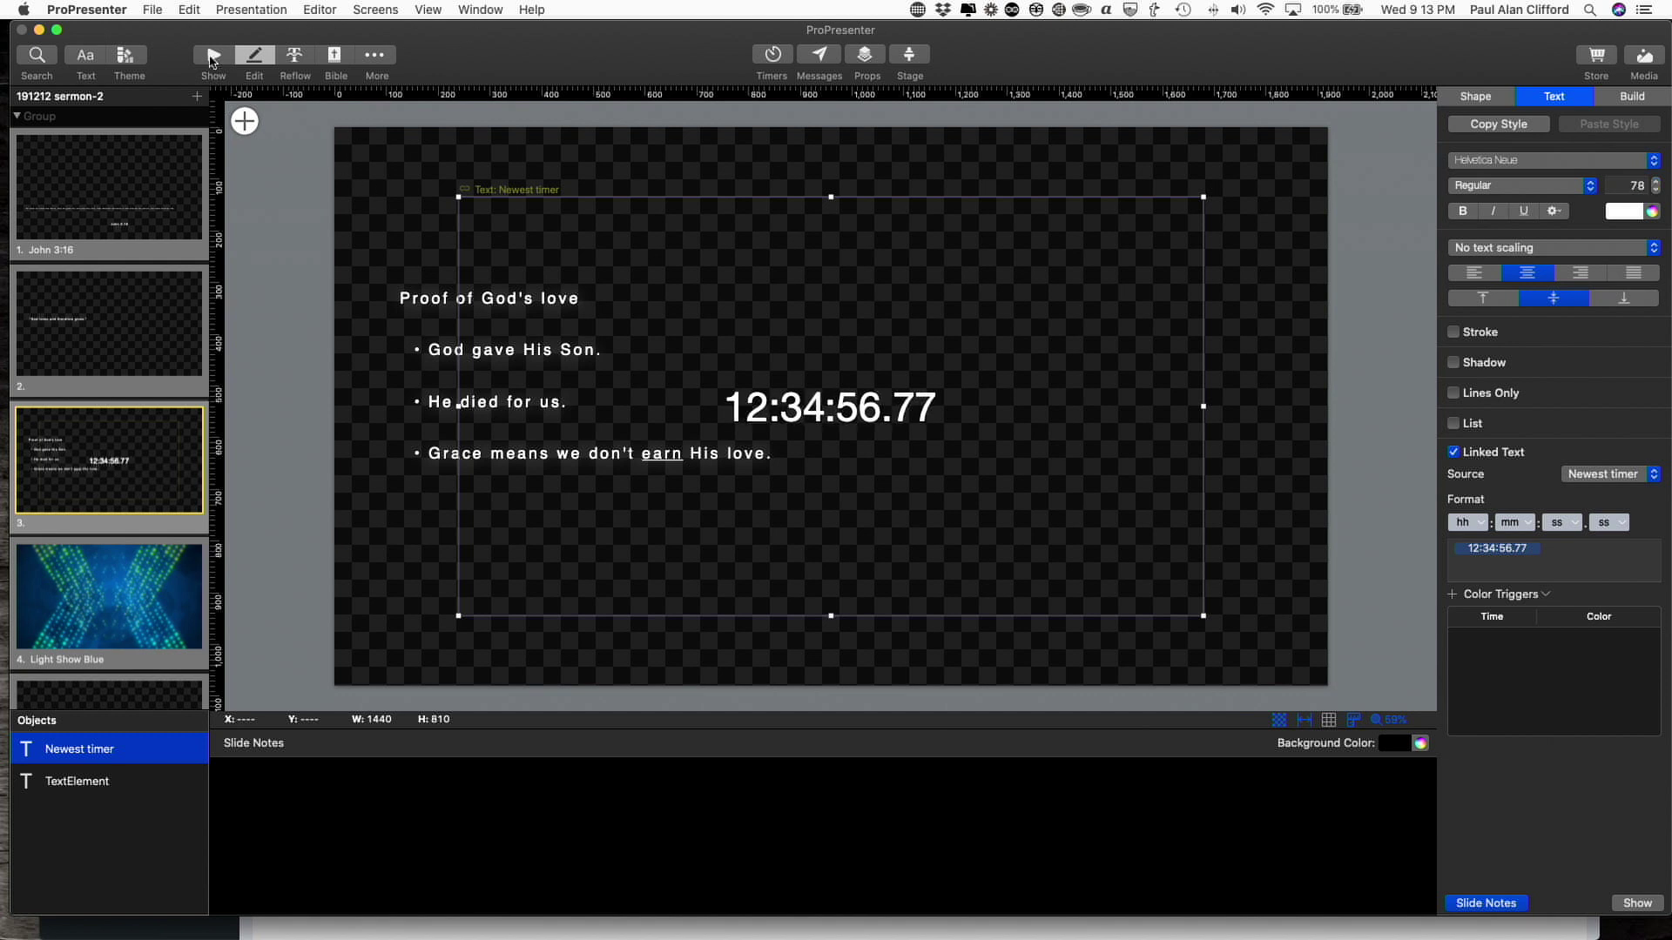
{"action": "left_click", "coordinate": [211, 56]}
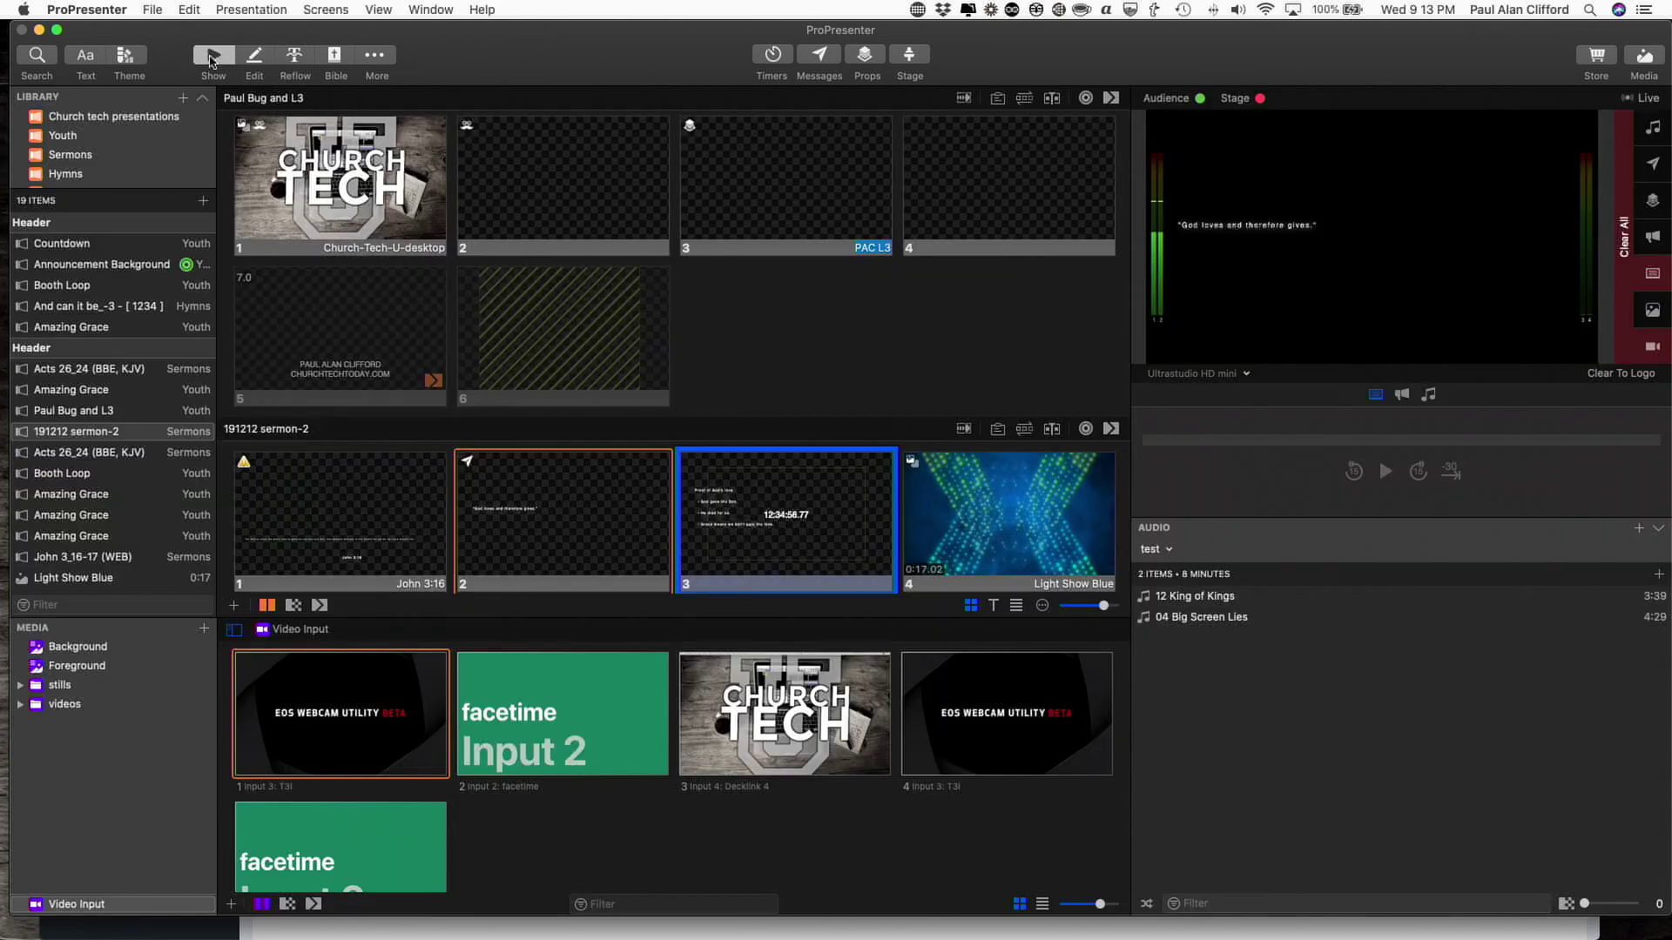
Switch the output between slides 3 and 2, ending with slide 3's Newest timer countdown live.
{"action": "left_click", "coordinate": [883, 500]}
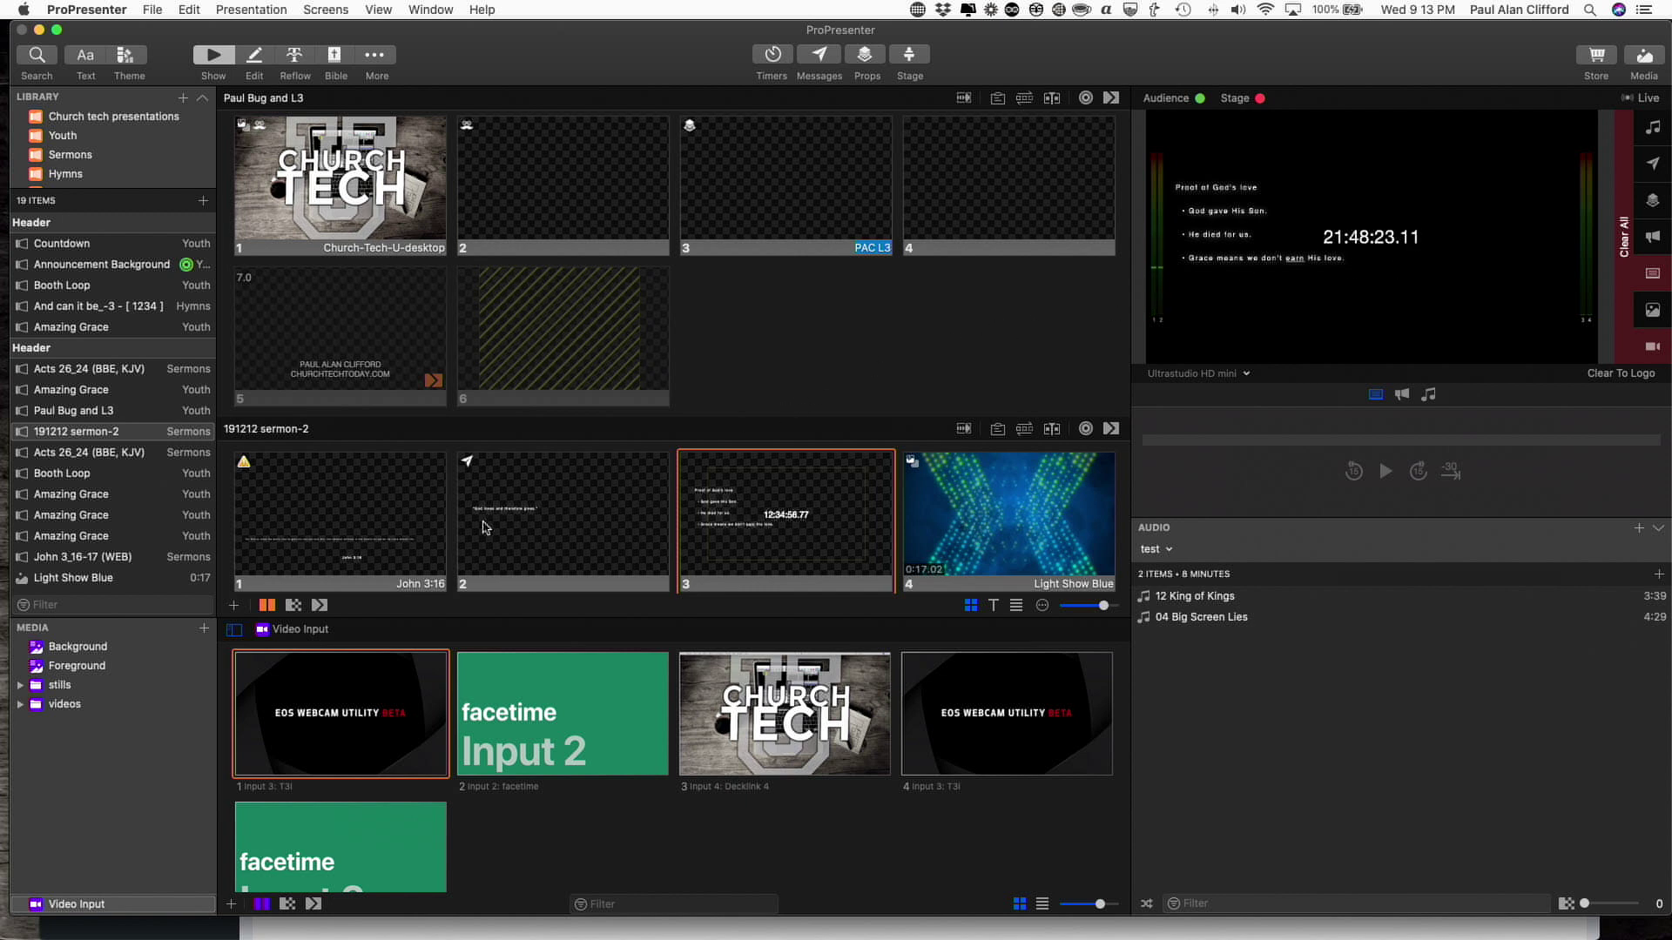
{"action": "left_click", "coordinate": [514, 497]}
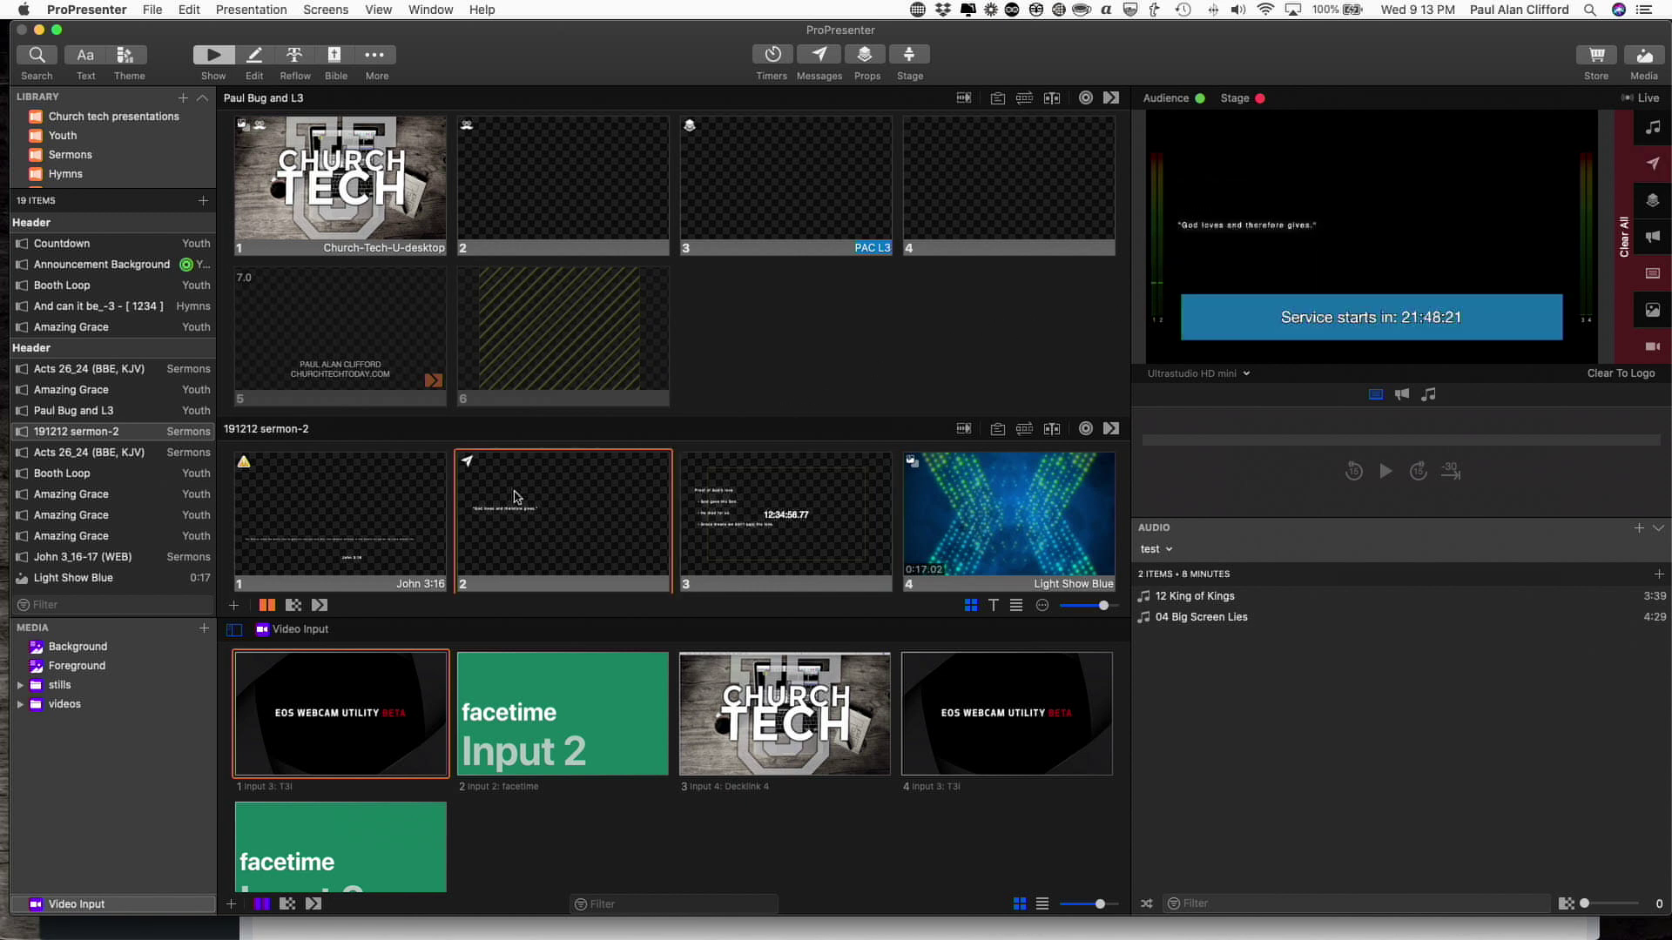
{"action": "left_click", "coordinate": [770, 525]}
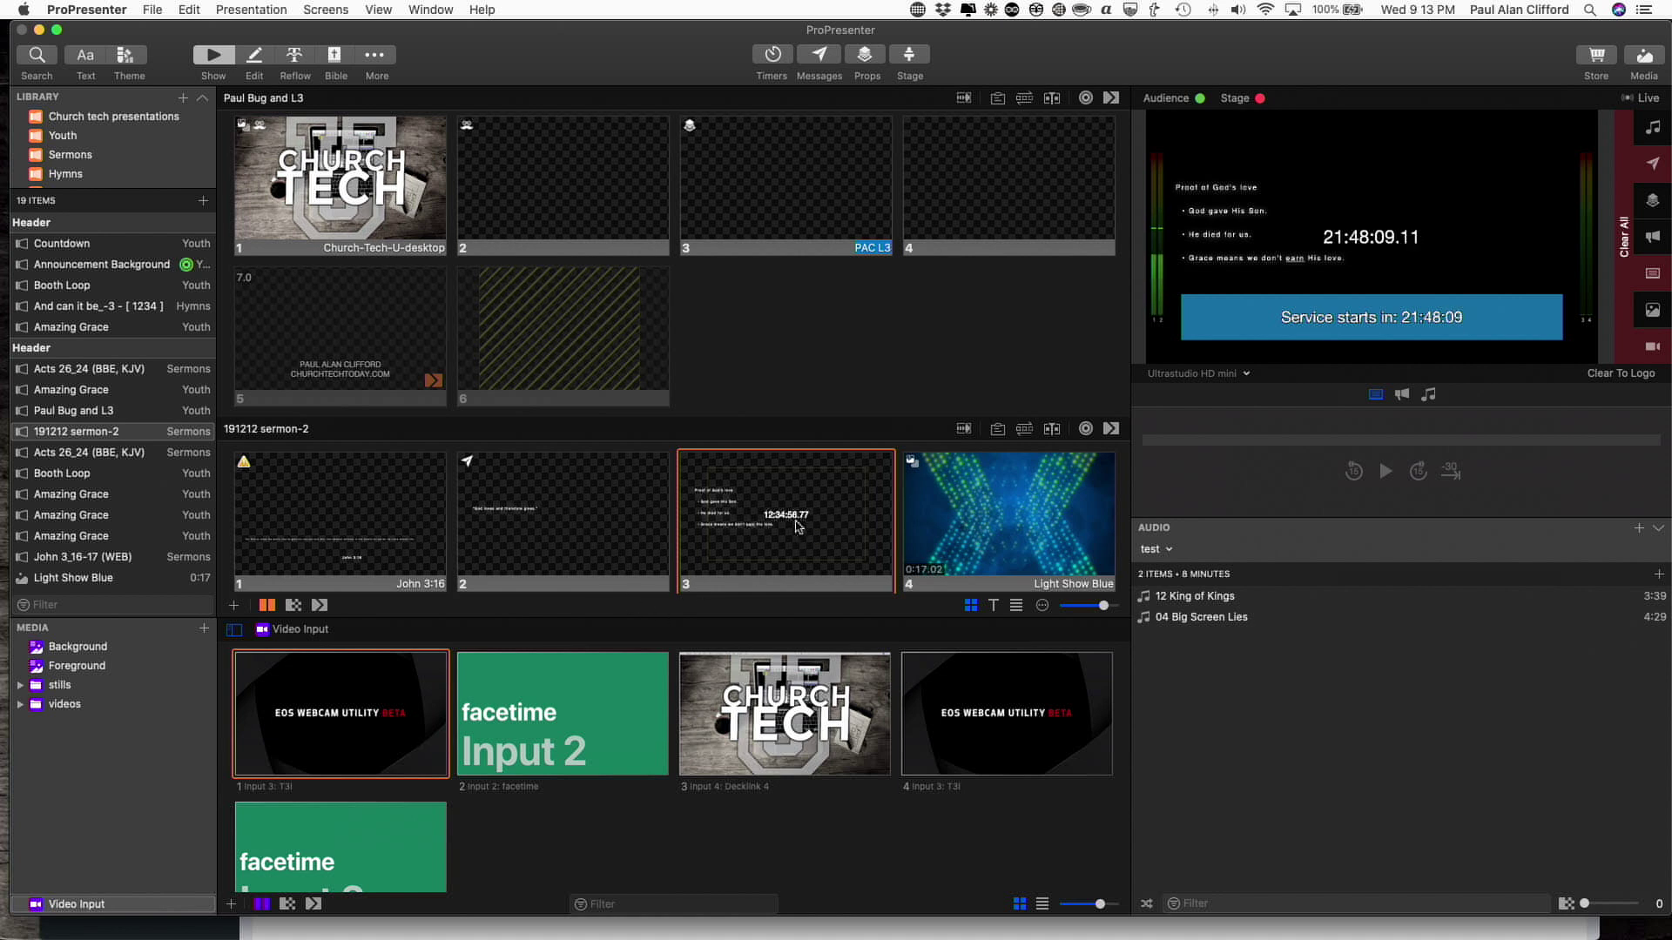
{"action": "left_click", "coordinate": [558, 564]}
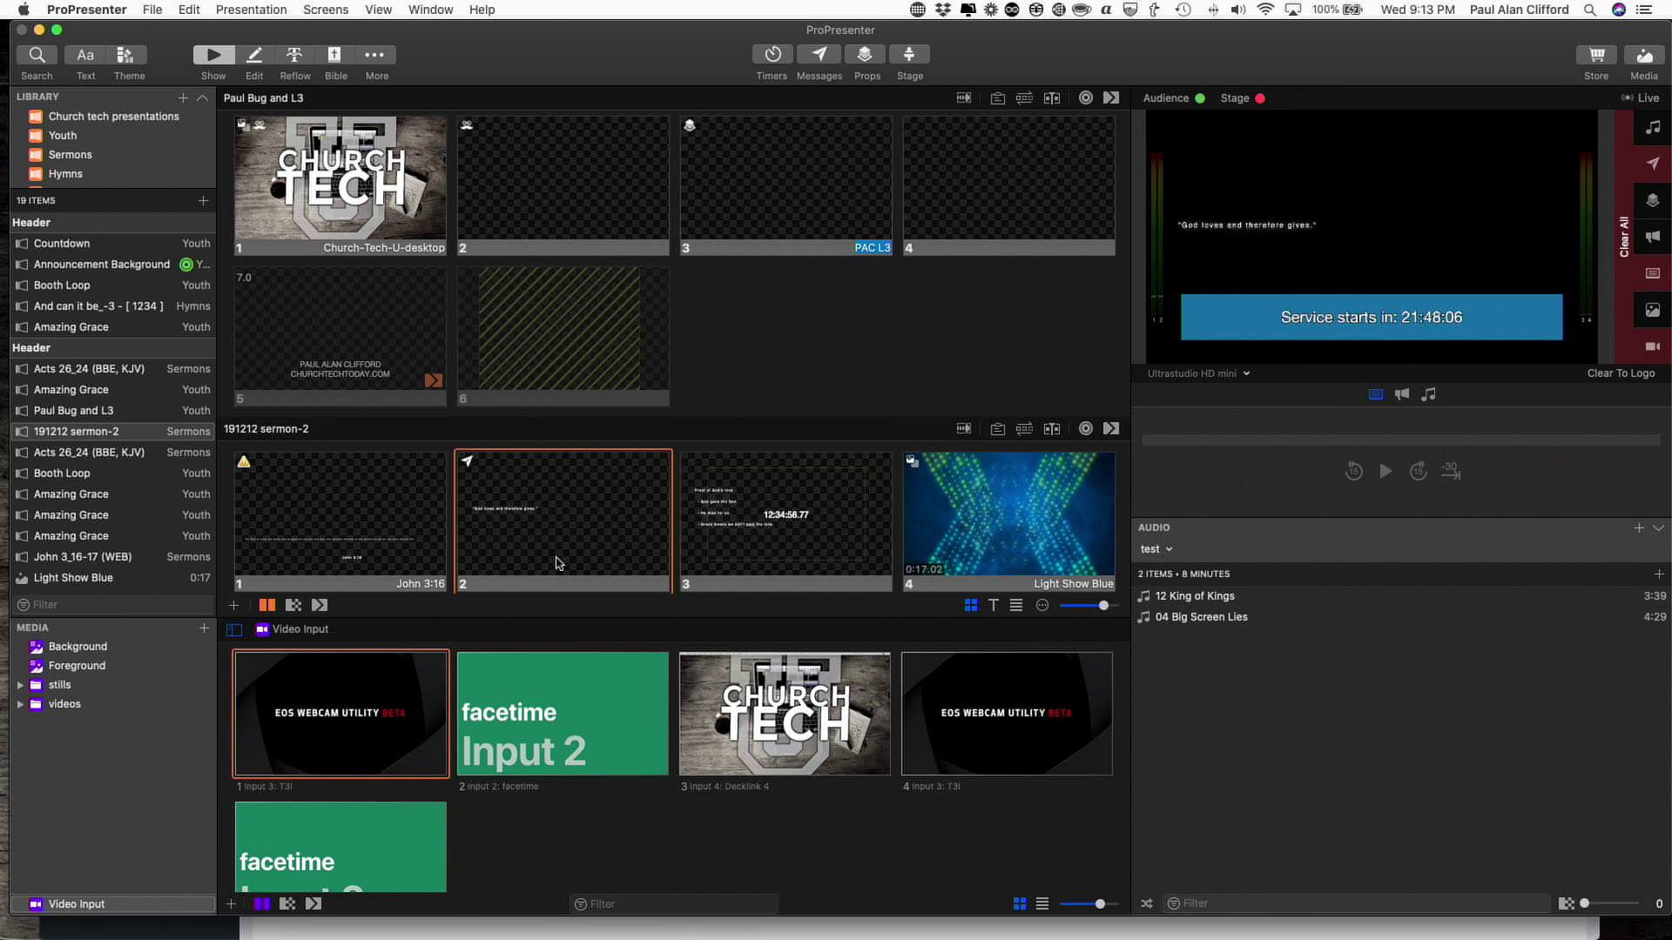
{"action": "left_click", "coordinate": [820, 544]}
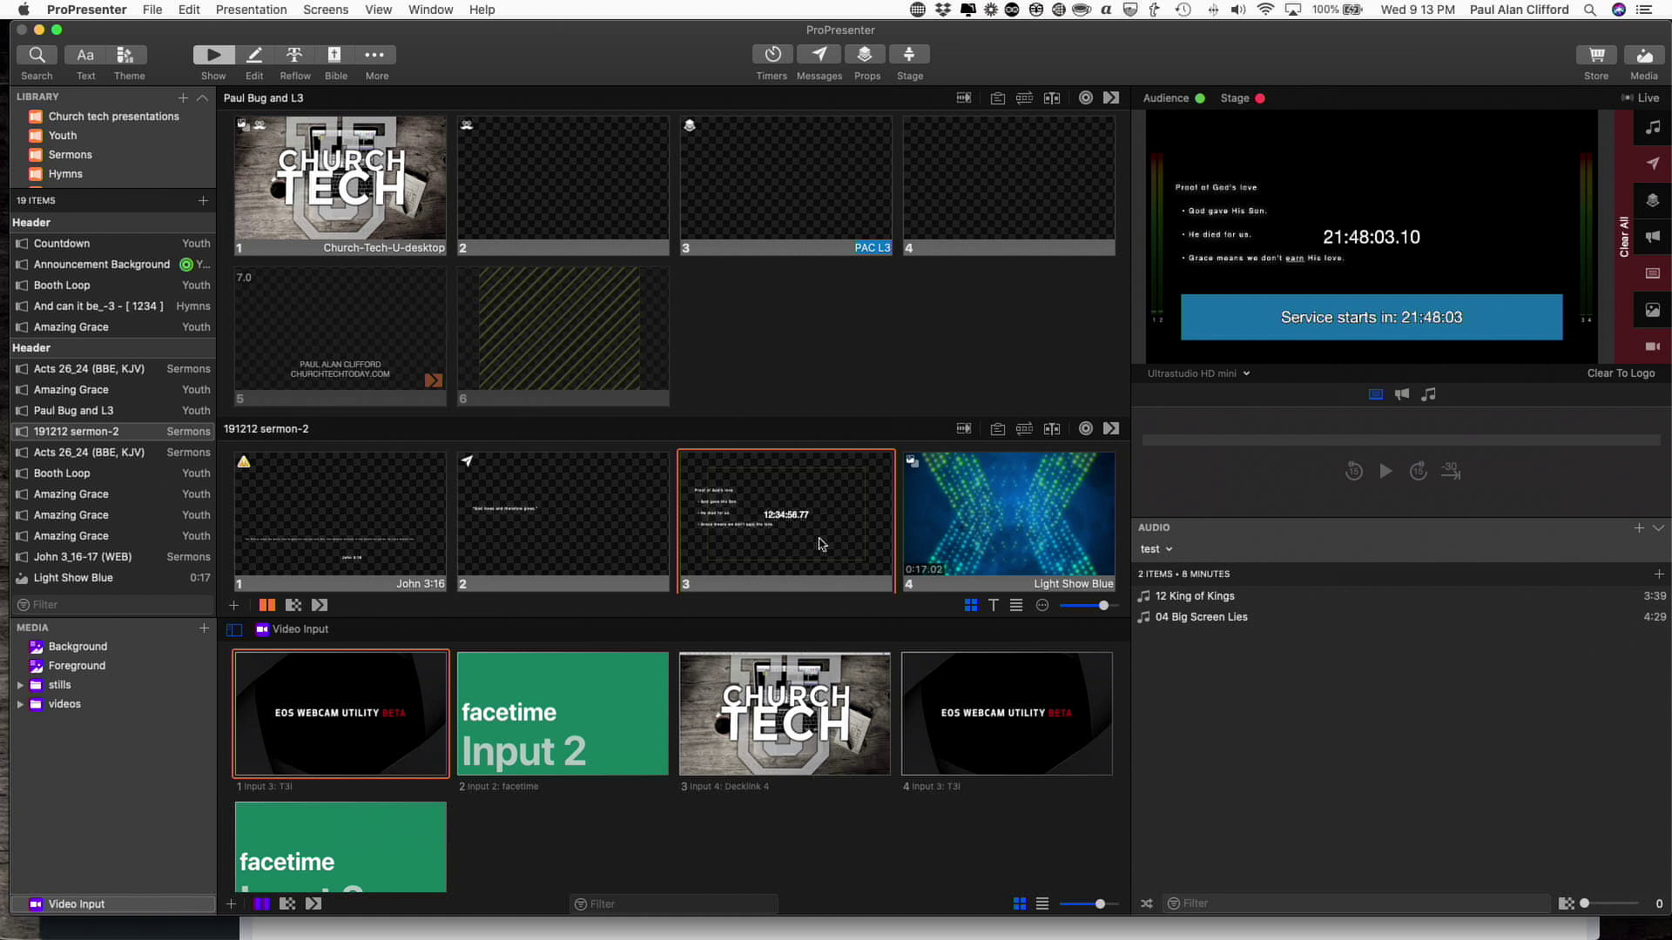